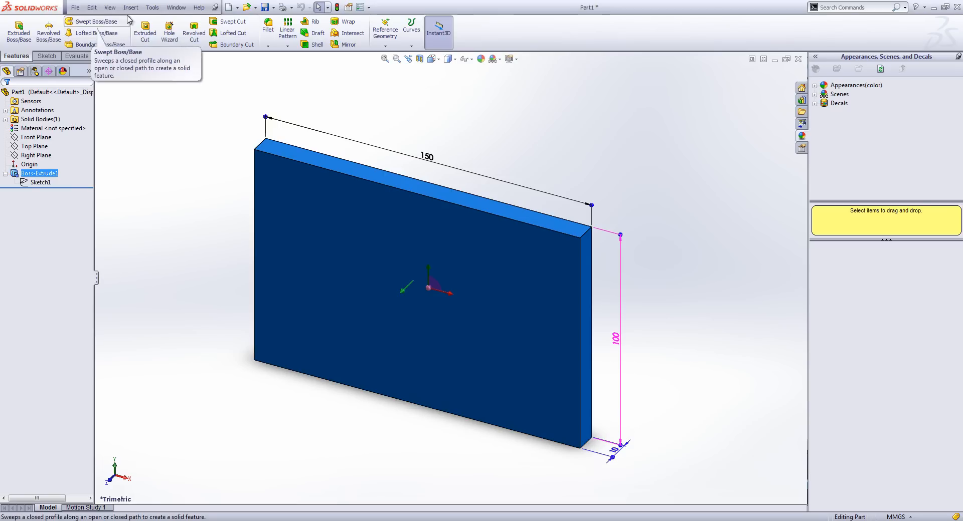
# Insert an auto-created design table that includes the dimensions D1@Sketch1, Width@Sketch1 and D1@Boss-Extrude1.
pyautogui.click(131, 7)
pyautogui.moveTo(151, 291)
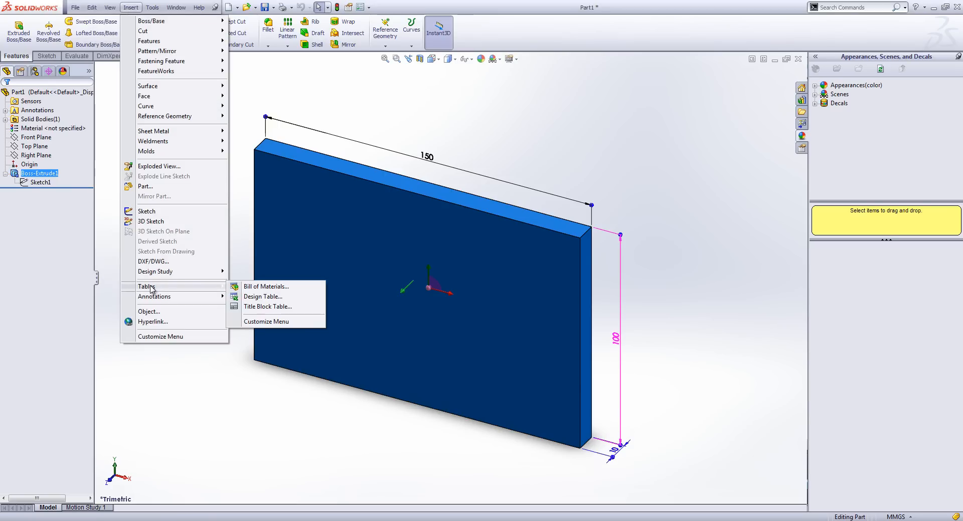
pyautogui.click(279, 299)
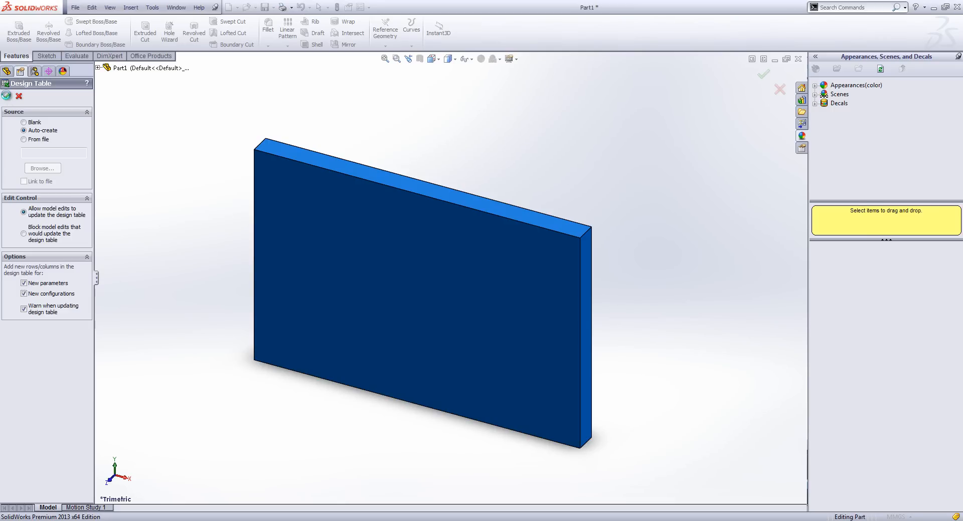
pyautogui.click(6, 96)
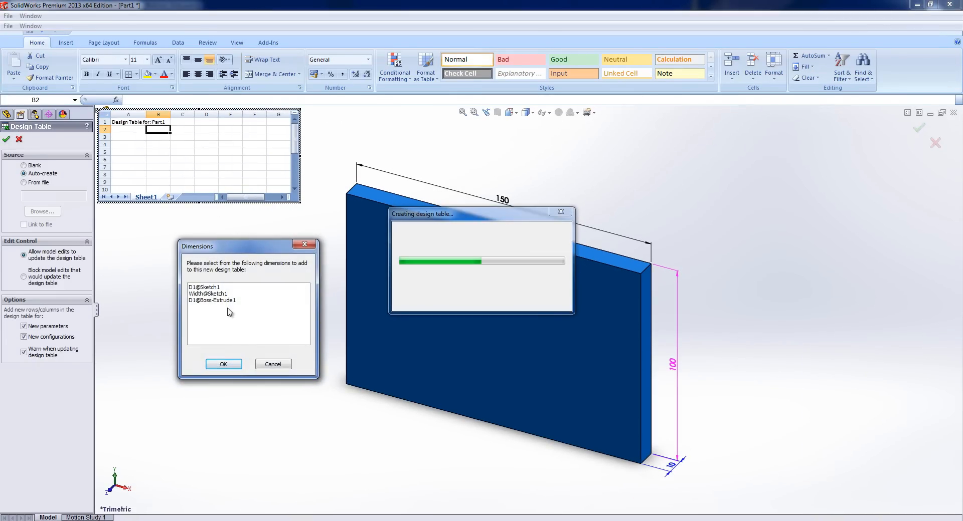
pyautogui.click(212, 288)
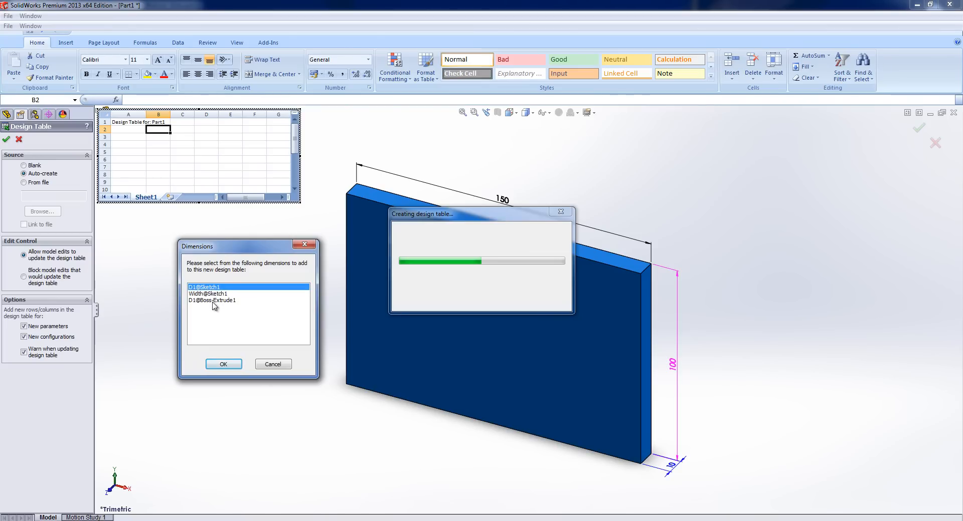
pyautogui.keyDown('shift'); pyautogui.click(214, 300); pyautogui.keyUp('shift')
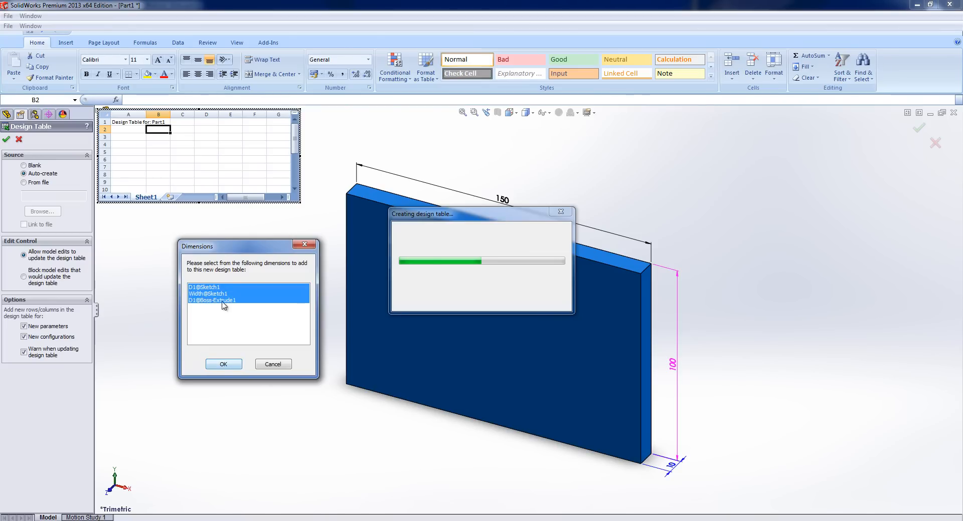
pyautogui.click(223, 368)
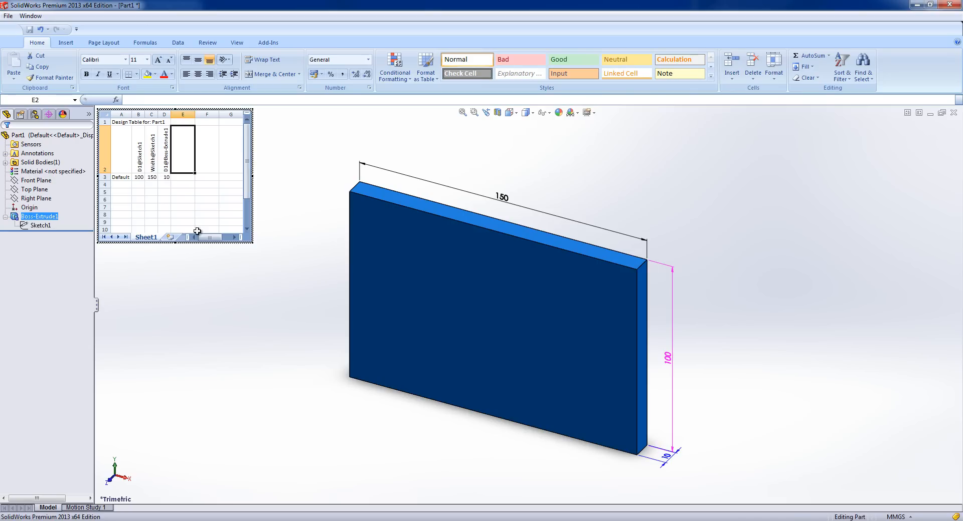
# Add a New Config row to the design table with D1@Sketch1 200, Width@Sketch1 300 and D1@Boss-Extrude1 20.
pyautogui.click(123, 185)
pyautogui.write('New Conf')
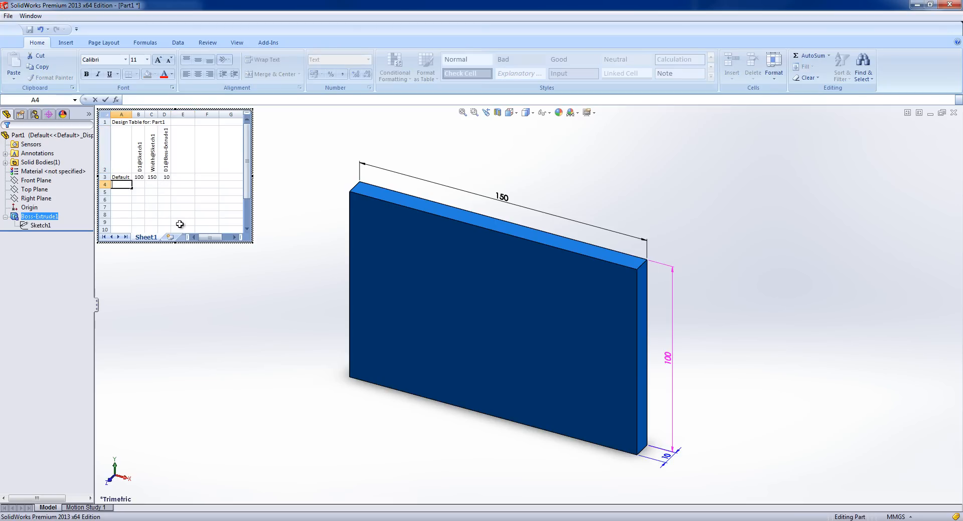
pyautogui.write('ig')
pyautogui.press('Tab')
pyautogui.write('200')
pyautogui.press('Tab')
pyautogui.write('300')
pyautogui.press('Tab')
pyautogui.write('20')
pyautogui.press('Return')
# Add a Half Size row to the design table with D1@Sketch1 50, Width@Sketch1 75 and D1@Boss-Extrude1 5.
pyautogui.write('Half Size')
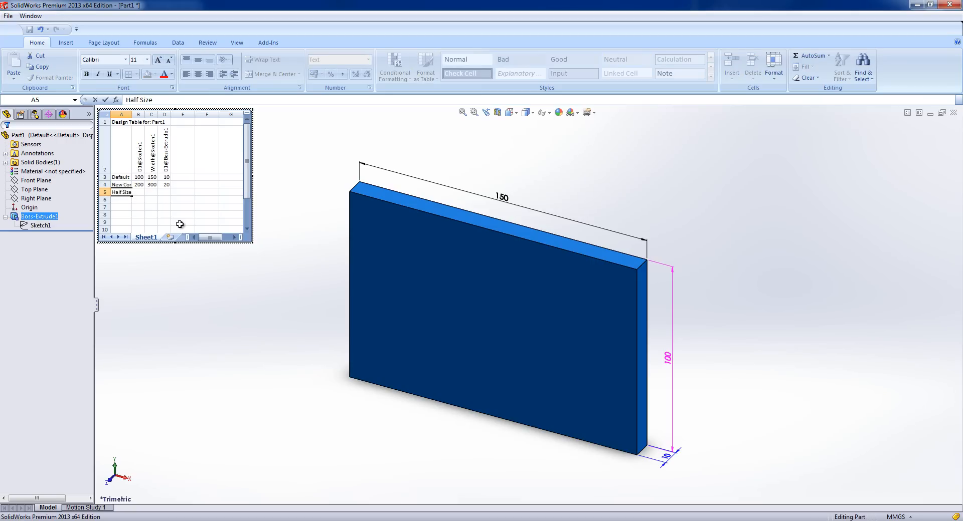
pyautogui.press('Tab')
pyautogui.write('50')
pyautogui.press('Tab')
pyautogui.write('75')
pyautogui.press('Tab')
pyautogui.write('5')
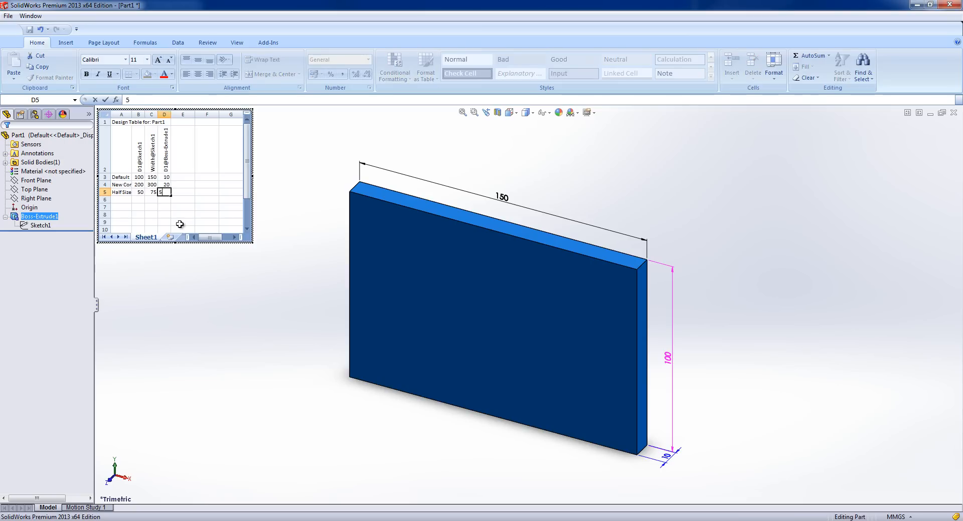
pyautogui.click(123, 201)
# Widen the configuration name column and close the design table to generate its configurations.
pyautogui.moveTo(133, 116)
pyautogui.mouseDown()
pyautogui.moveTo(157, 112)
pyautogui.moveTo(146, 113)
pyautogui.mouseUp()
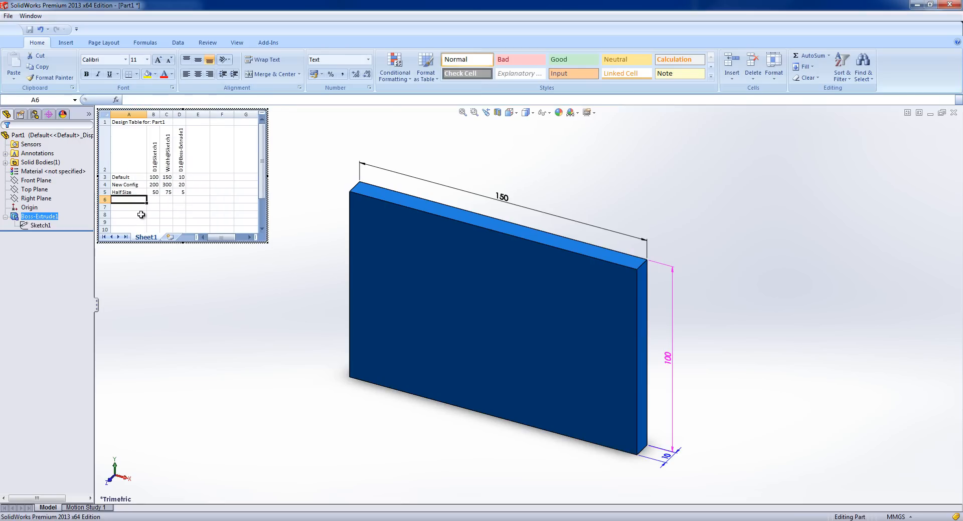
pyautogui.click(215, 334)
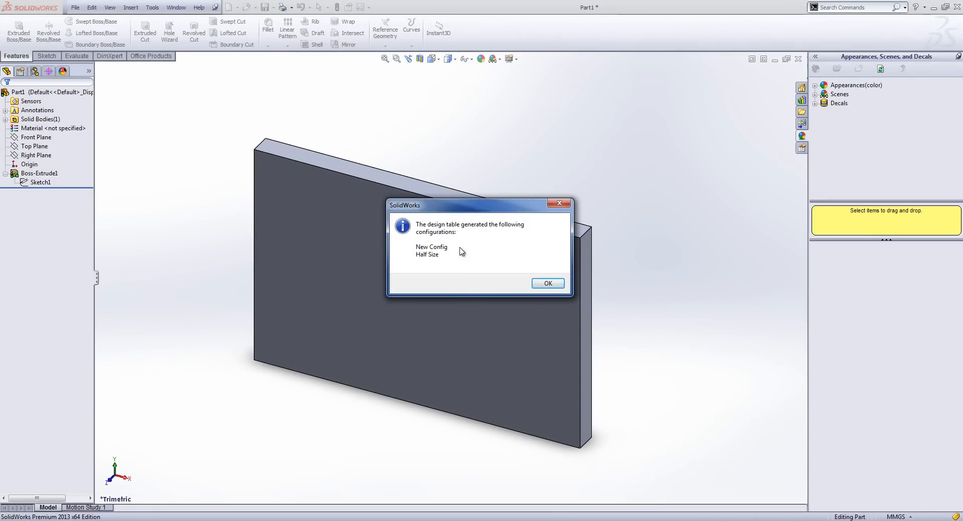
pyautogui.click(548, 283)
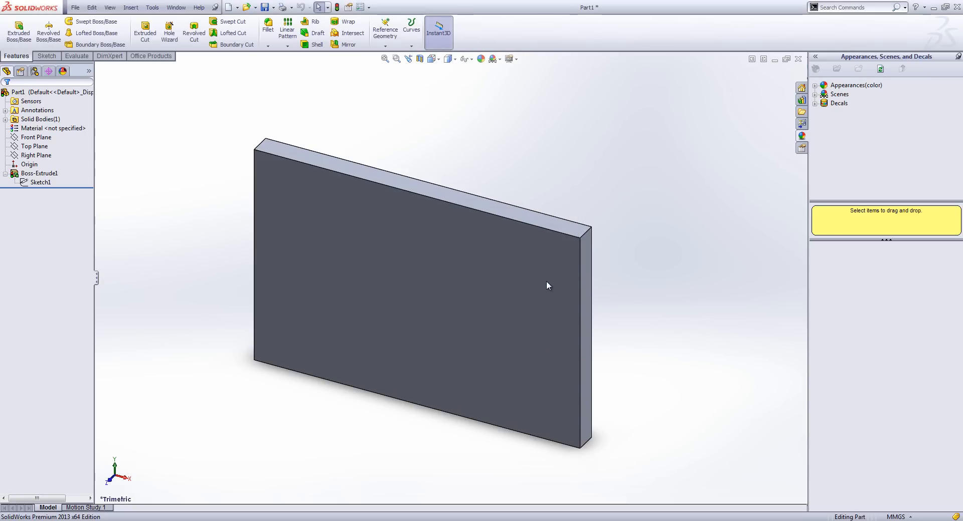
# Show the part's configurations, expand the tables entry, and activate the Half Size configuration.
pyautogui.click(35, 71)
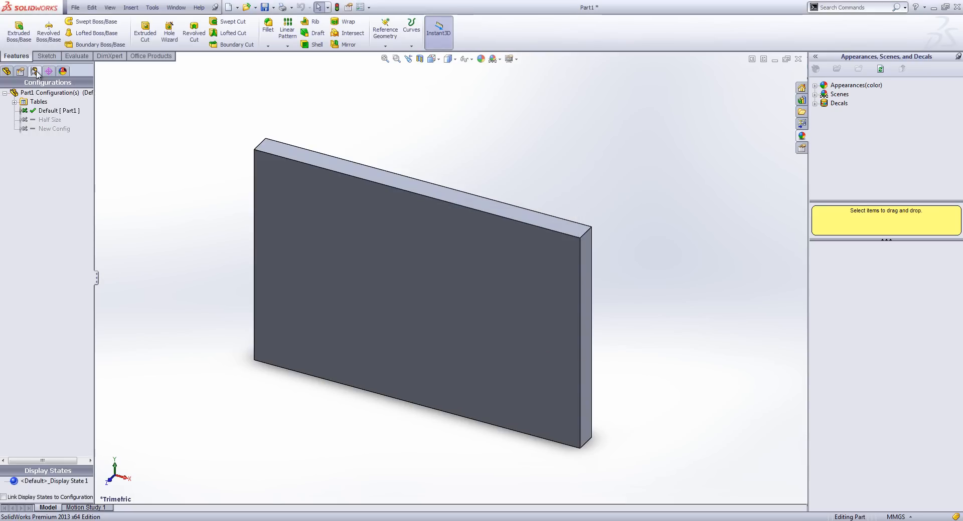
pyautogui.click(14, 103)
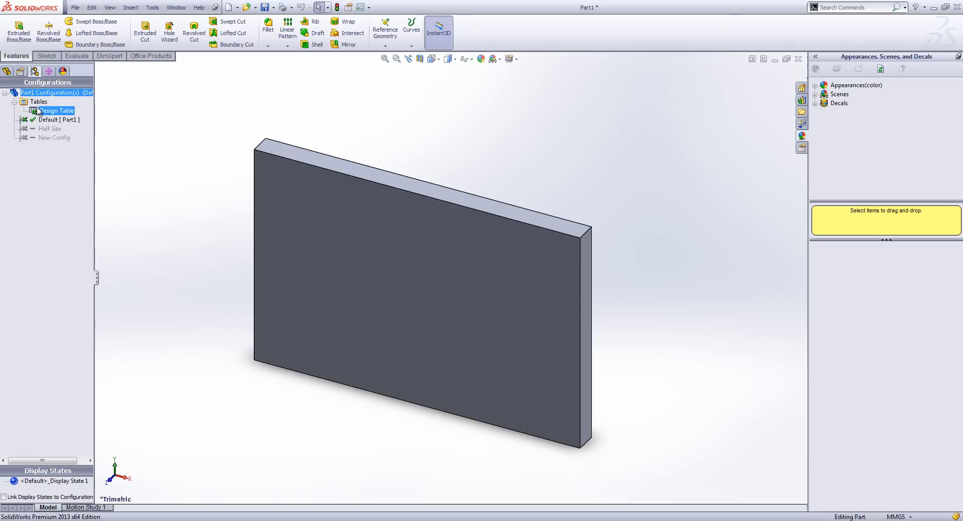
pyautogui.click(55, 120)
pyautogui.click(53, 138)
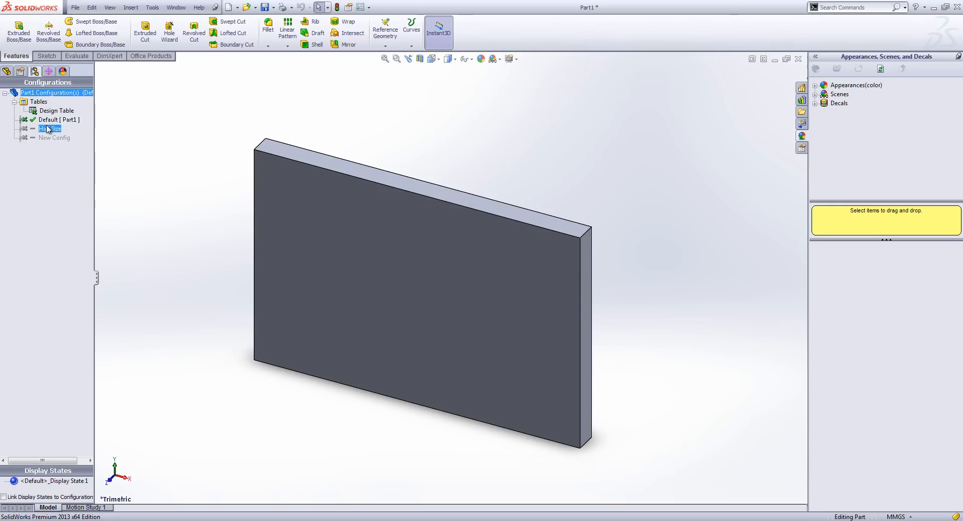
pyautogui.click(53, 143)
pyautogui.click(50, 129)
pyautogui.doubleClick(53, 129)
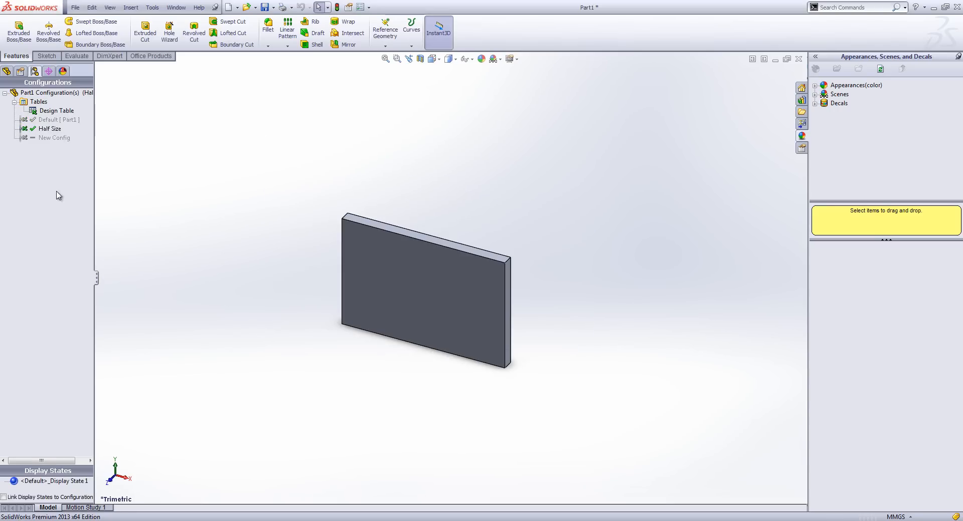
pyautogui.click(38, 129)
pyautogui.click(33, 139)
pyautogui.click(32, 147)
pyautogui.click(32, 140)
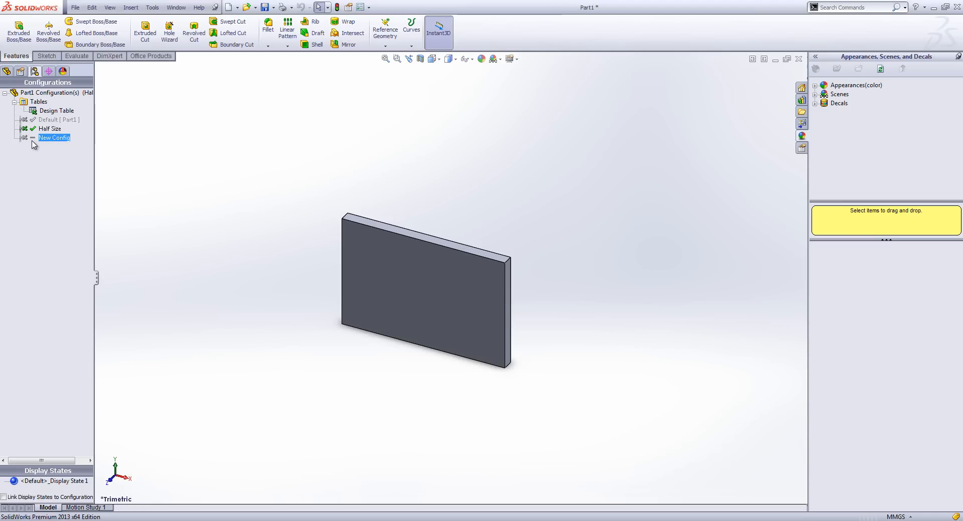
pyautogui.press('Return')
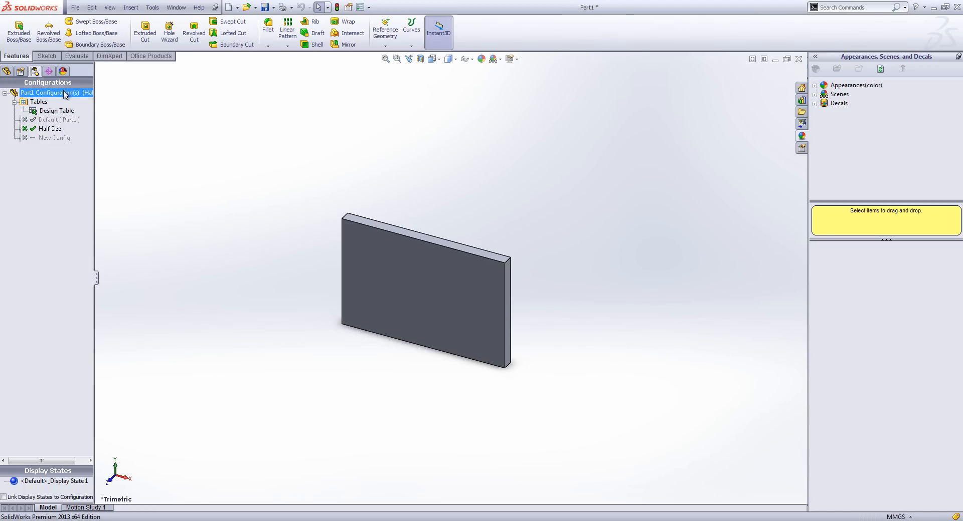
pyautogui.click(50, 128)
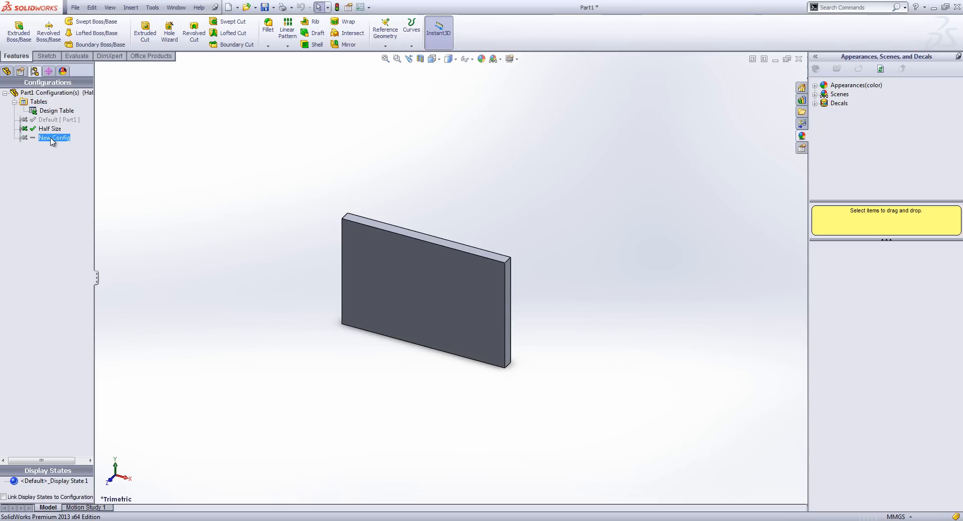
# Remove the rebuild/save marks and purge the data for all configurations of the part.
pyautogui.rightClick(55, 96)
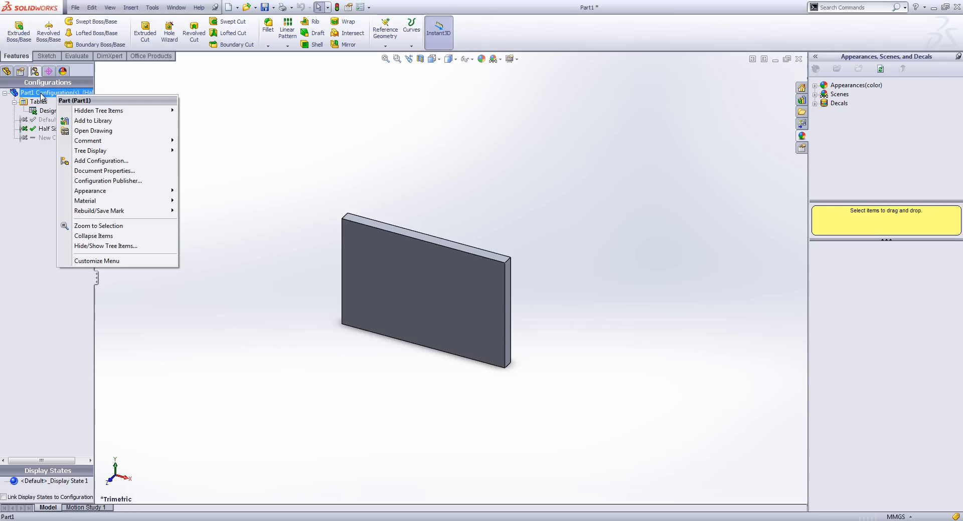
pyautogui.moveTo(113, 211)
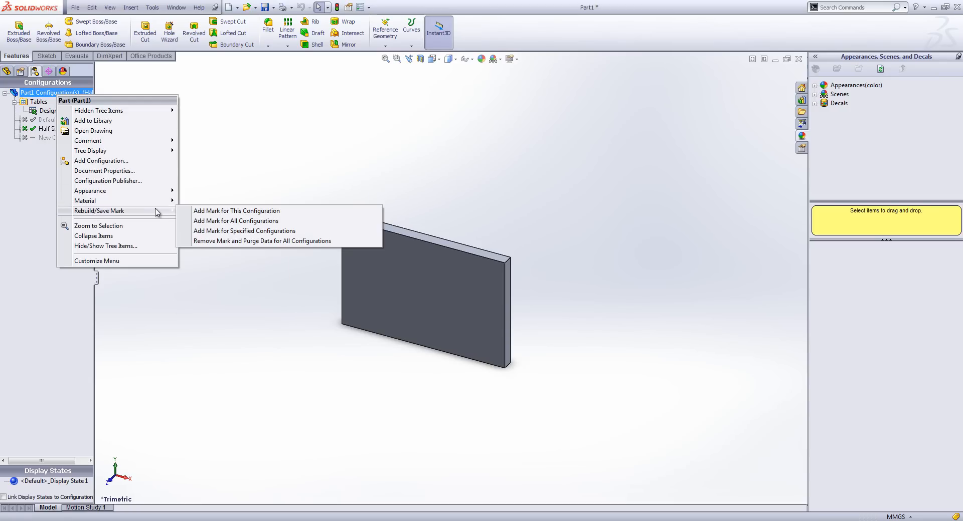
pyautogui.click(239, 243)
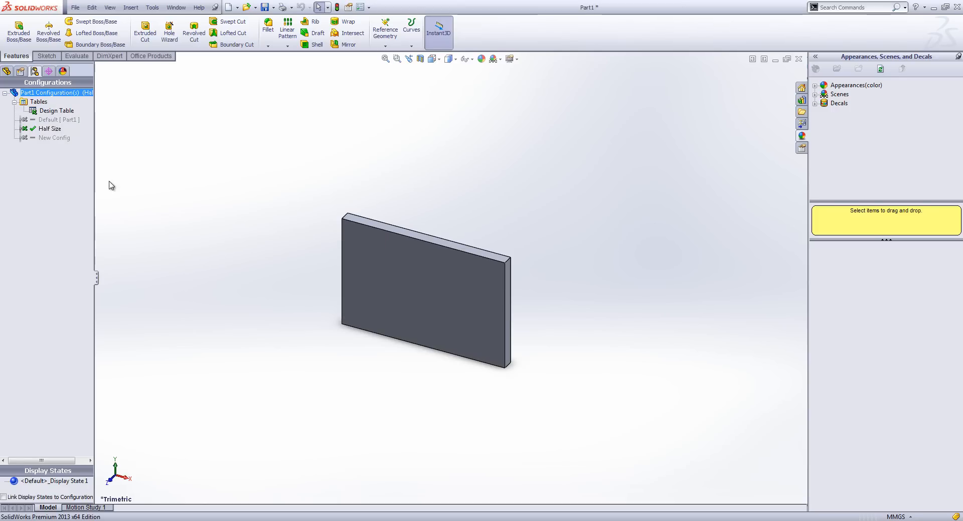
# Activate the New Config configuration to view its size, and switch back to Default.
pyautogui.click(41, 121)
pyautogui.doubleClick(50, 138)
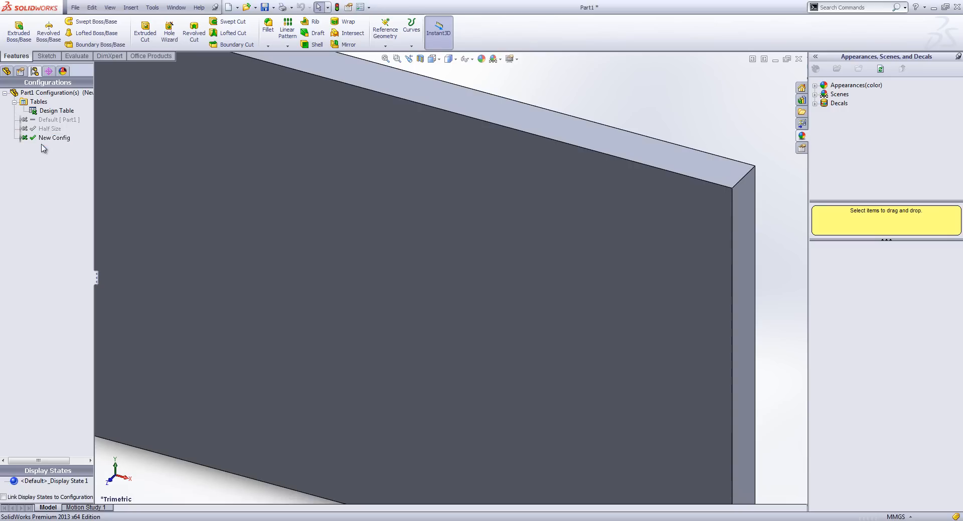
pyautogui.doubleClick(46, 120)
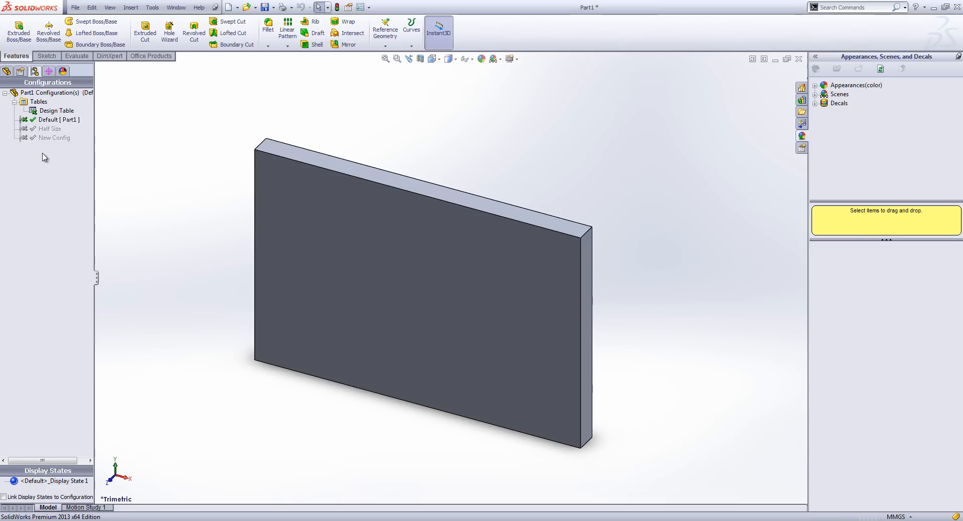
pyautogui.click(43, 139)
pyautogui.click(40, 131)
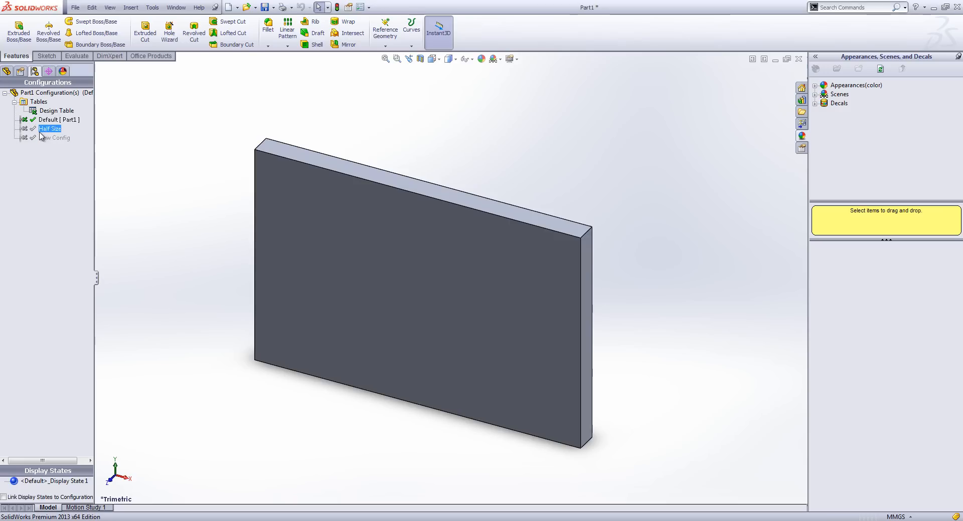
pyautogui.click(39, 122)
pyautogui.click(37, 130)
pyautogui.click(34, 138)
pyautogui.click(35, 175)
# Switch between the Half Size and New Config configurations to compare them, leaving Half Size active.
pyautogui.doubleClick(38, 129)
pyautogui.doubleClick(51, 138)
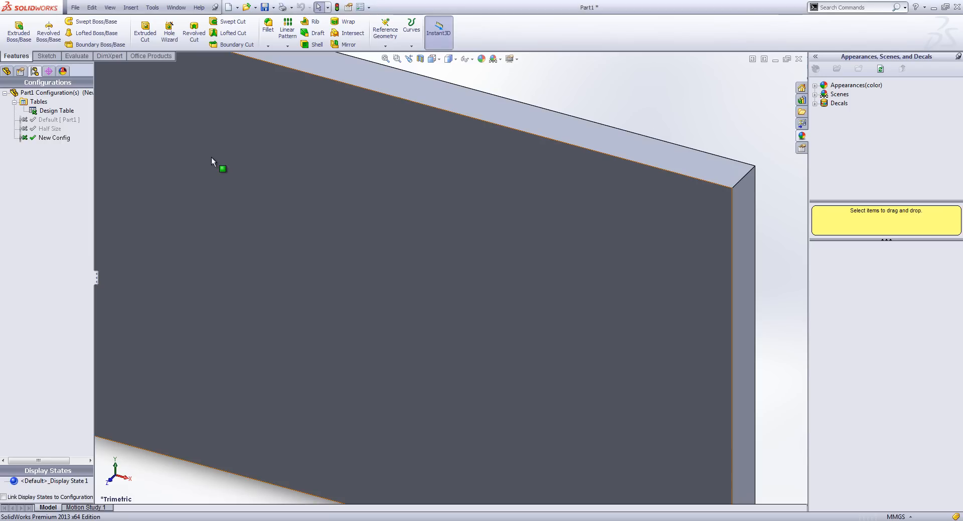
pyautogui.doubleClick(50, 129)
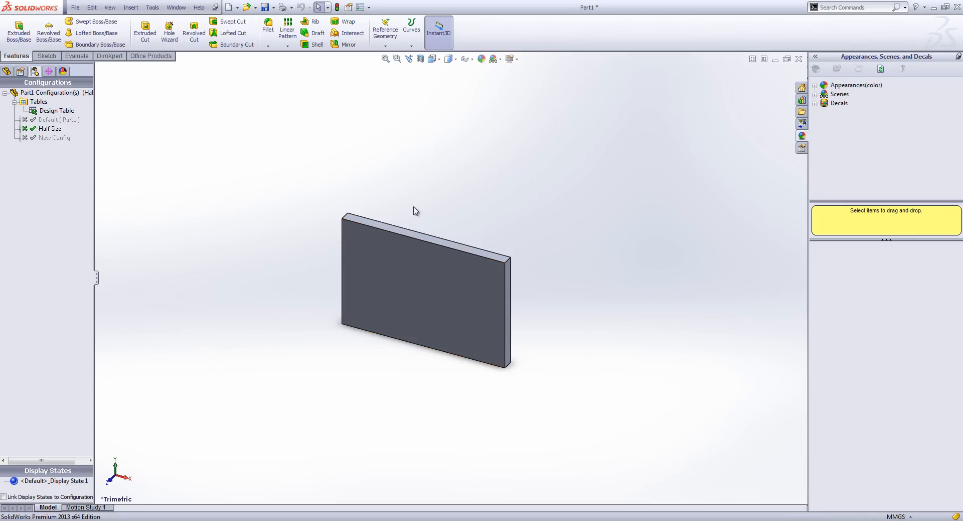
# Rename the plate's vertical sketch dimension D1@Sketch1 as Height.
pyautogui.click(408, 257)
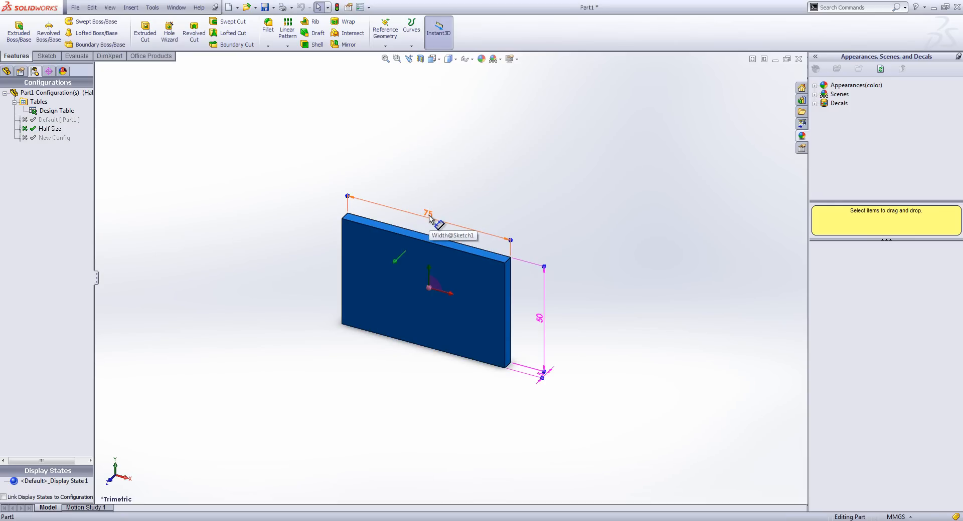
pyautogui.doubleClick(541, 321)
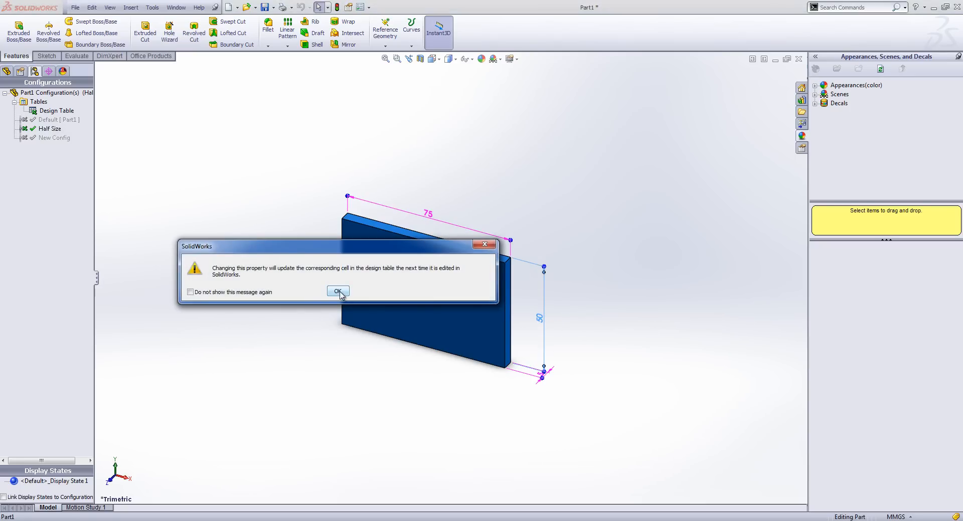
pyautogui.click(338, 291)
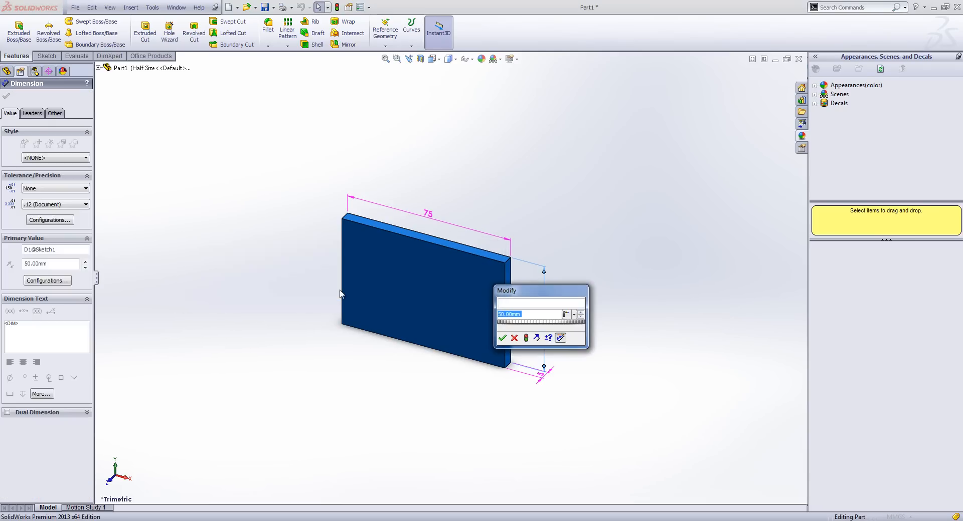
pyautogui.click(509, 303)
pyautogui.doubleClick(526, 303)
pyautogui.write('Heigt')
pyautogui.press('BackSpace')
pyautogui.write('ht')
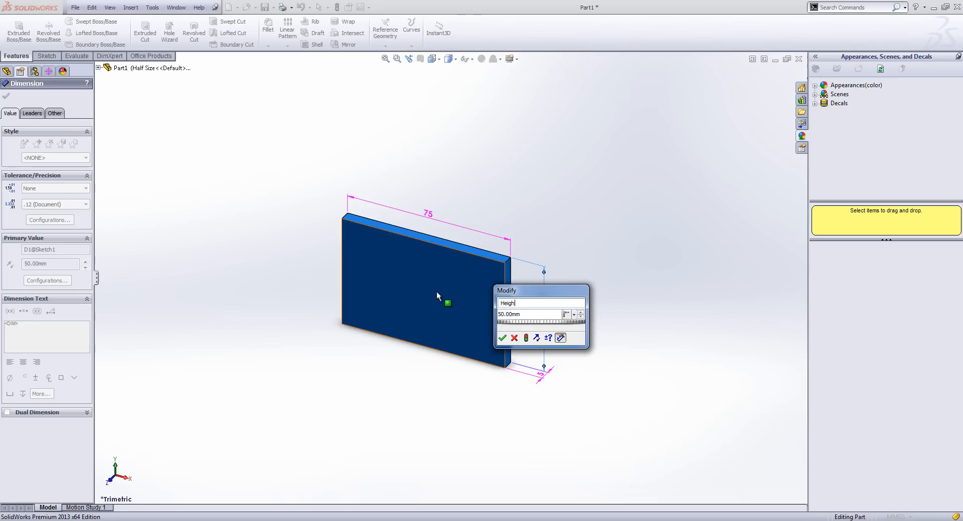
pyautogui.click(502, 338)
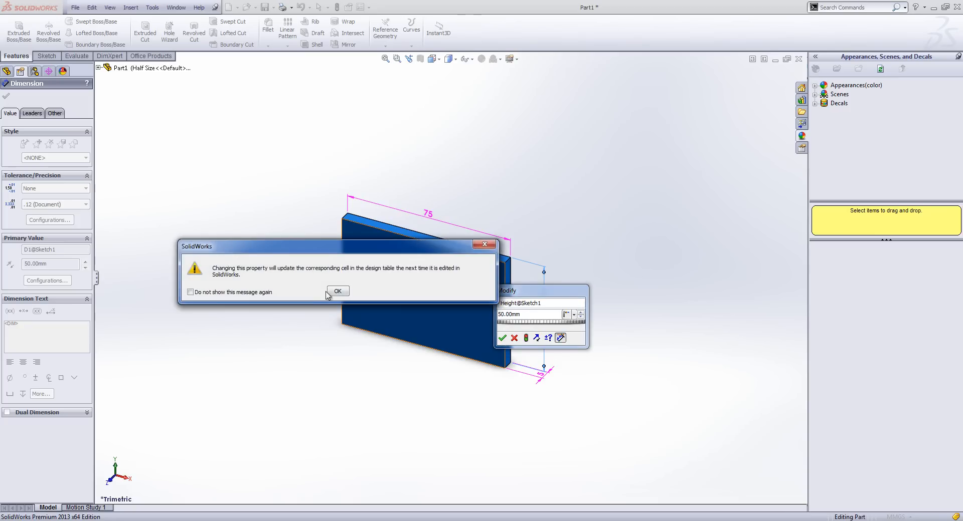
pyautogui.click(334, 291)
pyautogui.press('Escape')
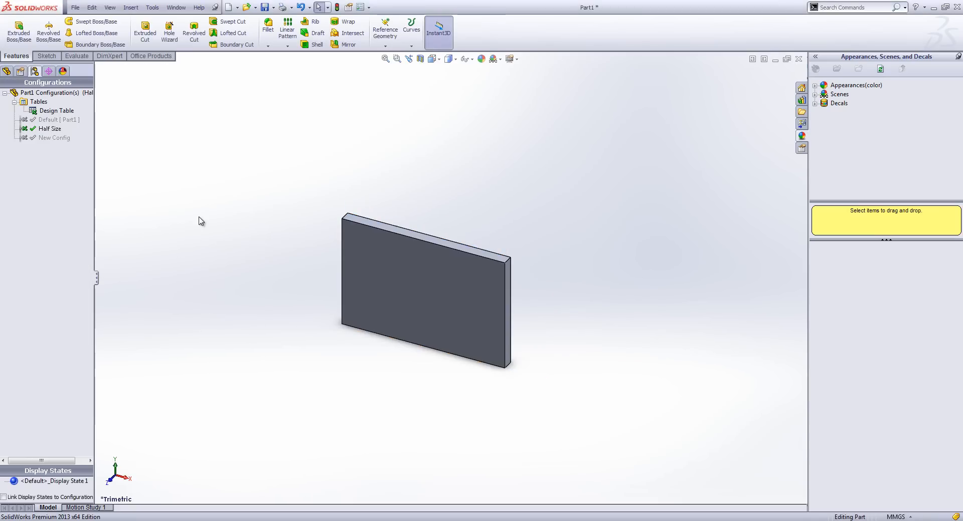
# Open the plate's design table for editing and check its column headers, declining the suggested additional parameters.
pyautogui.click(52, 110)
pyautogui.rightClick(52, 111)
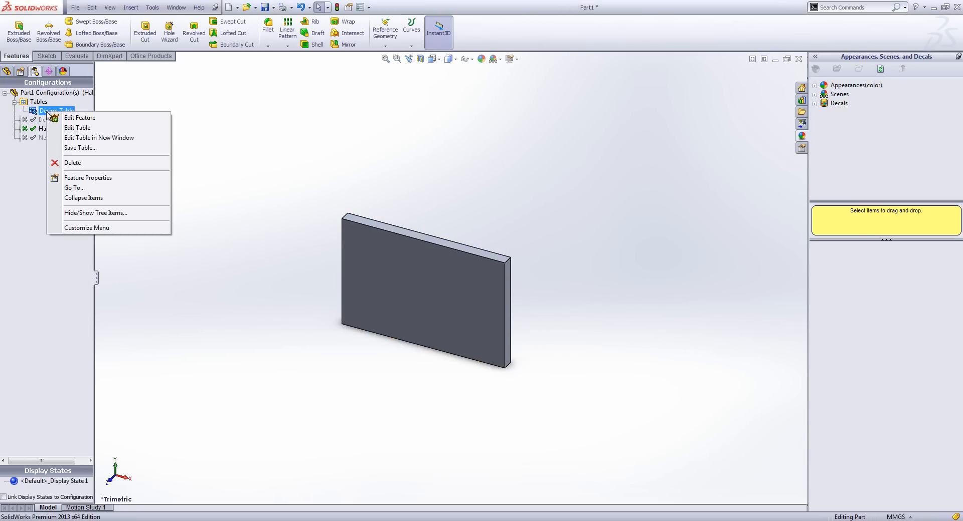
pyautogui.click(87, 132)
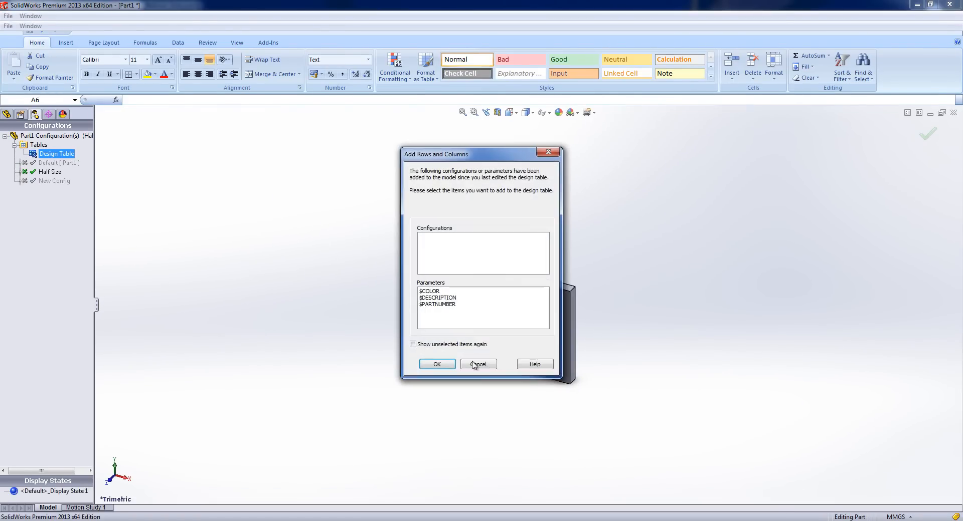
pyautogui.click(477, 366)
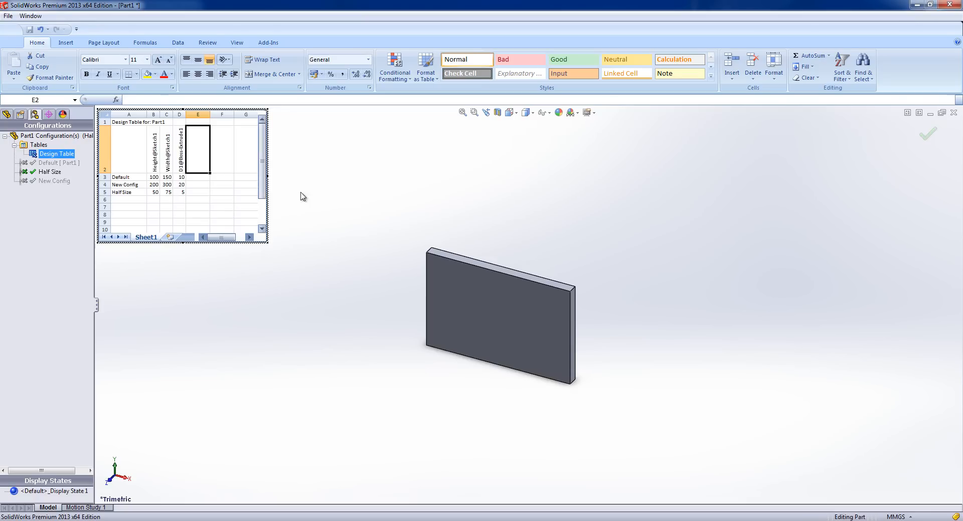
# Open the plate's Width dimension for modification without changing it, and close the design table.
pyautogui.click(506, 295)
pyautogui.doubleClick(503, 250)
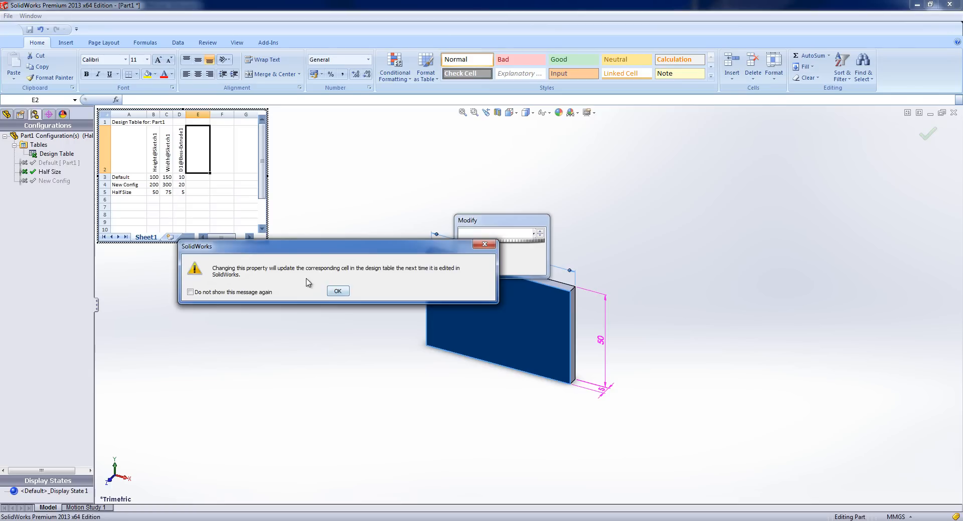
pyautogui.click(338, 291)
pyautogui.click(338, 291)
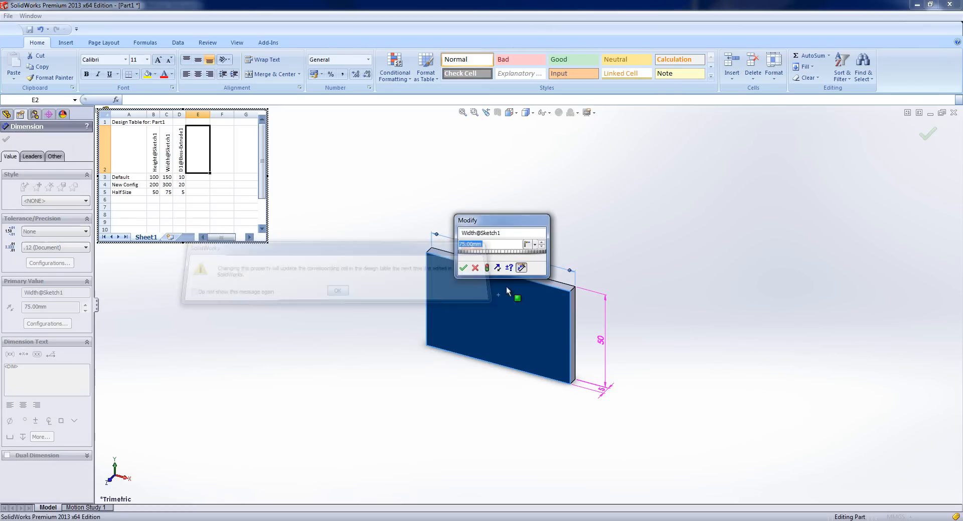
pyautogui.click(475, 268)
pyautogui.click(247, 336)
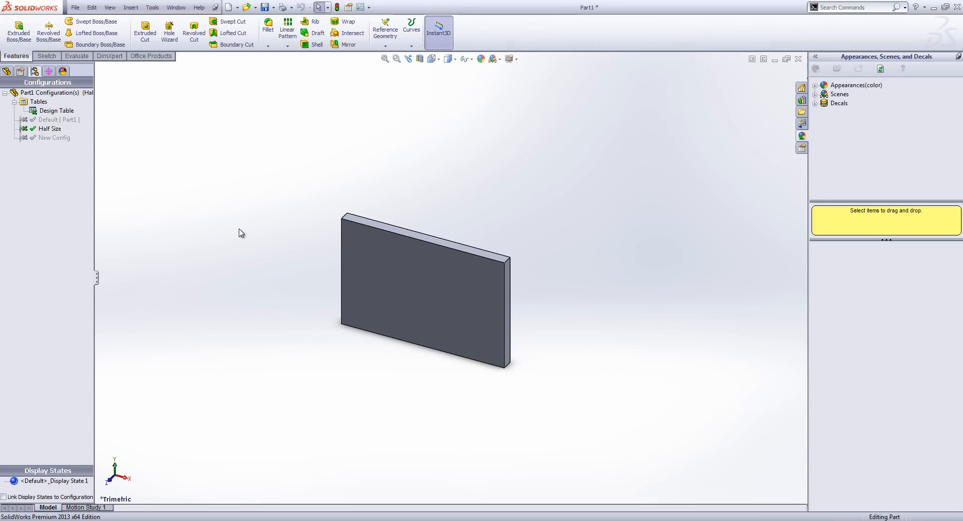
# Switch to the SM.SLDPRT sheet metal part and open its design table for editing without adding the suggested parameters.
pyautogui.hotkey('ctrl', 'Tab')
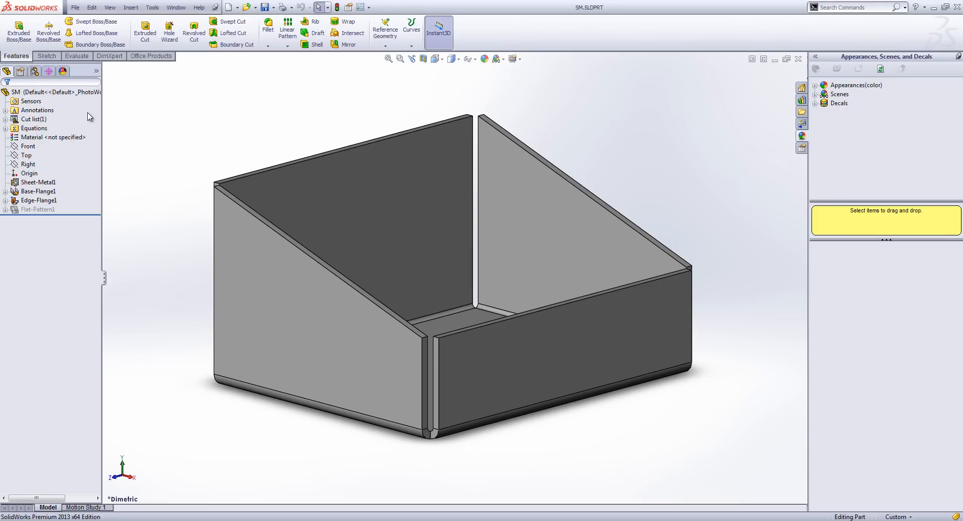
pyautogui.click(34, 71)
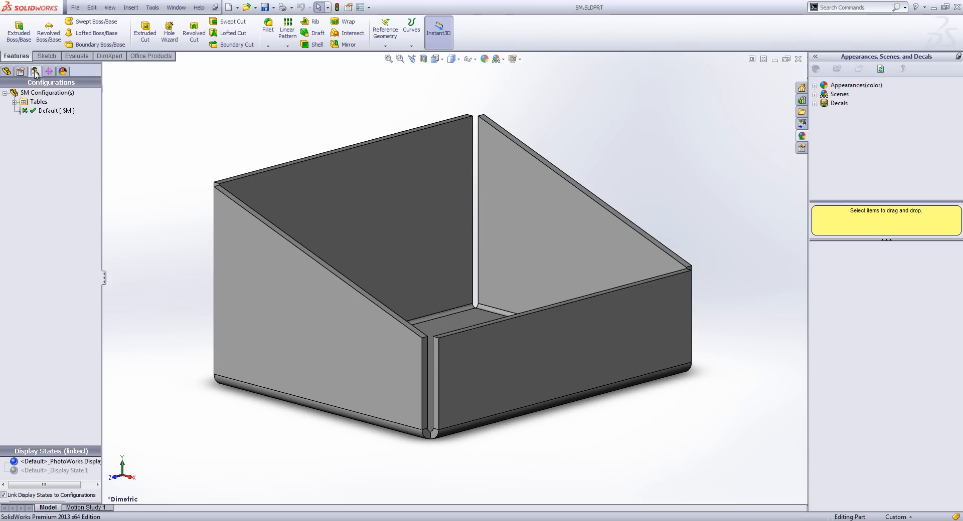
pyautogui.rightClick(44, 111)
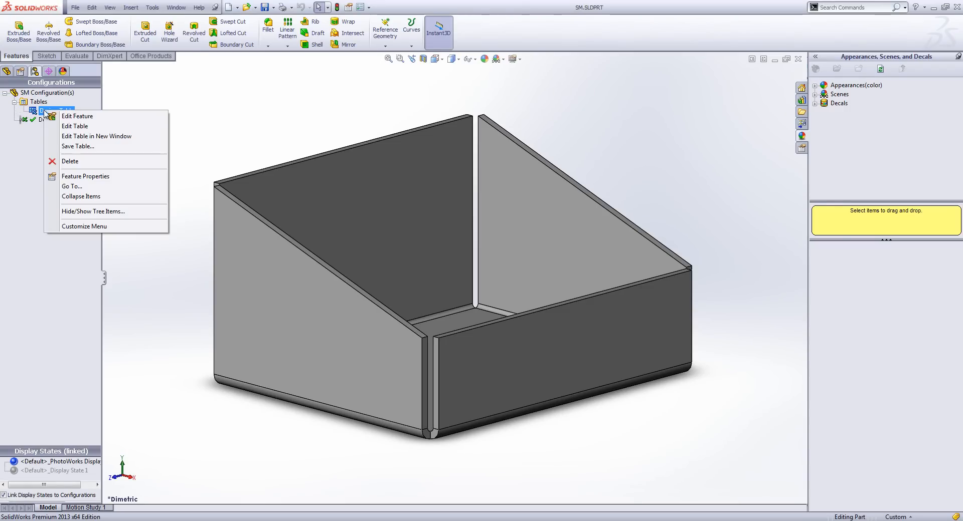
pyautogui.click(70, 127)
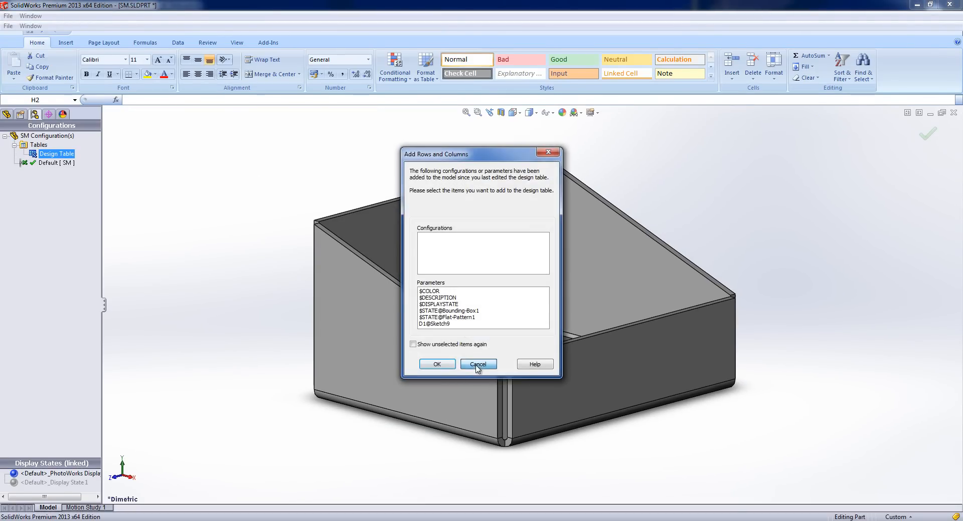
pyautogui.click(477, 364)
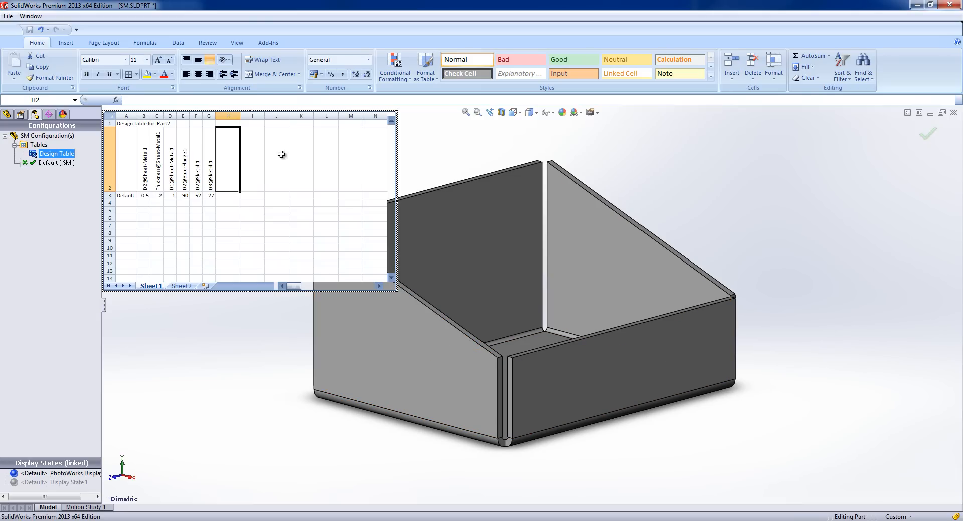
# Add the side flange dimensions D2@Sketch8, D1@Sketch8, D1@Sketch9 and D2@Sketch9 to the design table, and delete the Edge-Flange1 state column.
pyautogui.doubleClick(378, 333)
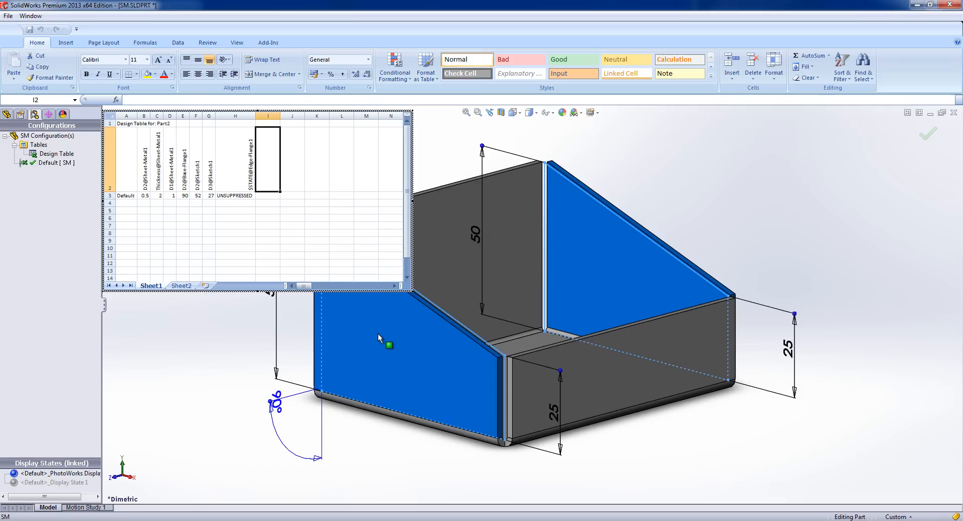
pyautogui.doubleClick(279, 298)
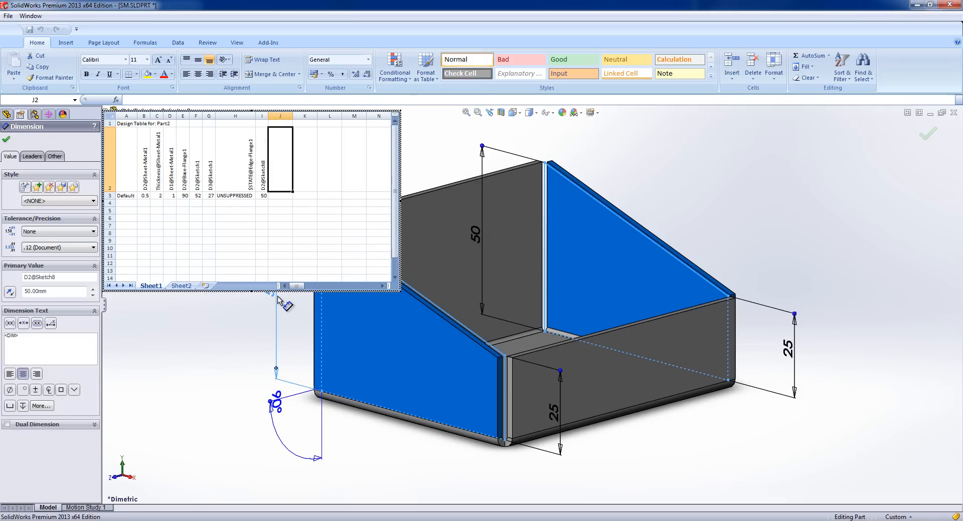
pyautogui.doubleClick(554, 413)
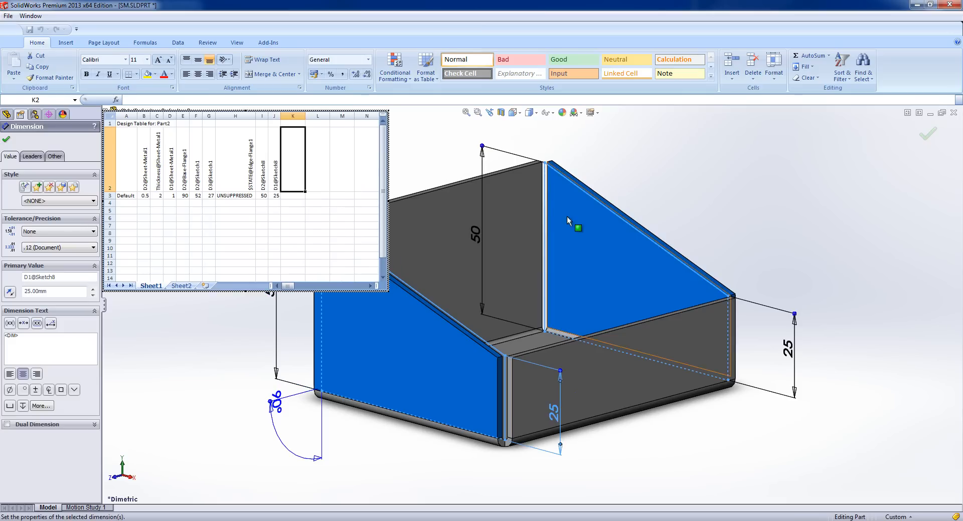
pyautogui.doubleClick(475, 234)
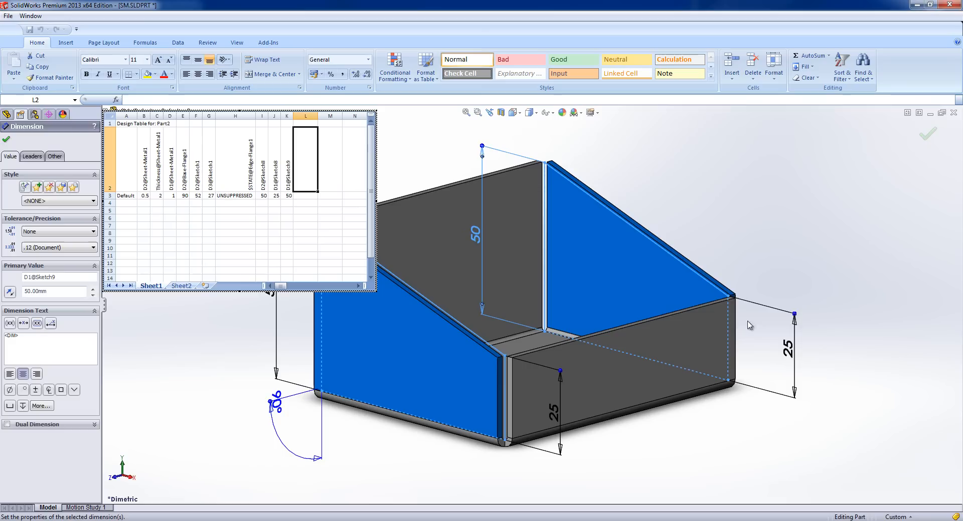
pyautogui.doubleClick(791, 352)
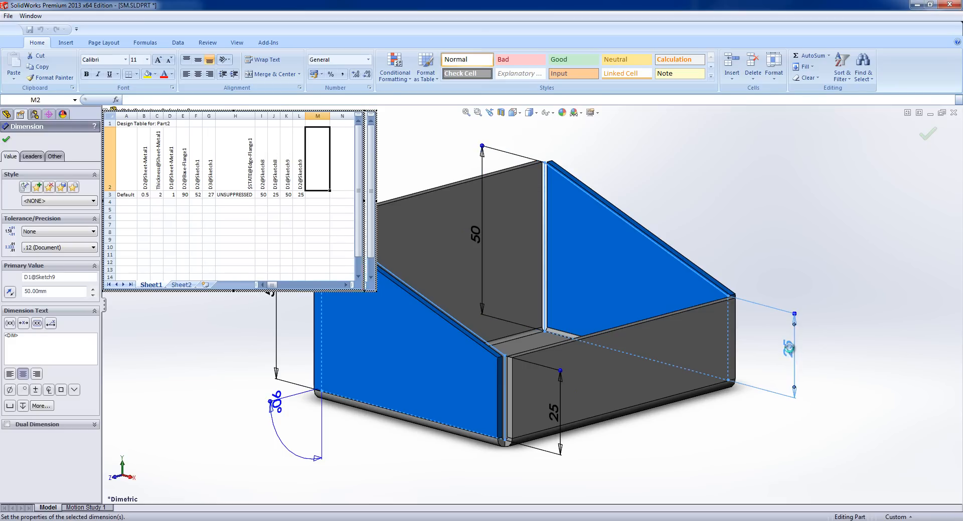
pyautogui.rightClick(236, 114)
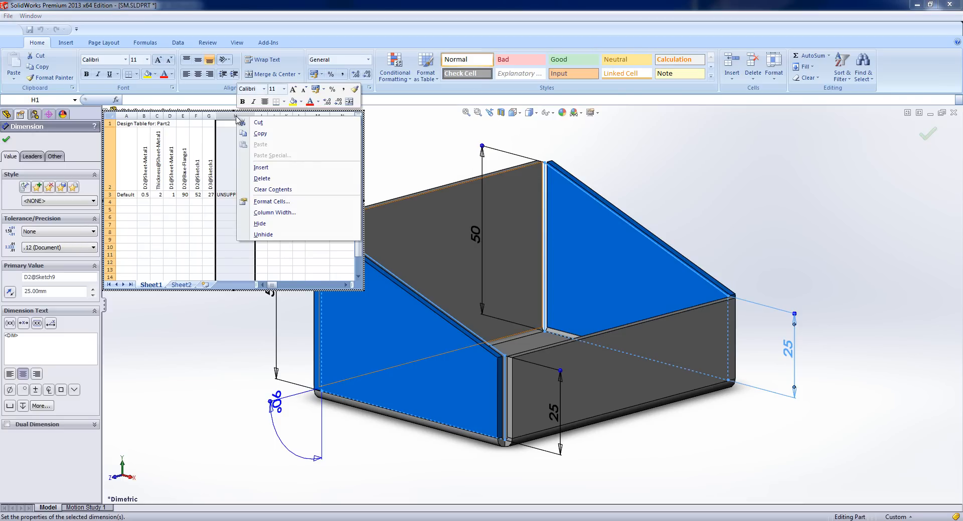
pyautogui.click(274, 183)
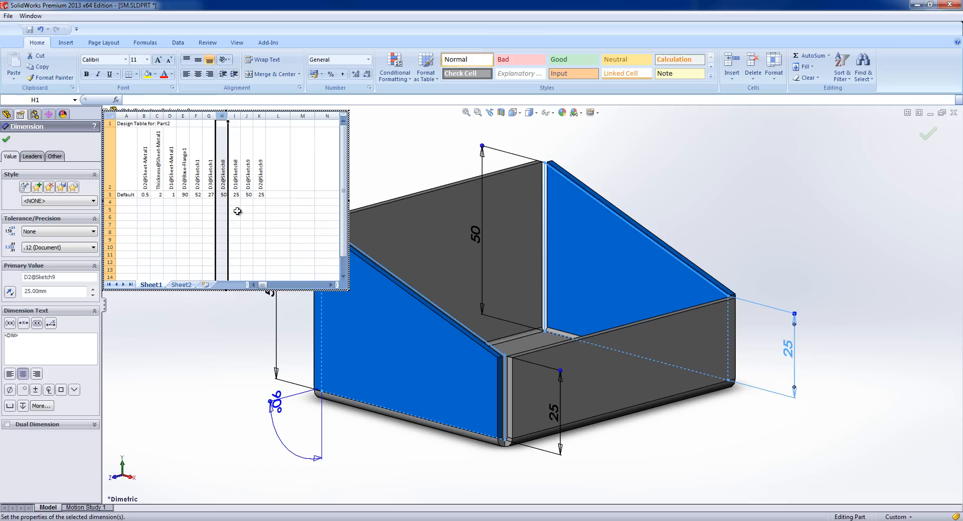
# Set D2@Sketch1 to 85 and D3@Sketch1 to 45 for the Default configuration, and close the table to update the part.
pyautogui.click(197, 195)
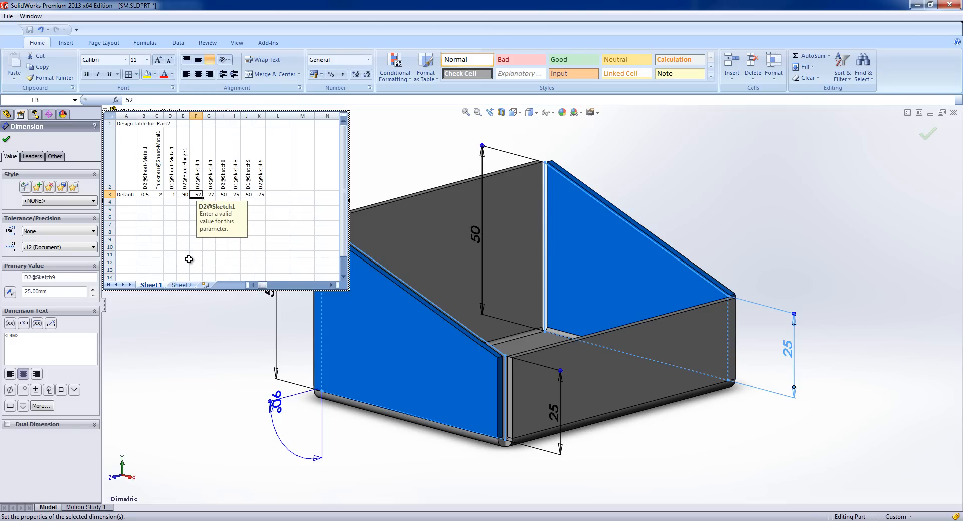
pyautogui.write('85')
pyautogui.press('Tab')
pyautogui.write('4')
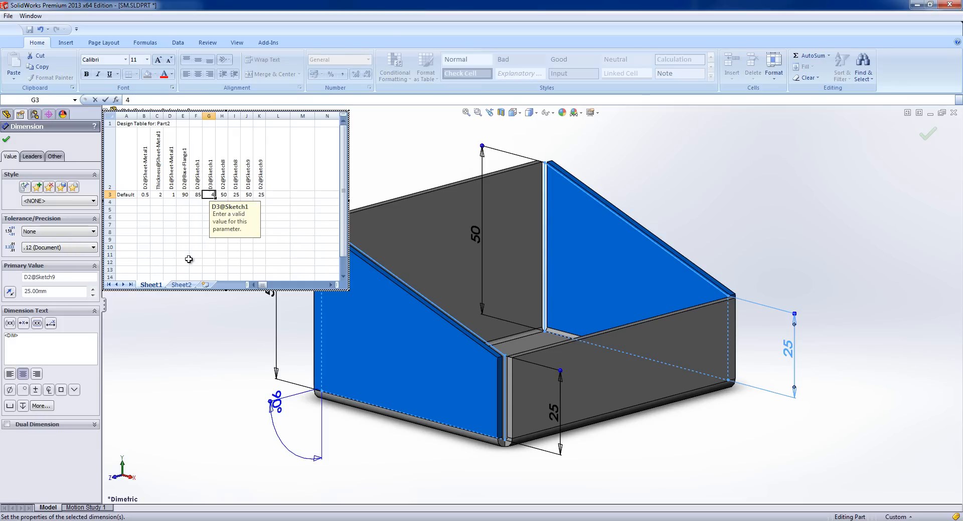
pyautogui.click(204, 346)
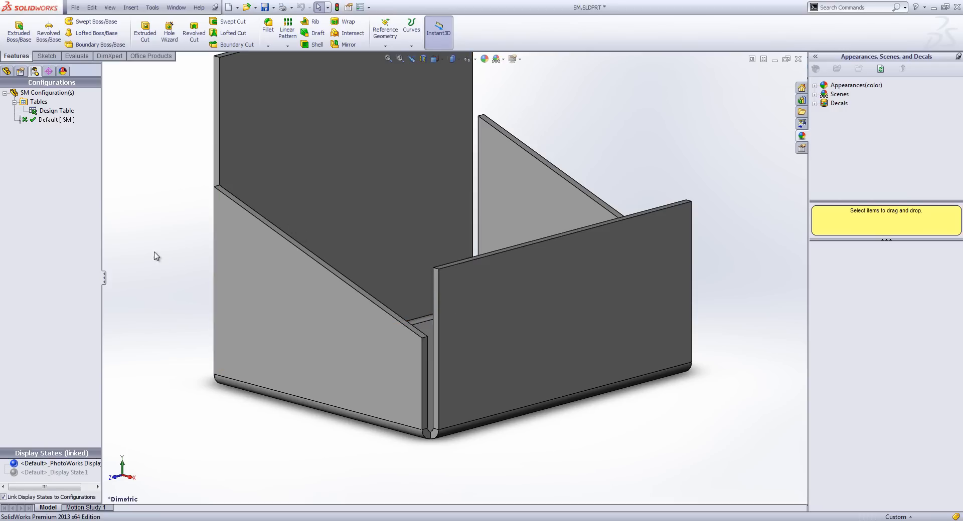
pyautogui.press('f')
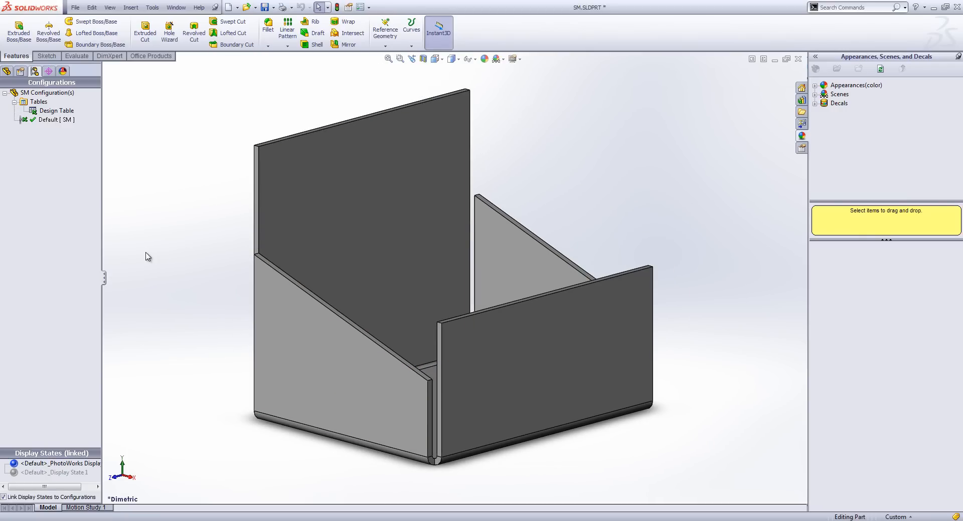
# Reopen the design table and give D2@Sketch8 a formula of D2@Sketch1 minus the sheet thickness of 2.
pyautogui.click(51, 111)
pyautogui.rightClick(50, 112)
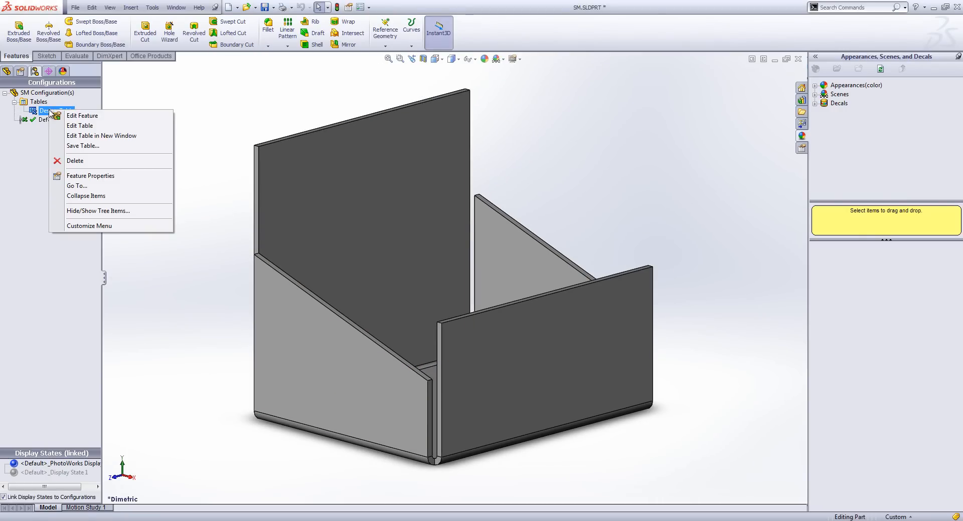
pyautogui.click(73, 125)
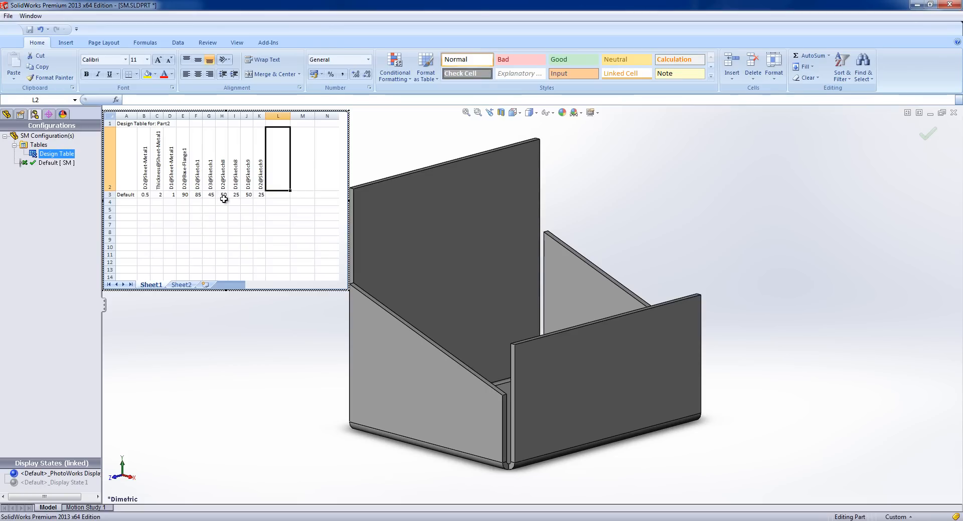
pyautogui.click(222, 194)
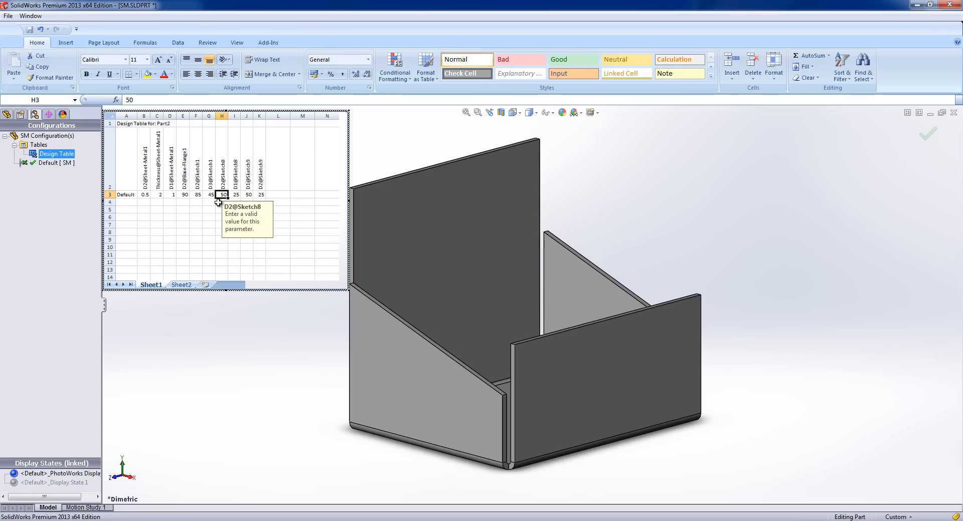
pyautogui.write('=')
pyautogui.click(196, 195)
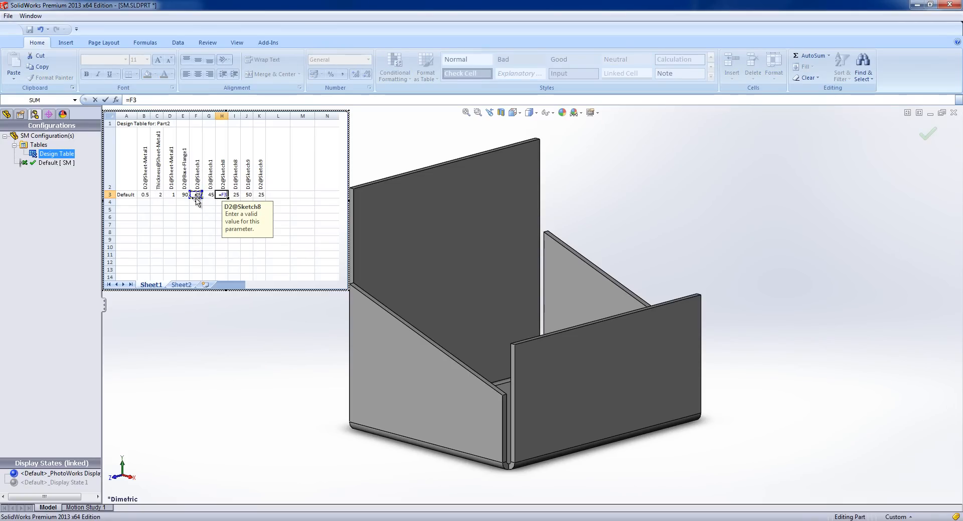
pyautogui.write('-2')
pyautogui.press('Return')
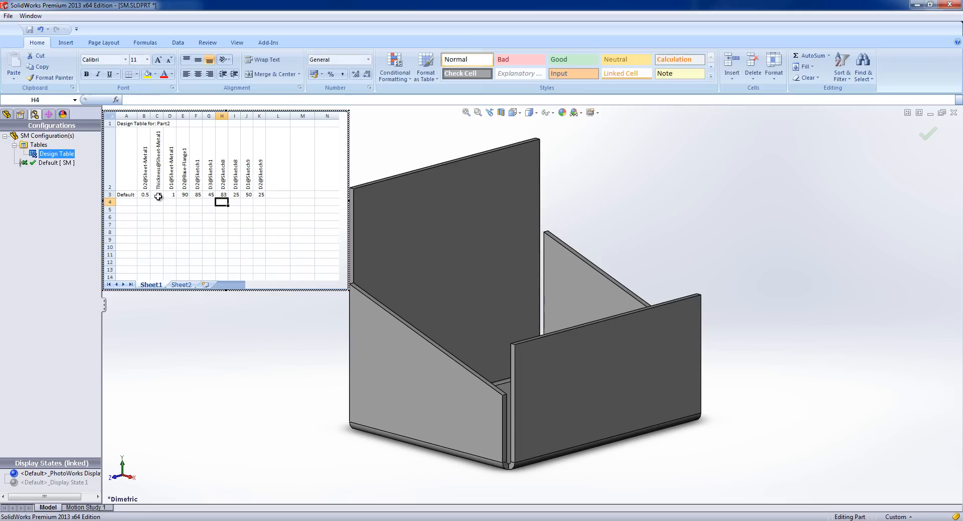
# Give D1@Sketch8 the formula =G3-C3, so it equals D3@Sketch1 minus the sheet thickness.
pyautogui.click(236, 195)
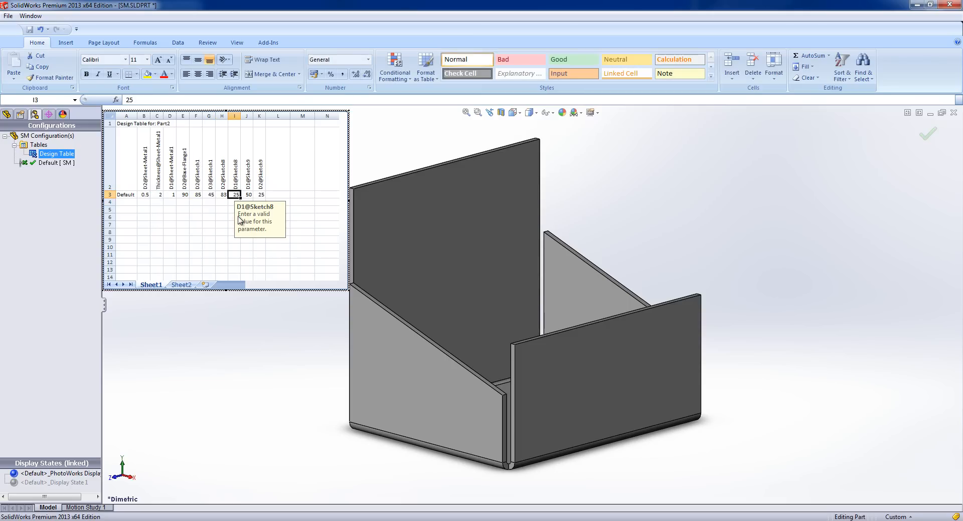
pyautogui.write('=')
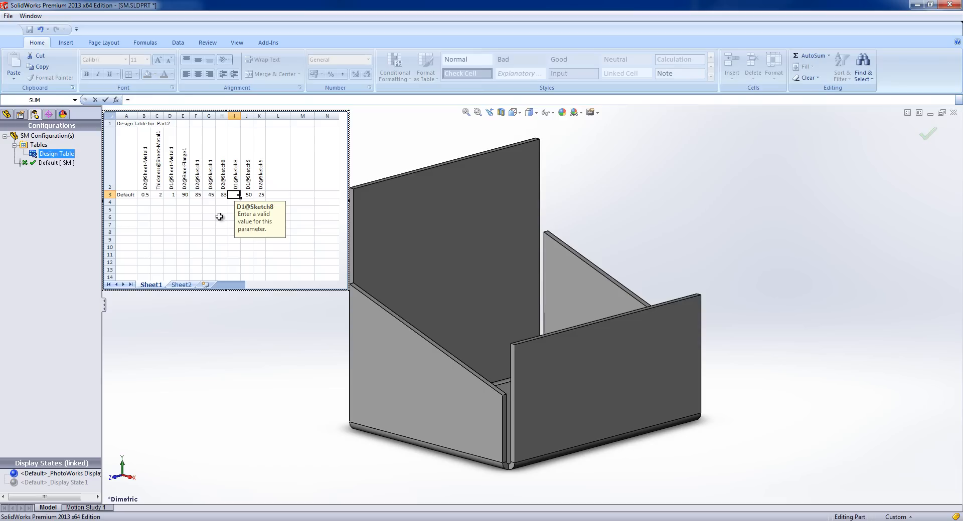
pyautogui.click(211, 196)
pyautogui.write('-')
pyautogui.click(160, 195)
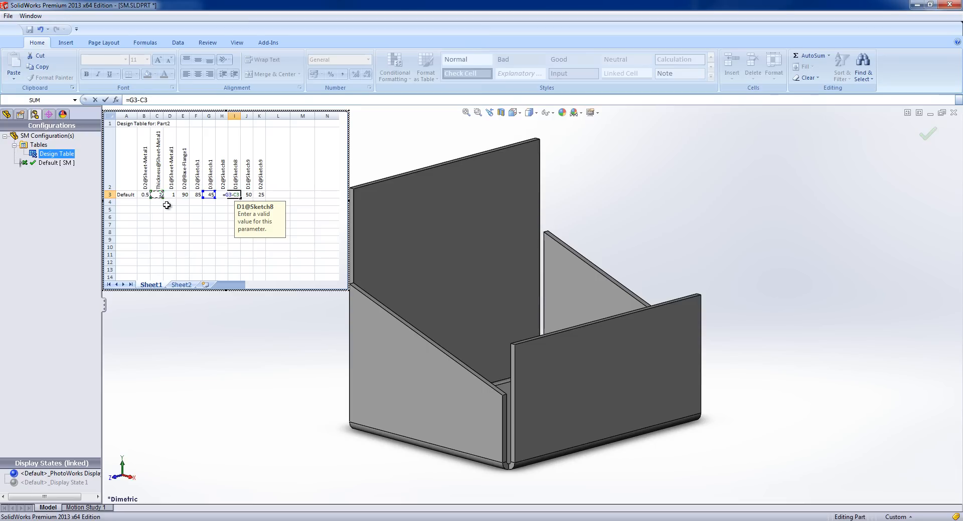
pyautogui.press('Return')
# Link D1@Sketch9 to the D2@Sketch8 value and D2@Sketch9 to the D1@Sketch8 value with cell-reference formulas.
pyautogui.click(248, 196)
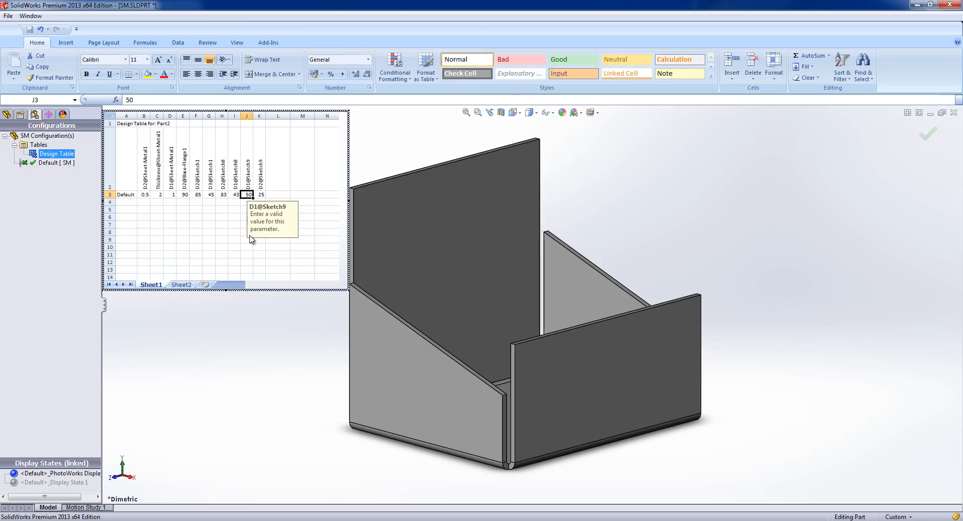
pyautogui.write('=')
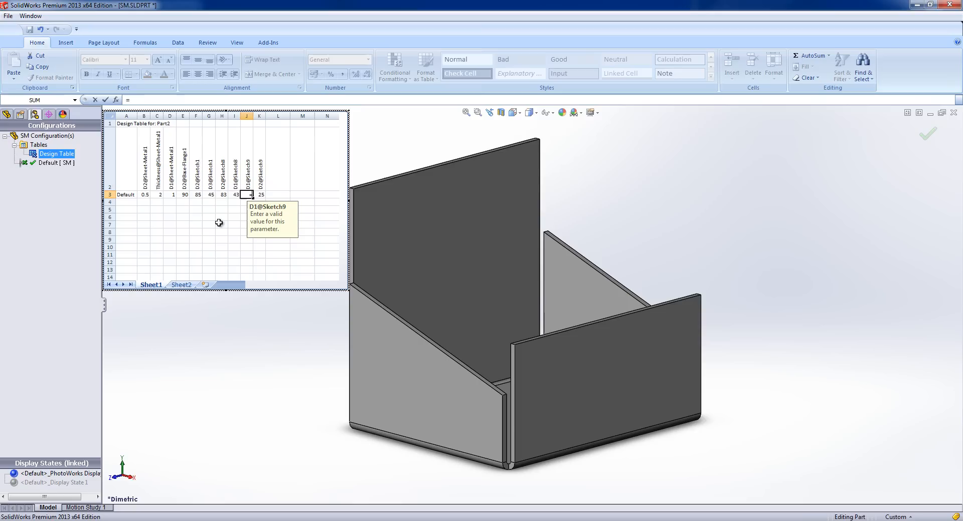
pyautogui.click(224, 196)
pyautogui.press('Return')
pyautogui.click(257, 194)
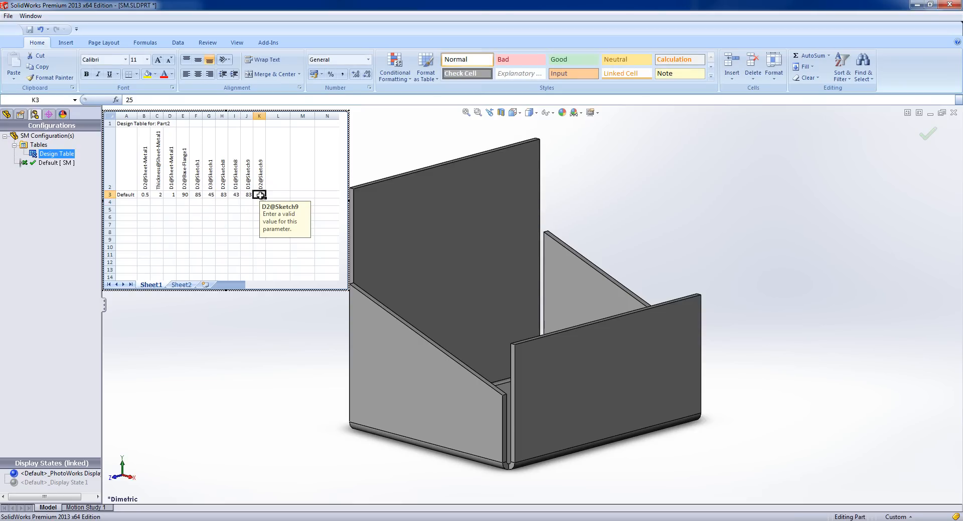
pyautogui.write('=')
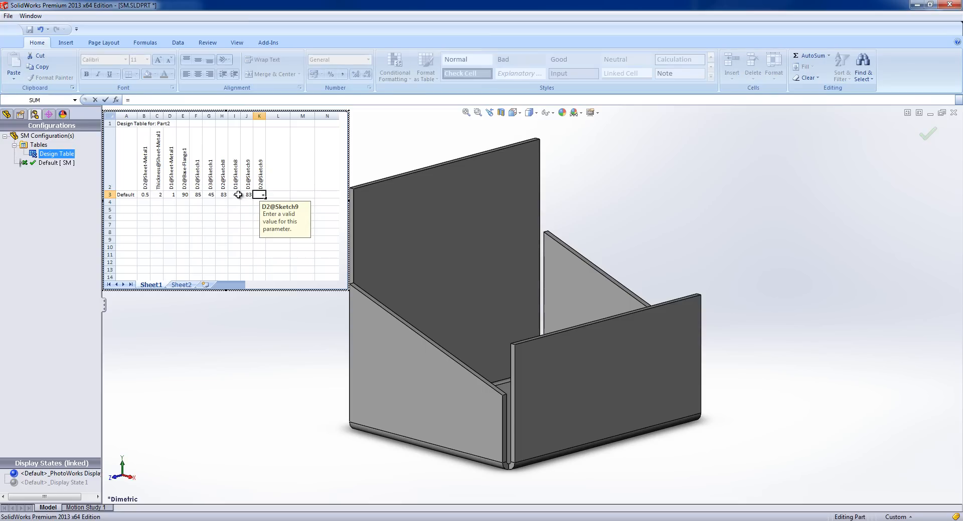
pyautogui.click(242, 196)
pyautogui.press('Return')
pyautogui.click(234, 211)
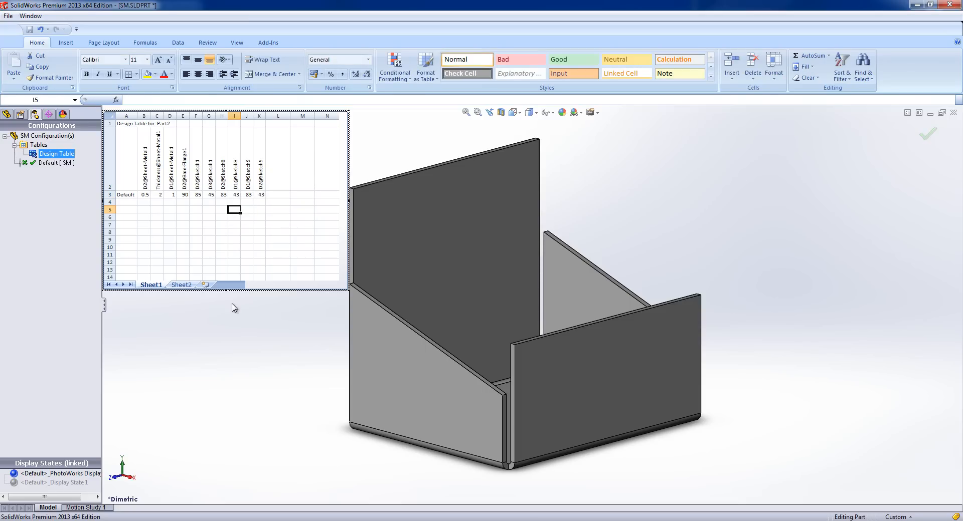
# Close the table to update the box, and reopen its design table without adding any rows or columns.
pyautogui.click(237, 370)
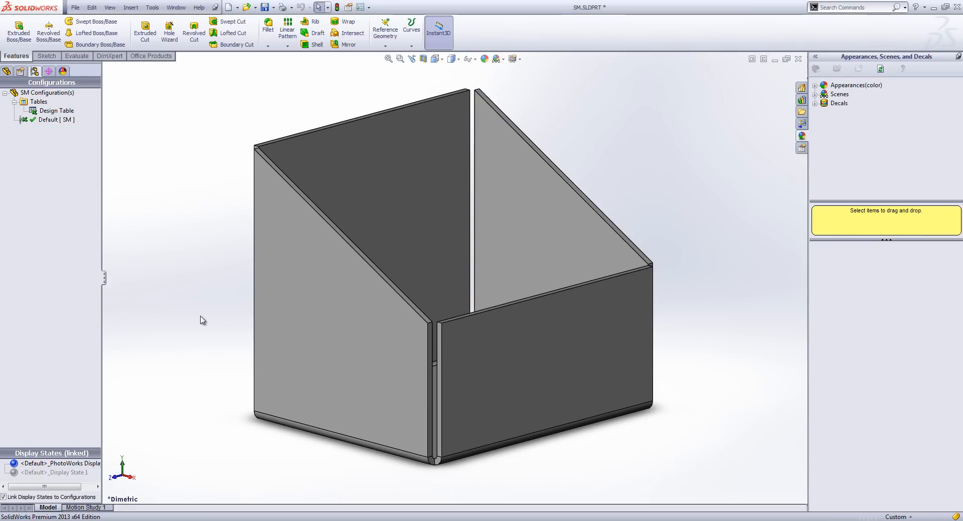
pyautogui.click(58, 114)
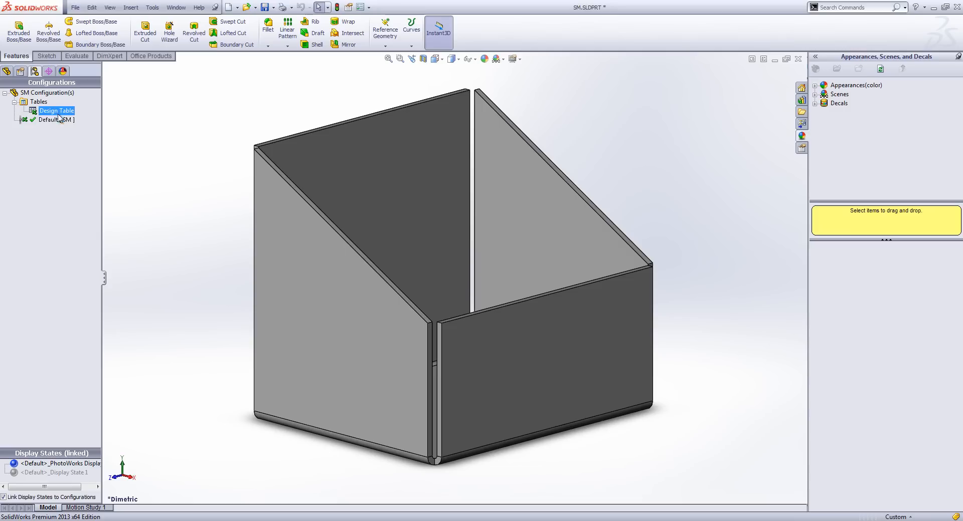
pyautogui.rightClick(58, 115)
pyautogui.click(105, 131)
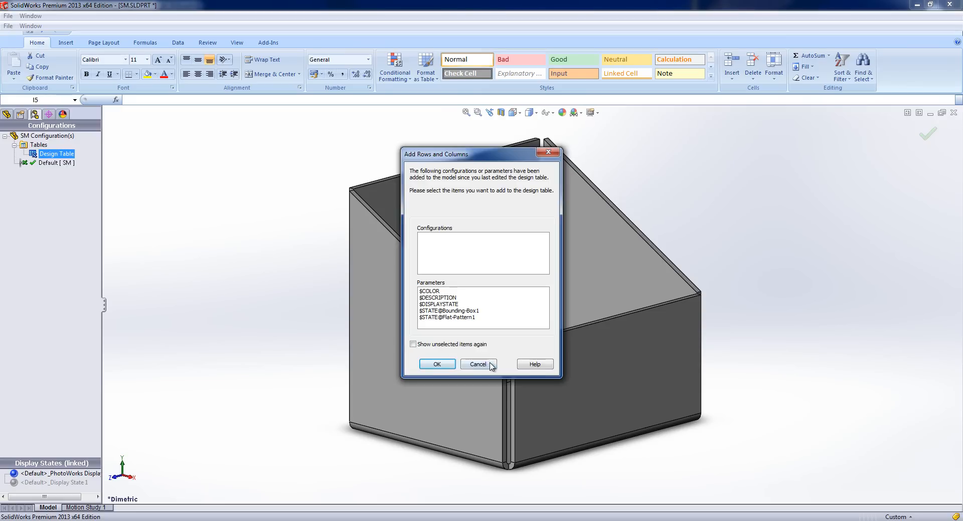
pyautogui.click(489, 365)
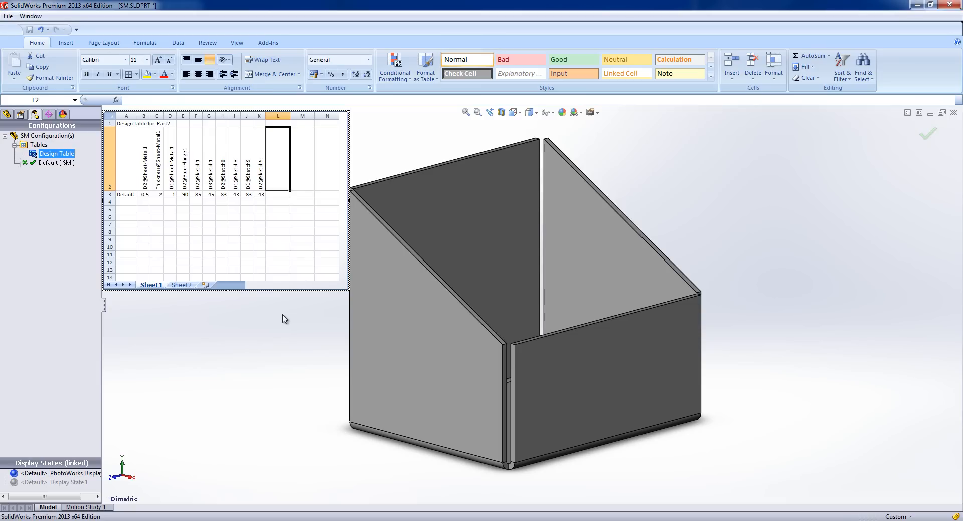
# Review the D2@Sketch8 formula and set Thickness@Sheet-Metal1 to 8 for the Default configuration.
pyautogui.click(221, 194)
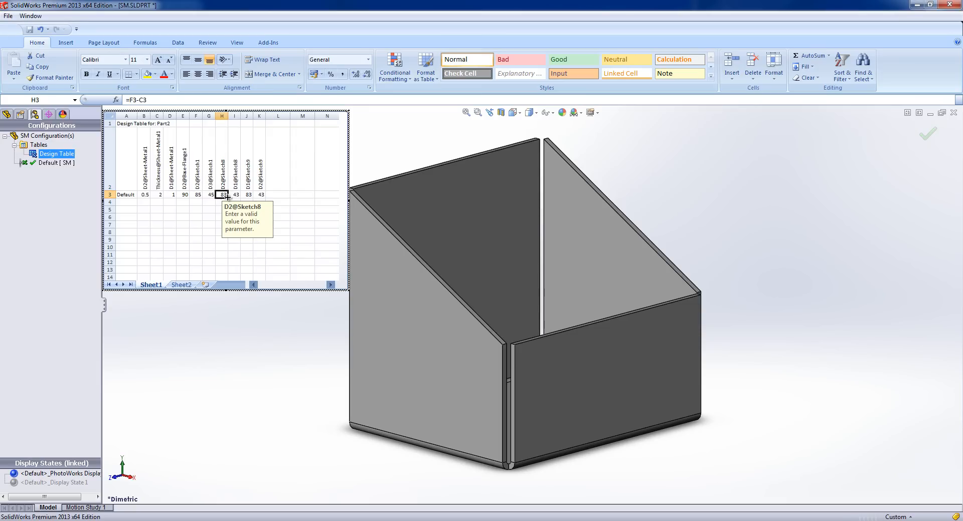
pyautogui.click(221, 202)
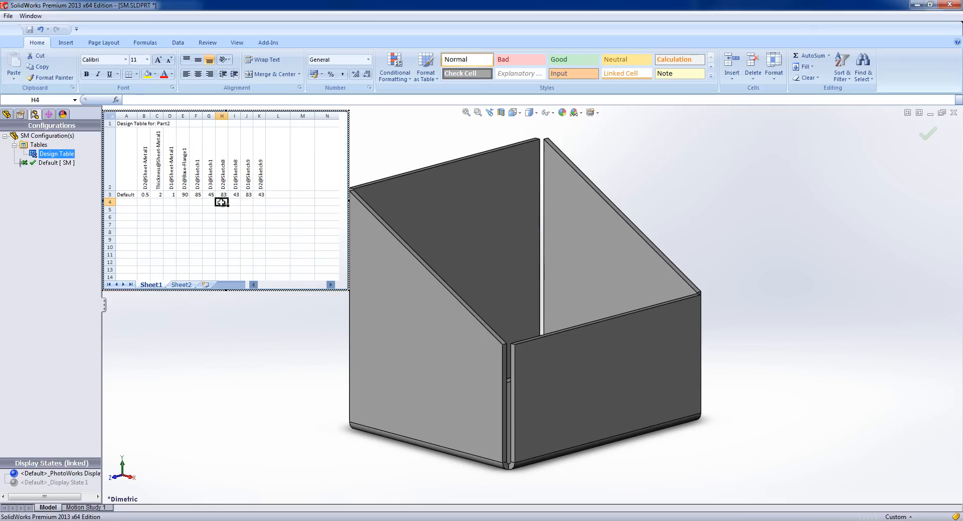
pyautogui.click(158, 195)
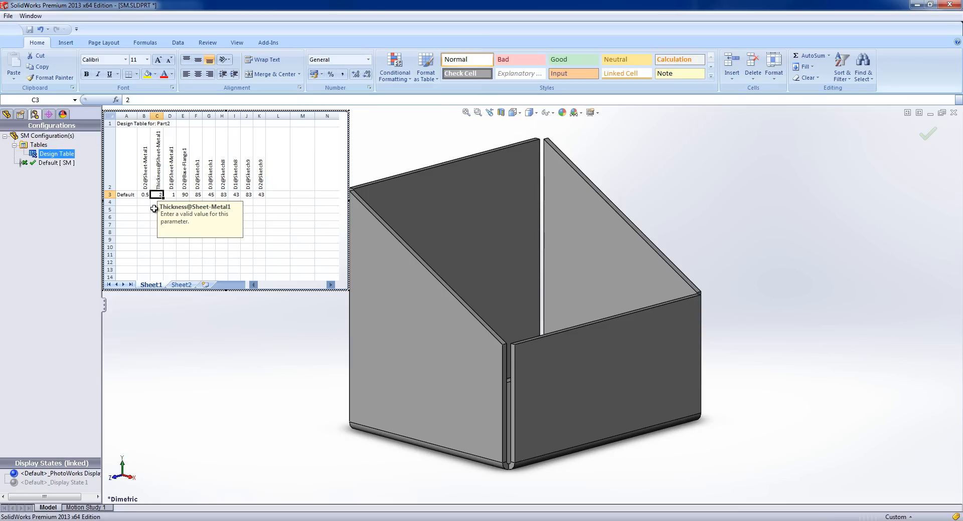
pyautogui.click(154, 209)
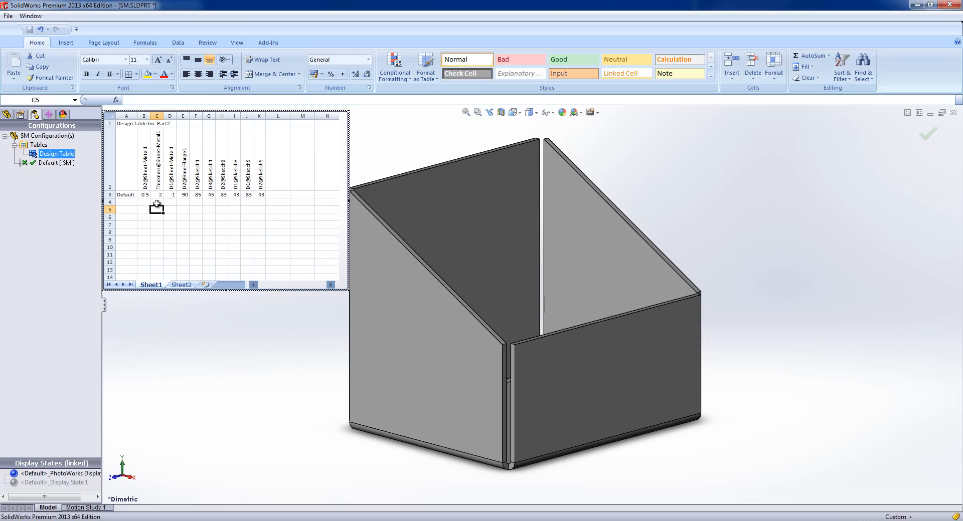
pyautogui.click(157, 195)
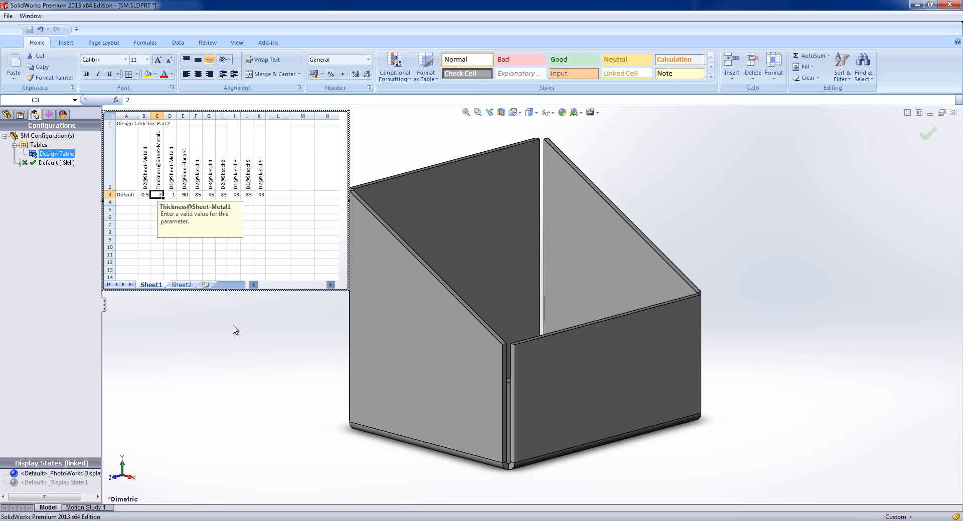
pyautogui.write('8')
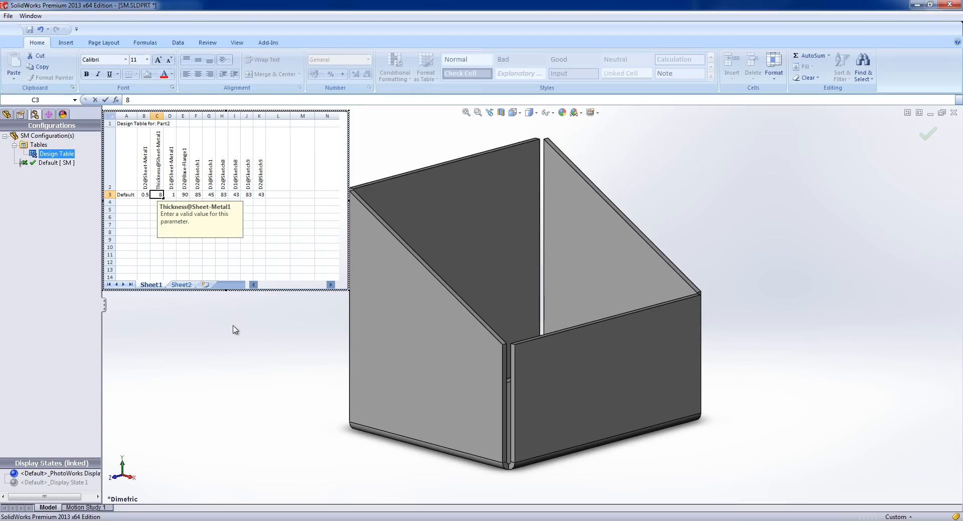
pyautogui.click(276, 247)
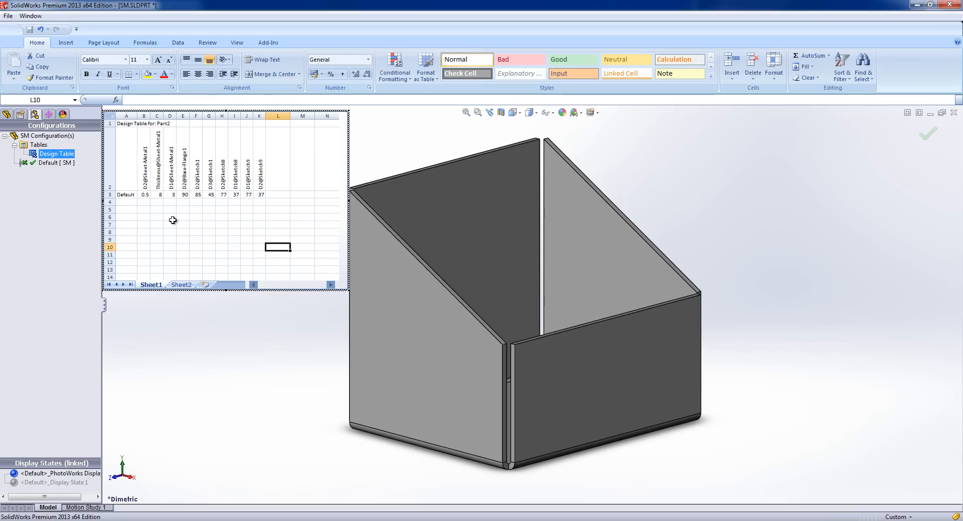
# Examine the VLOOKUP formula of D1@Sheet-Metal1 and its lookup data on Sheet2, and return to Sheet1.
pyautogui.click(171, 195)
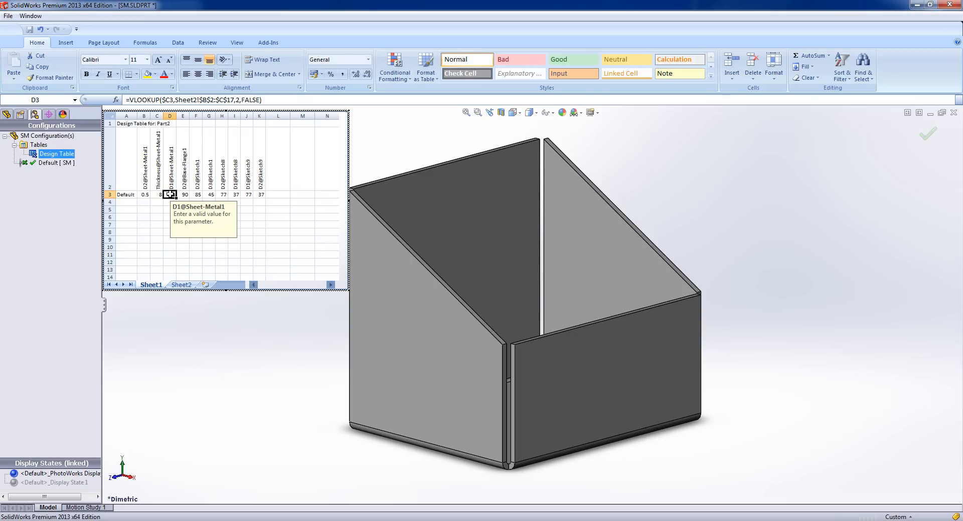
pyautogui.click(181, 284)
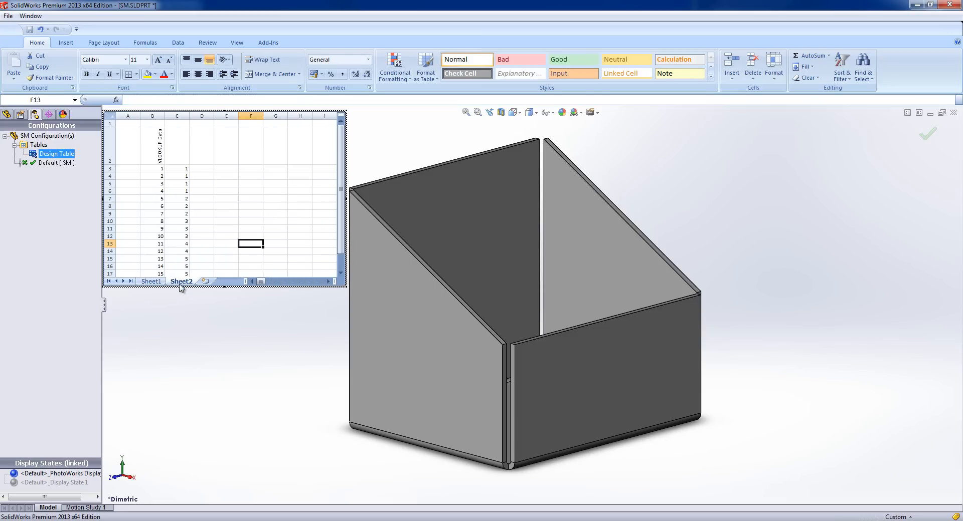
pyautogui.moveTo(340, 198); pyautogui.dragTo(340, 208)
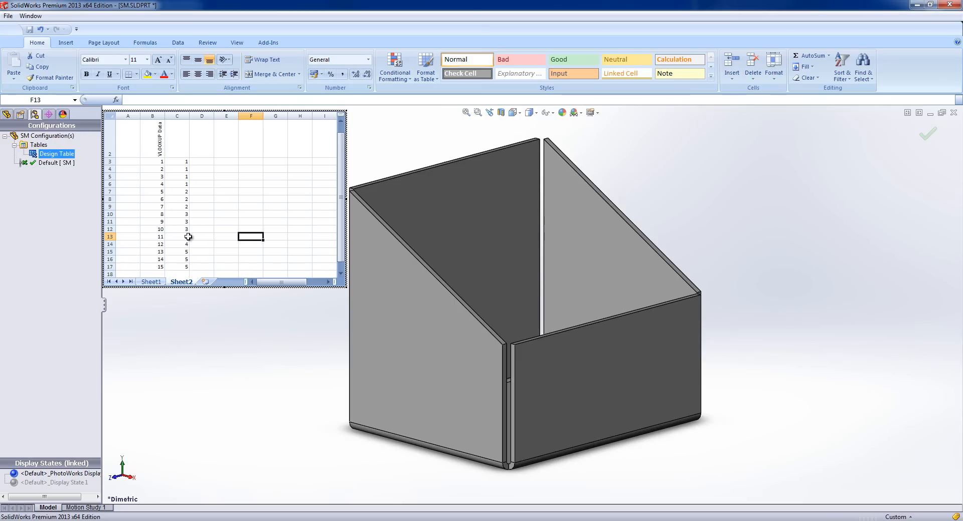
pyautogui.click(149, 282)
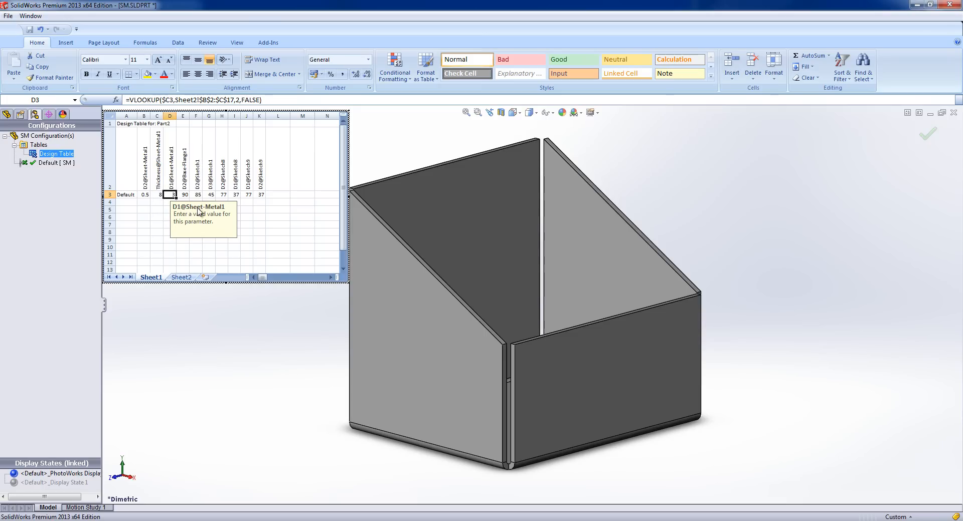
# Close the design table to update the box with the new thickness, and inspect the model in 3D.
pyautogui.click(255, 340)
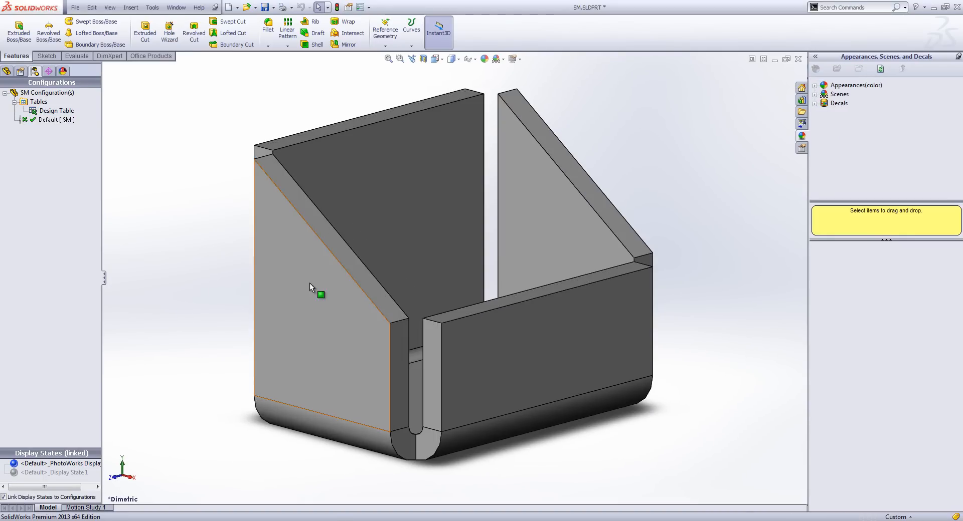
pyautogui.moveTo(196, 222); pyautogui.dragTo(231, 209, button='middle')
pyautogui.hotkey('ctrl', '7')
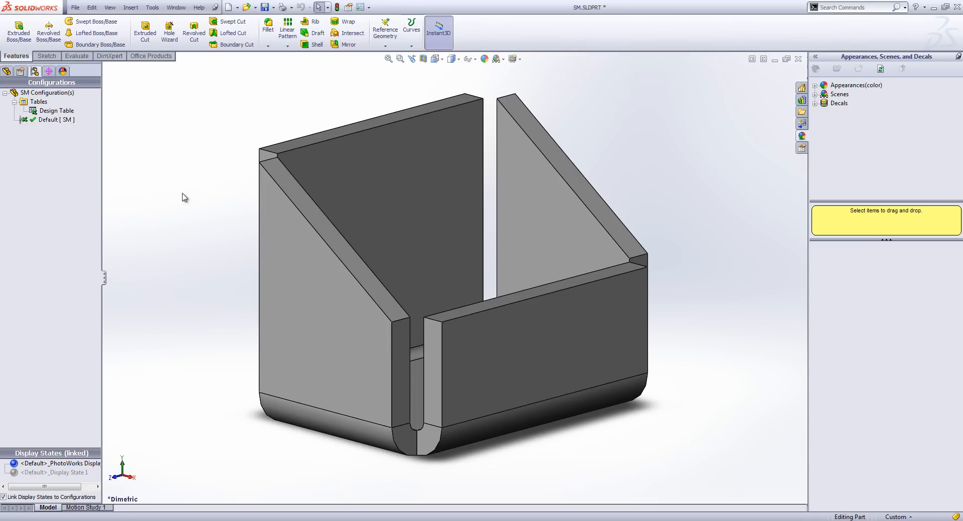
pyautogui.click(62, 113)
pyautogui.rightClick(62, 114)
pyautogui.click(93, 129)
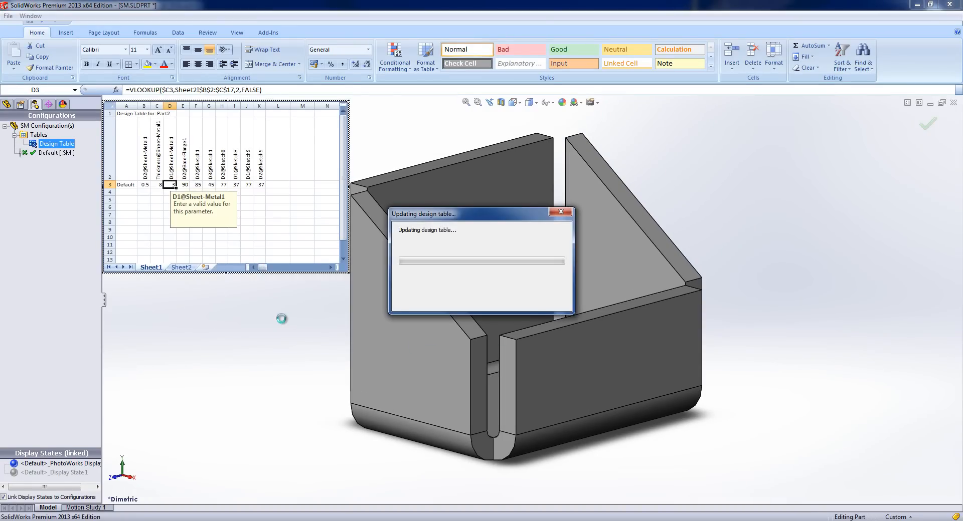
pyautogui.click(494, 372)
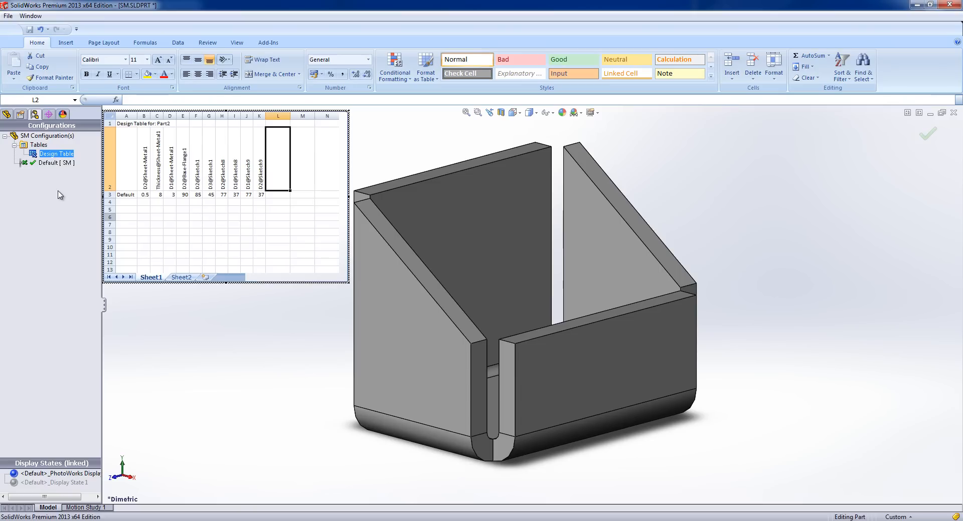
pyautogui.click(187, 366)
# View the box's design table in a separate Excel window without adding parameters, and close that window.
pyautogui.click(49, 114)
pyautogui.rightClick(49, 114)
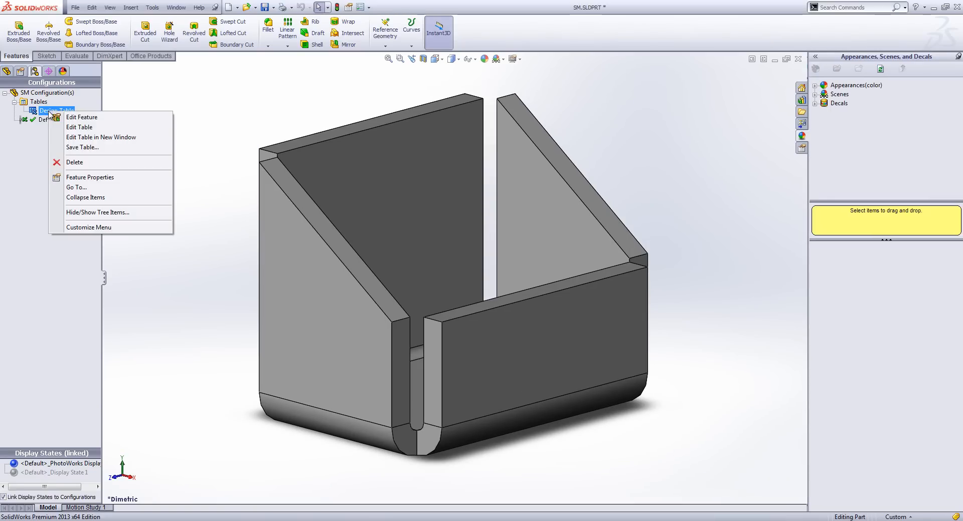
pyautogui.click(84, 138)
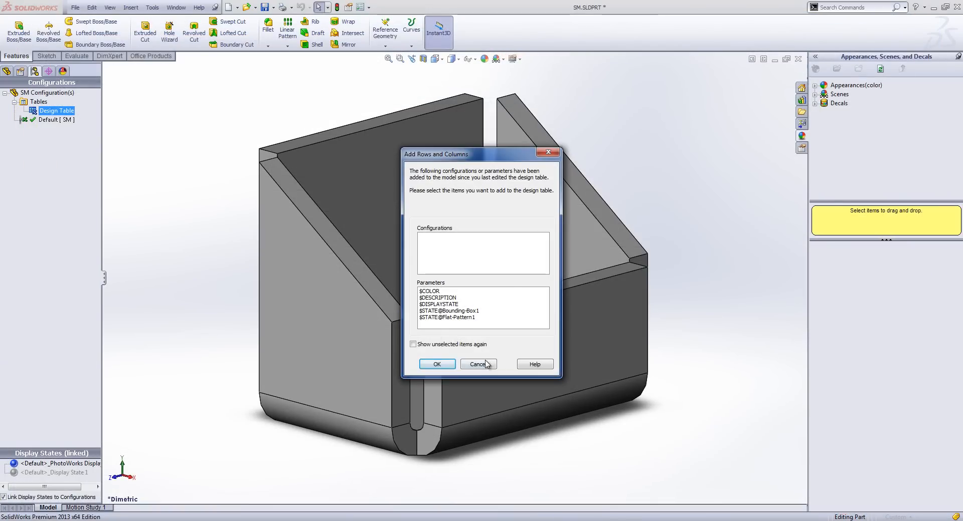
pyautogui.click(478, 364)
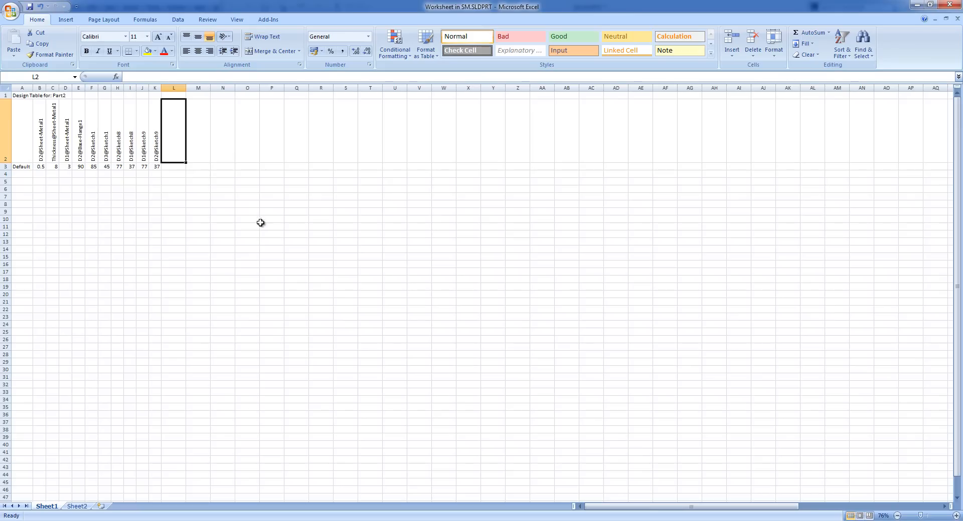
pyautogui.click(943, 10)
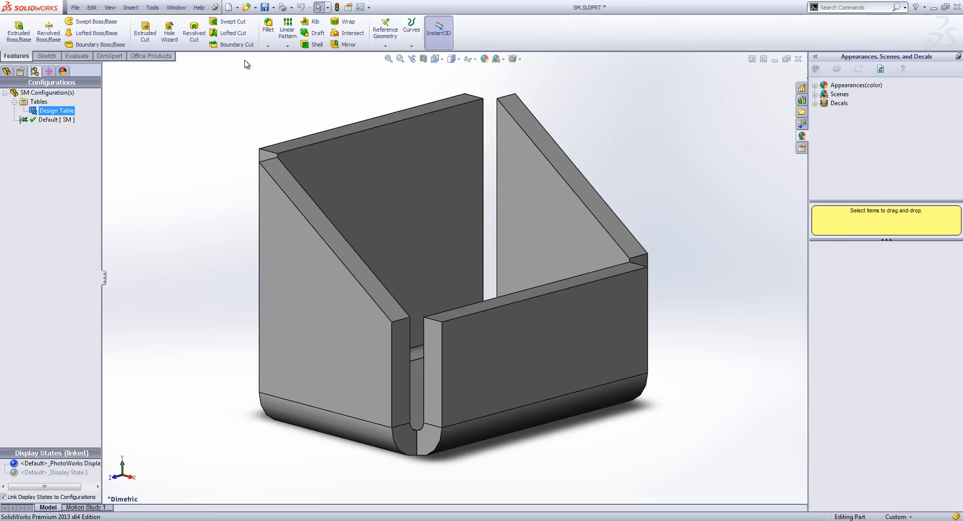
# Switch to the Yellow.SLDPRT part and examine its features and configurations.
pyautogui.hotkey('ctrl', 'Tab')
pyautogui.hotkey('ctrl', 'Tab')
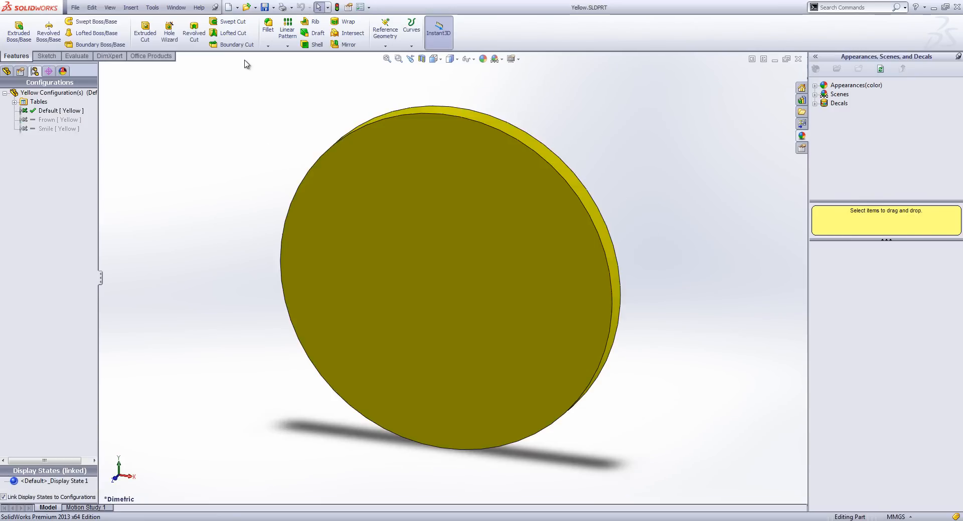
pyautogui.click(31, 132)
pyautogui.click(7, 71)
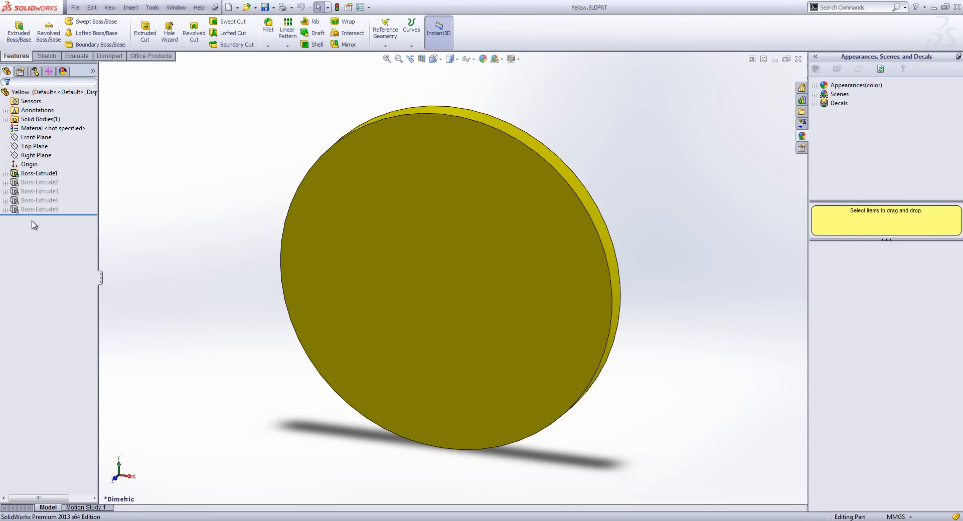
pyautogui.click(40, 71)
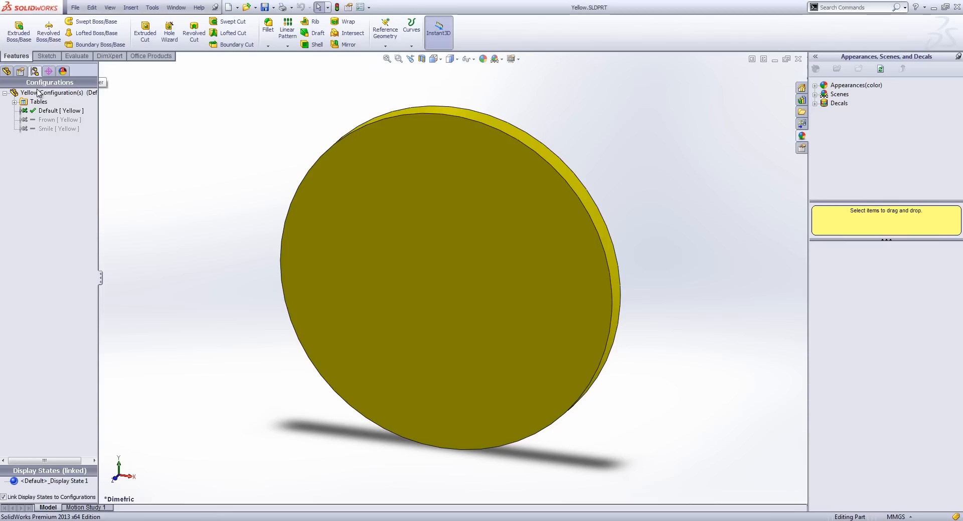
# Edit the Yellow part's design table, setting $DESCRIPTION to Smile and Frown for the configurations of the same names.
pyautogui.click(14, 102)
pyautogui.rightClick(43, 111)
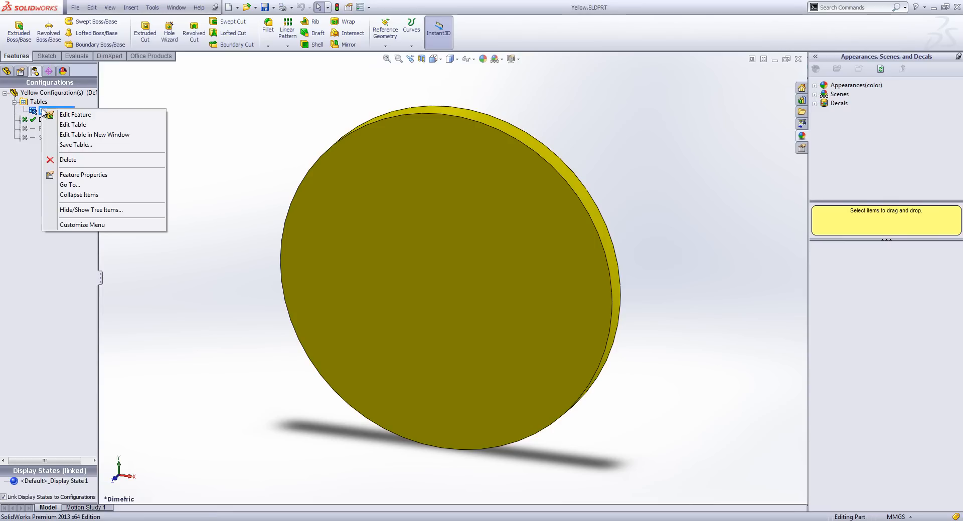
pyautogui.click(71, 125)
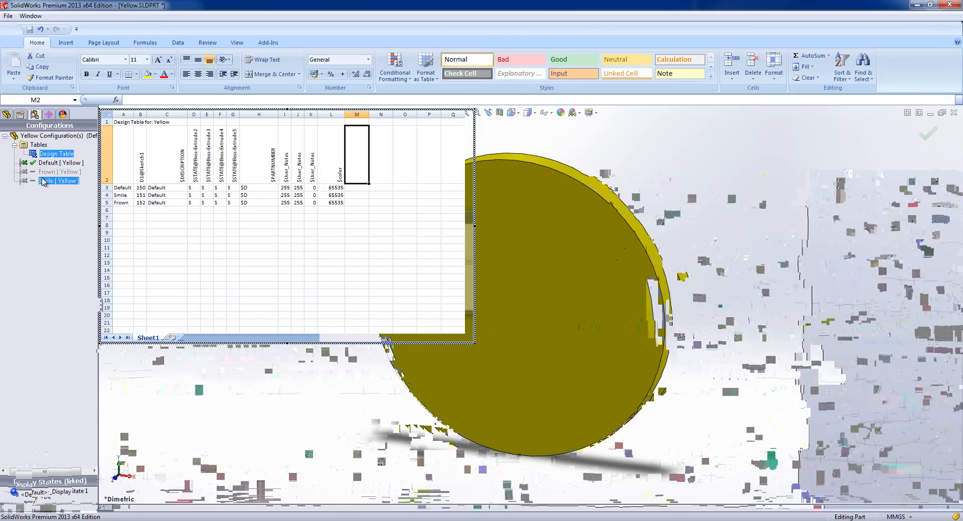
pyautogui.click(178, 196)
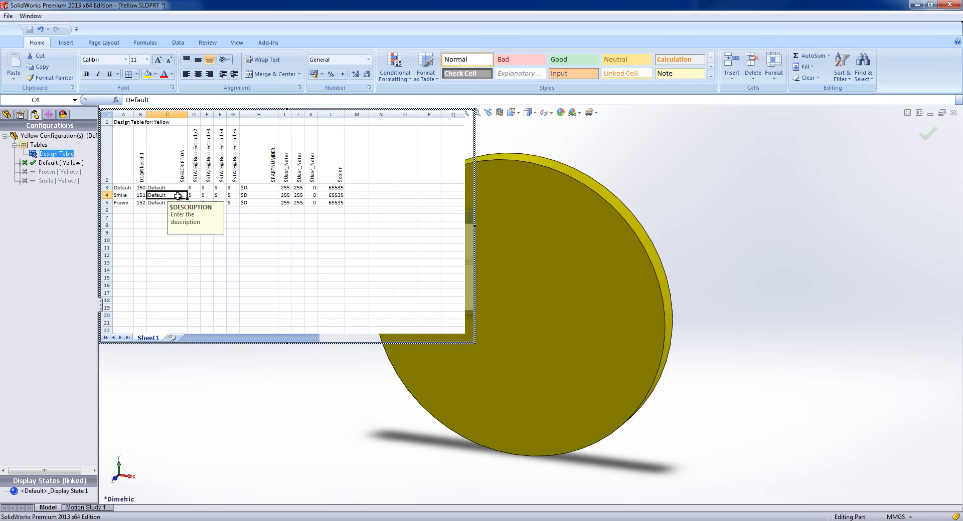
pyautogui.write('Smile')
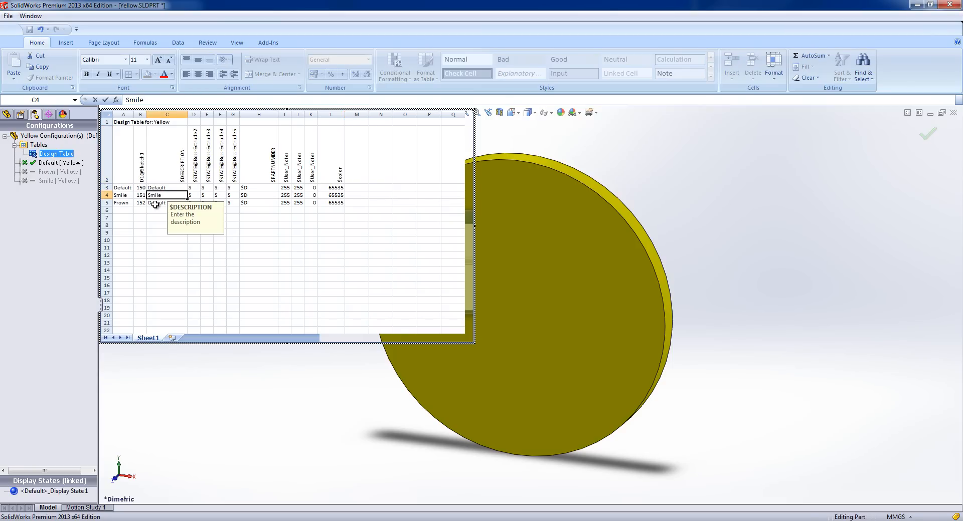
pyautogui.click(157, 204)
pyautogui.write('Frown')
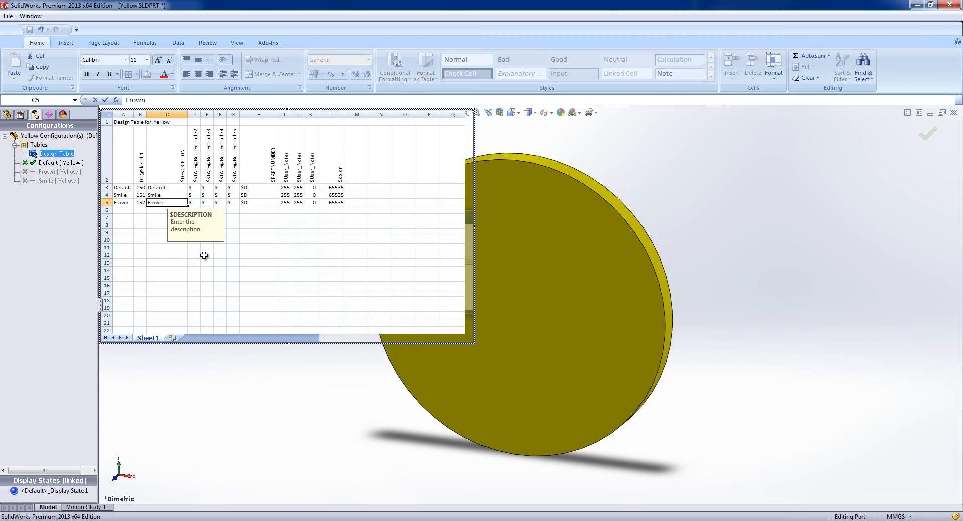
pyautogui.click(259, 255)
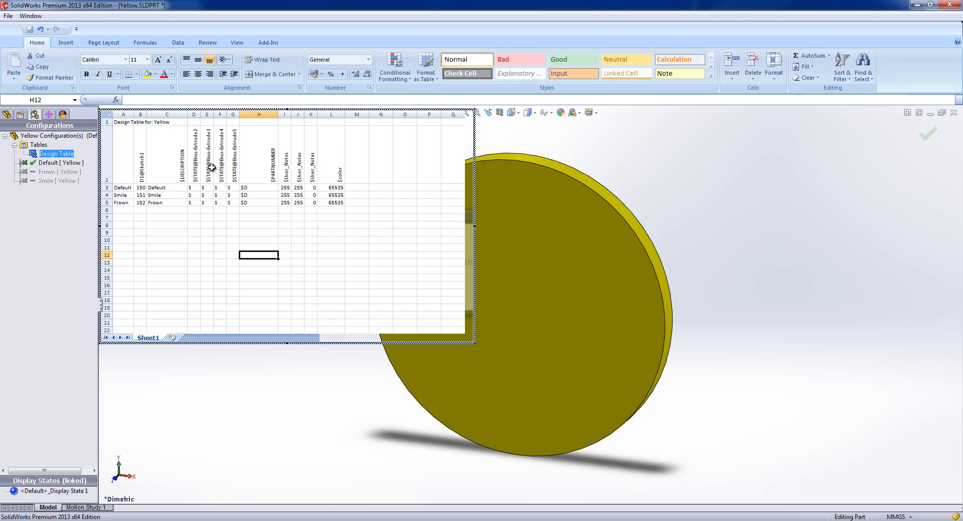
# Set $PARTNUMBER to $CONFIGURATION for the Smile and Frown configurations.
pyautogui.click(265, 187)
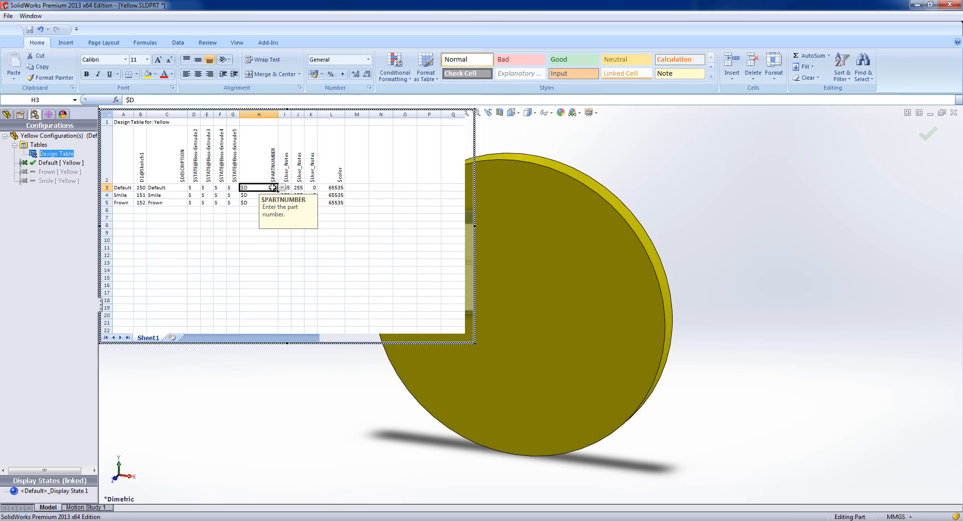
pyautogui.click(282, 188)
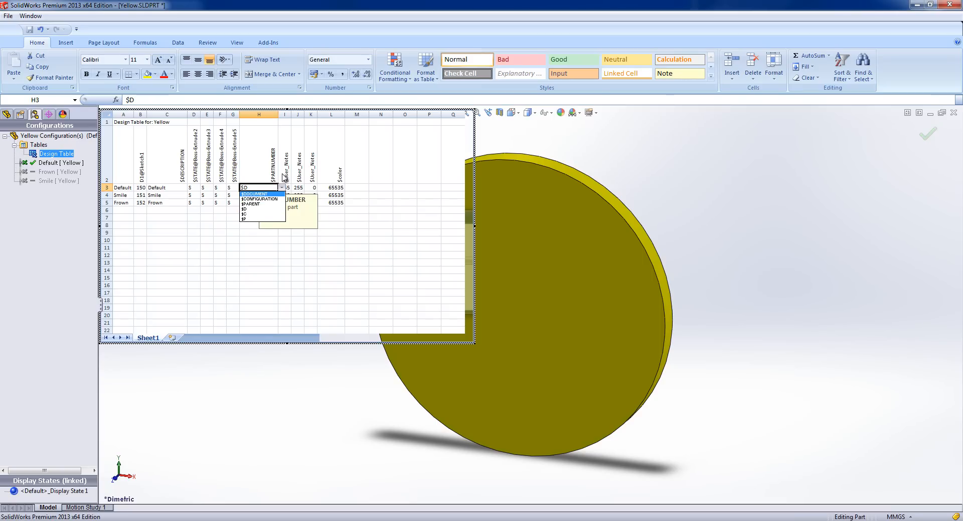
pyautogui.click(261, 159)
pyautogui.click(251, 202)
pyautogui.click(251, 196)
pyautogui.click(280, 196)
pyautogui.click(277, 206)
pyautogui.click(256, 203)
pyautogui.click(282, 203)
pyautogui.click(263, 218)
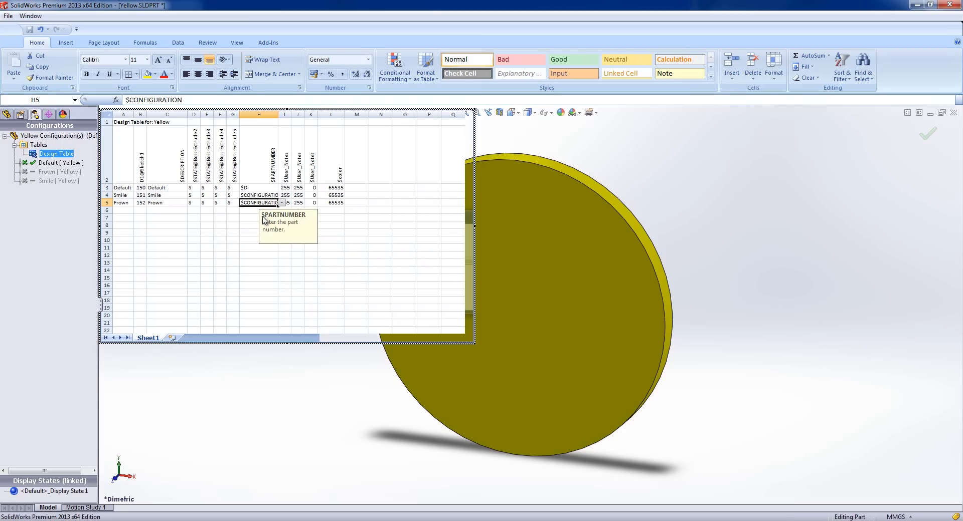
# Examine the $User_Notes colour component columns and the $color formula in the Default row.
pyautogui.click(255, 225)
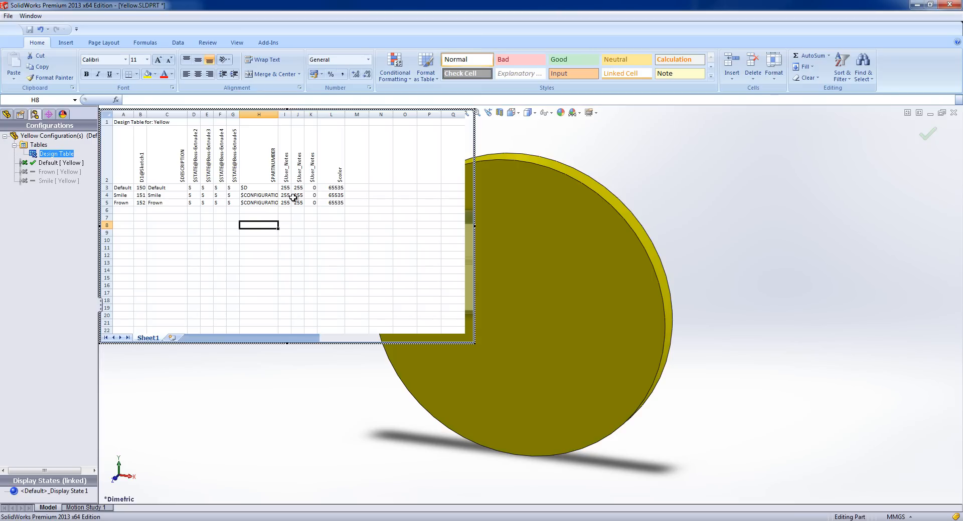
pyautogui.click(339, 154)
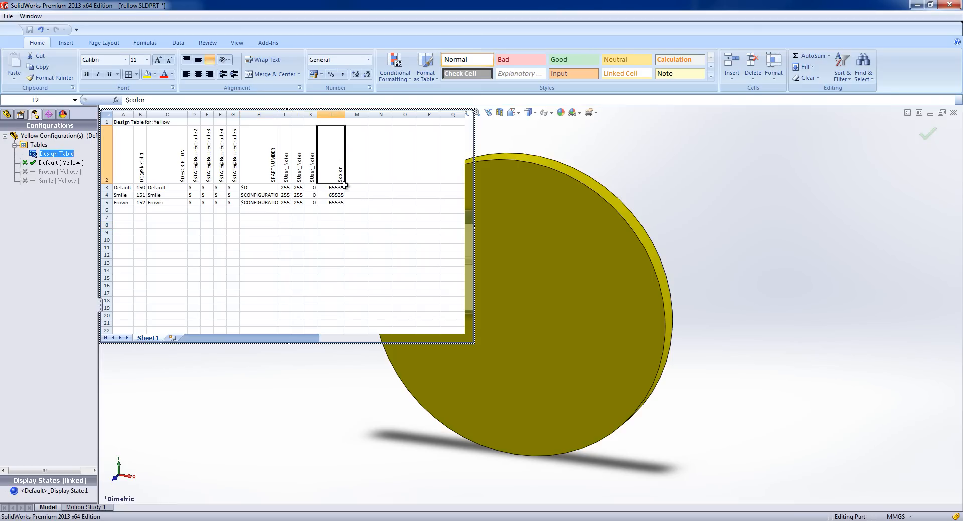
pyautogui.click(329, 218)
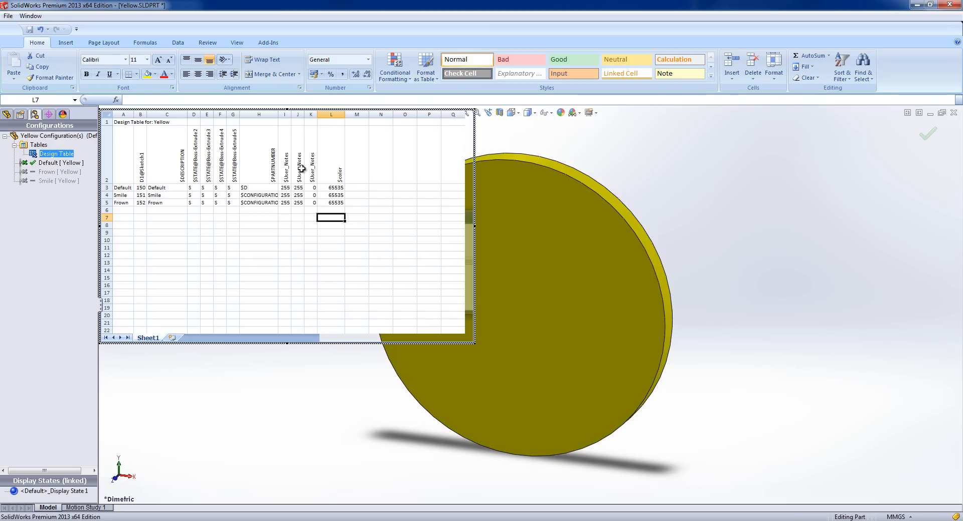
pyautogui.click(332, 186)
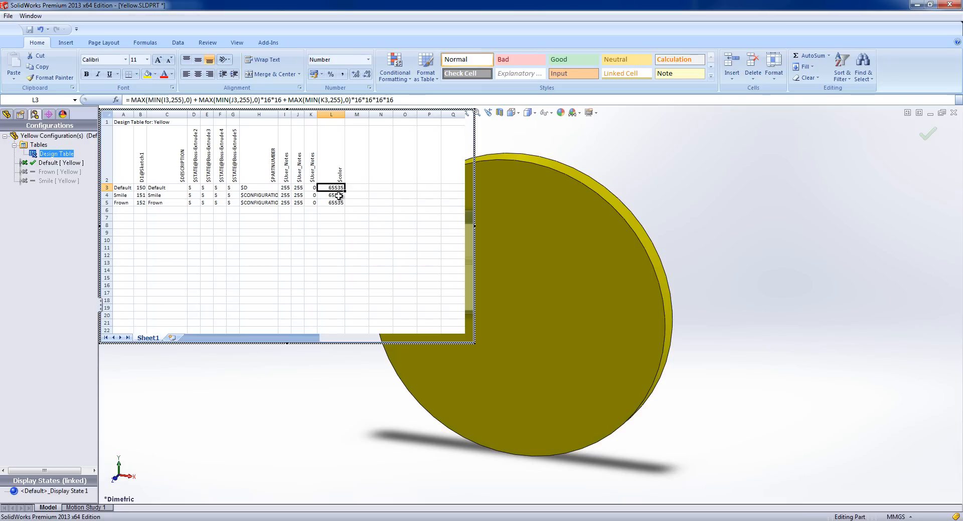
pyautogui.moveTo(289, 191); pyautogui.dragTo(339, 193)
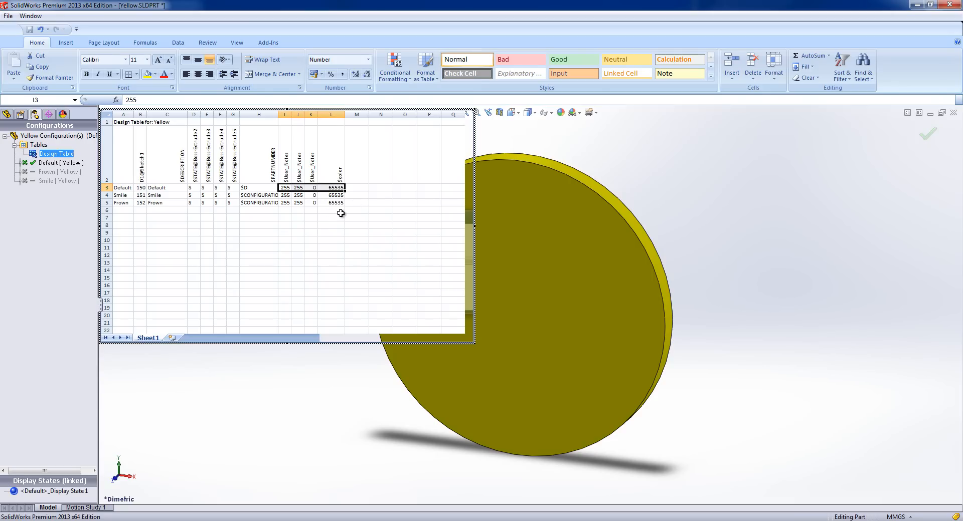
# Check the state options for $STATE@Boss-Extrude2 in the Default row and try to enter an arbitrary word there, cancelling the entry.
pyautogui.click(196, 188)
pyautogui.click(205, 189)
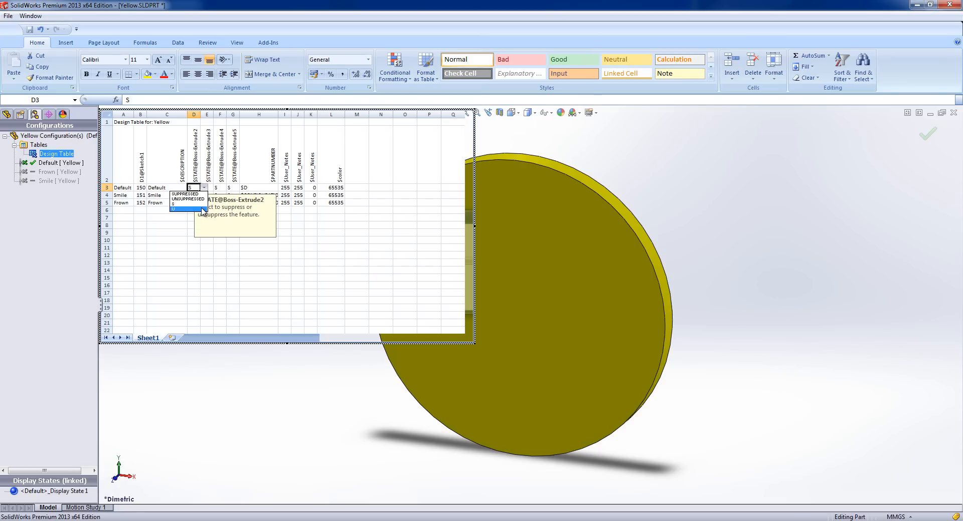
pyautogui.click(203, 250)
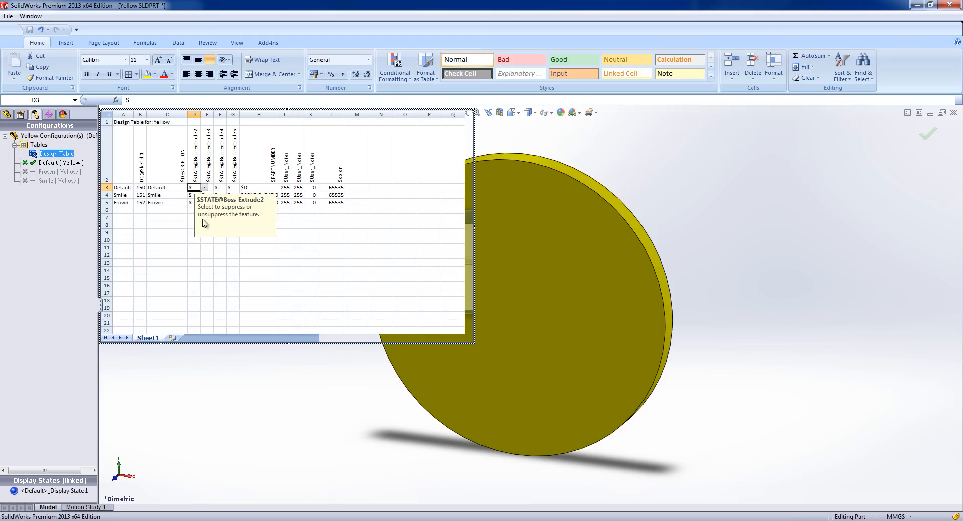
pyautogui.doubleClick(193, 188)
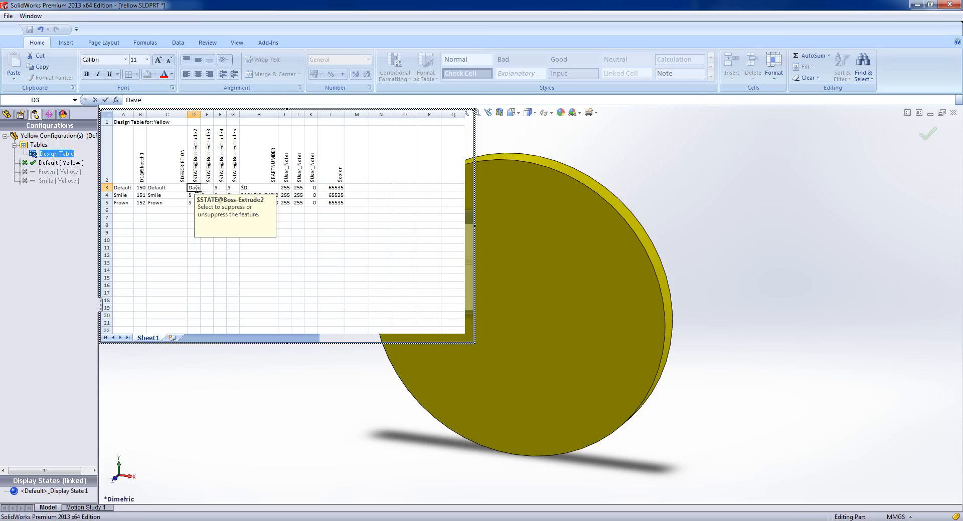
pyautogui.click(252, 276)
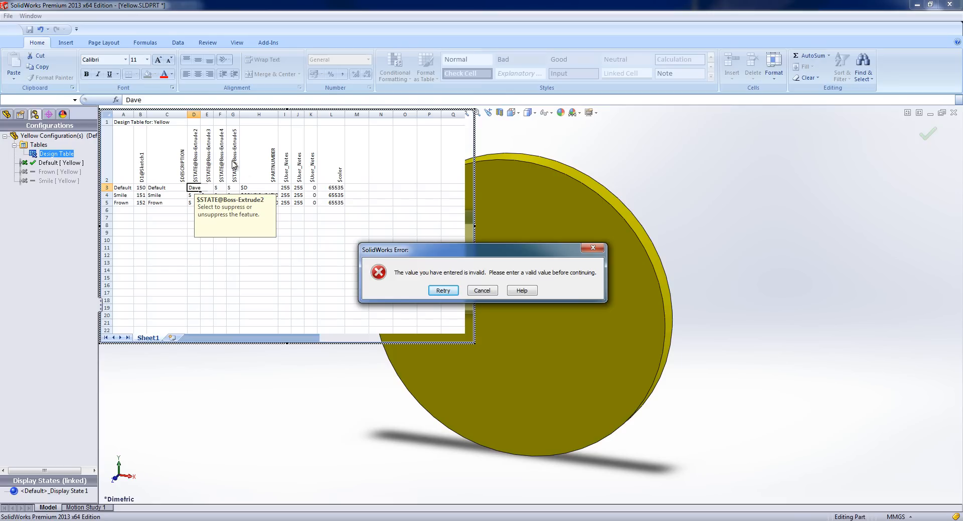
pyautogui.click(482, 291)
pyautogui.click(258, 255)
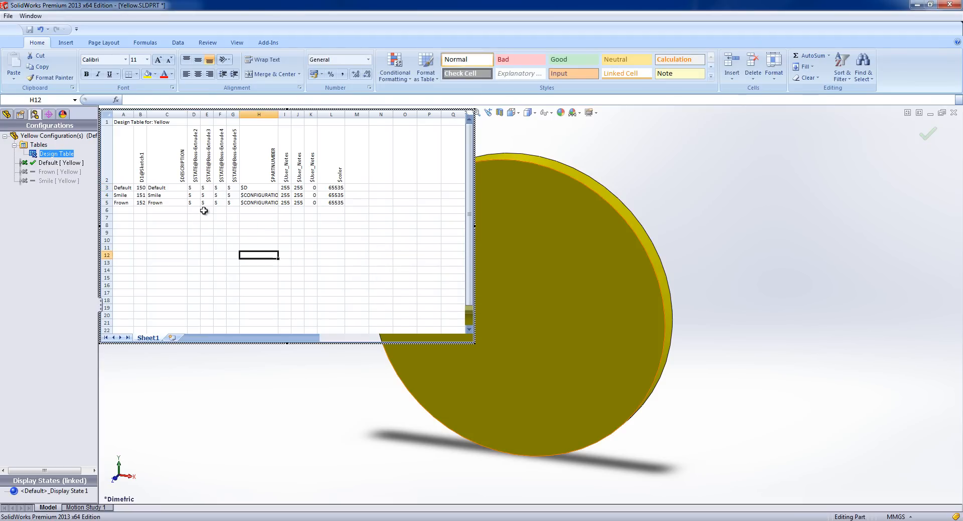
# Set $STATE@Boss-Extrude3 and $STATE@Boss-Extrude4 to U for the Smile configuration.
pyautogui.click(207, 194)
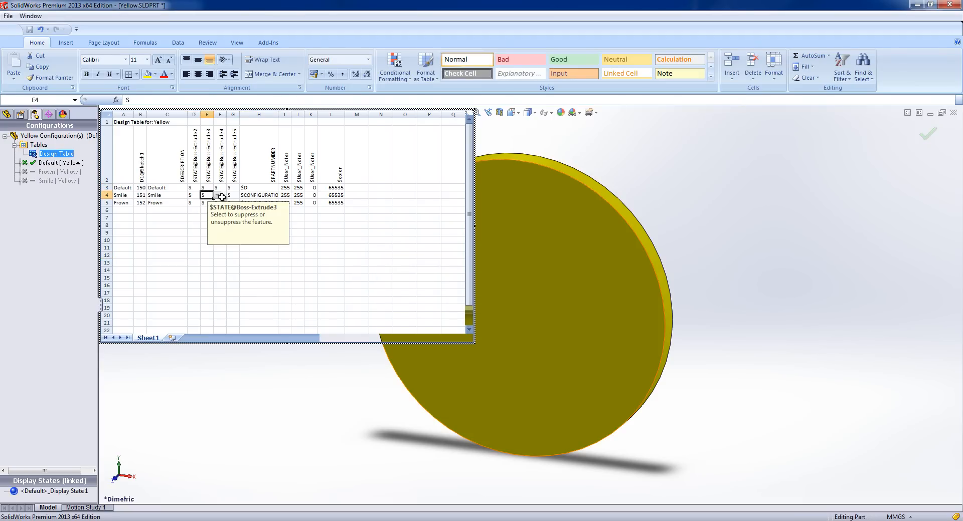
pyautogui.click(217, 195)
pyautogui.click(215, 213)
pyautogui.click(225, 195)
pyautogui.click(230, 195)
pyautogui.click(221, 213)
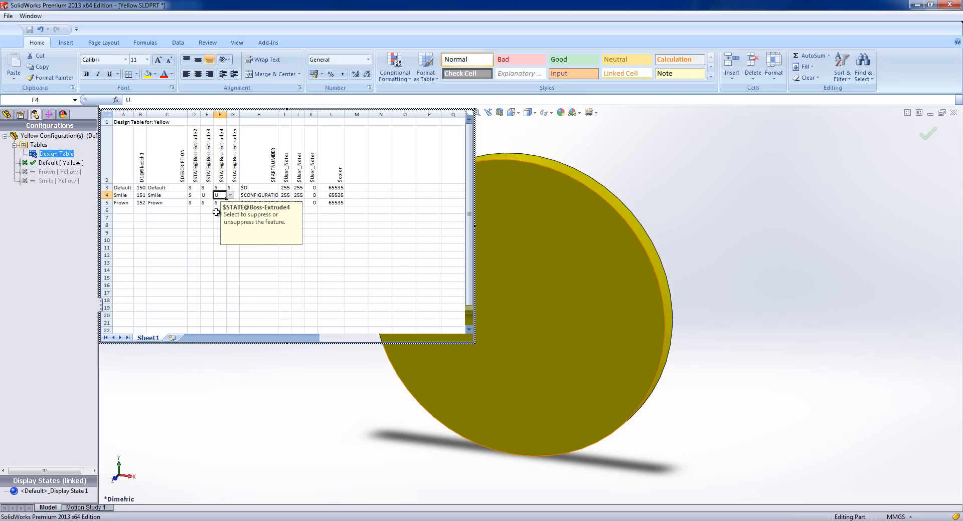
# Set $STATE@Boss-Extrude2 and $STATE@Boss-Extrude5 to U for the Frown configuration.
pyautogui.click(191, 202)
pyautogui.click(203, 203)
pyautogui.click(202, 220)
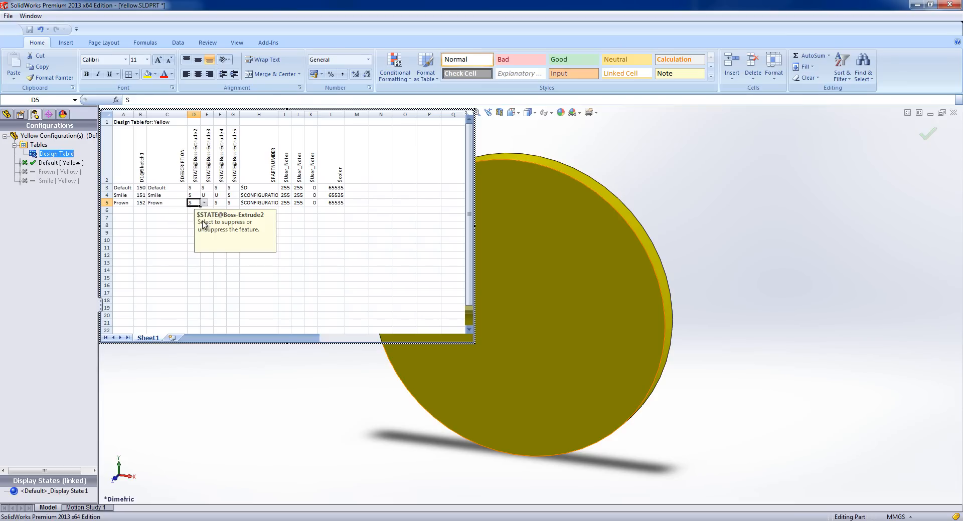
pyautogui.click(203, 203)
pyautogui.click(205, 224)
pyautogui.click(232, 203)
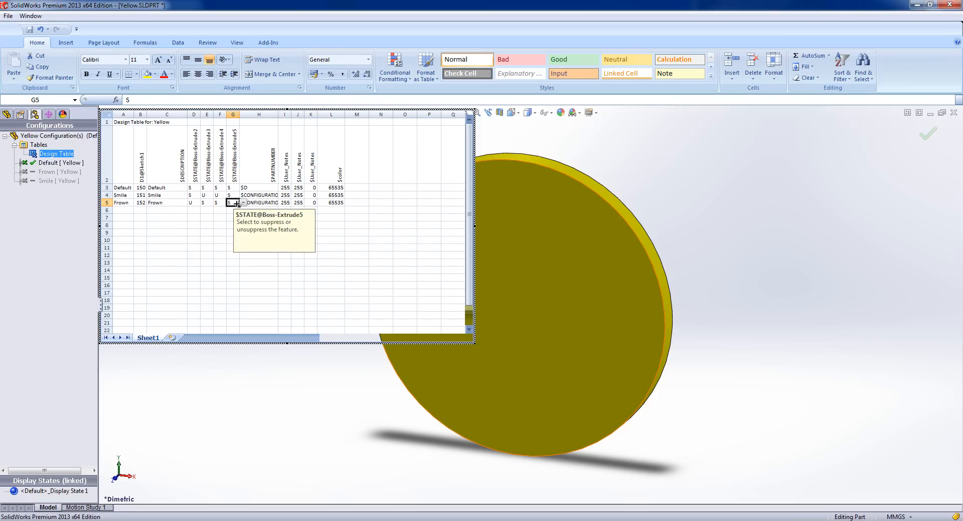
pyautogui.click(242, 202)
pyautogui.click(221, 224)
pyautogui.click(207, 225)
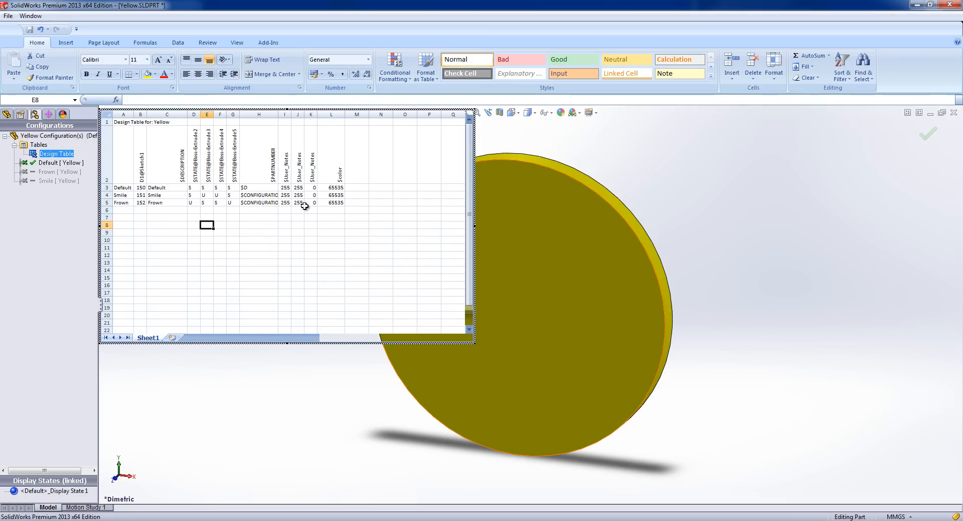
# Set the Frown configuration's three $User_Notes colour components to 0, 0 and 255.
pyautogui.click(284, 202)
pyautogui.write('0')
pyautogui.press('Tab')
pyautogui.write('0')
pyautogui.press('Tab')
pyautogui.write('2')
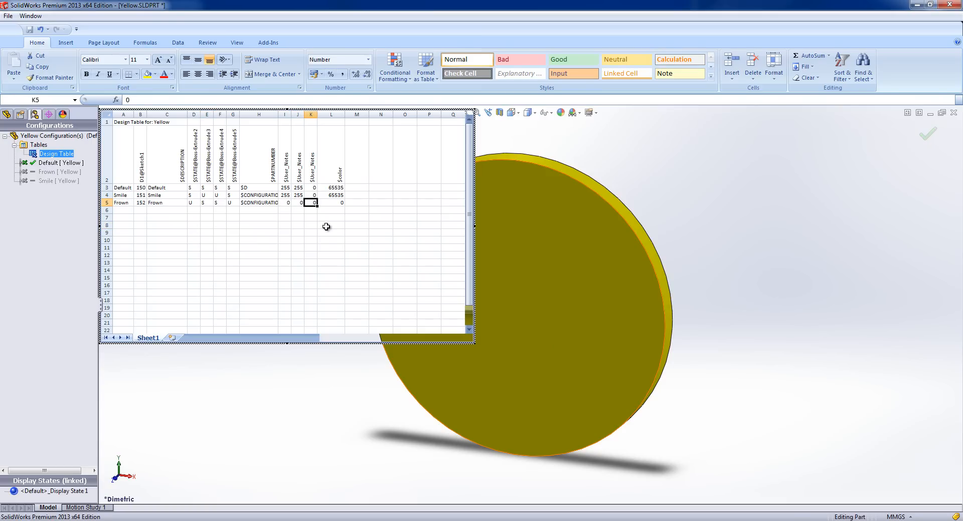
pyautogui.write('55')
pyautogui.press('Return')
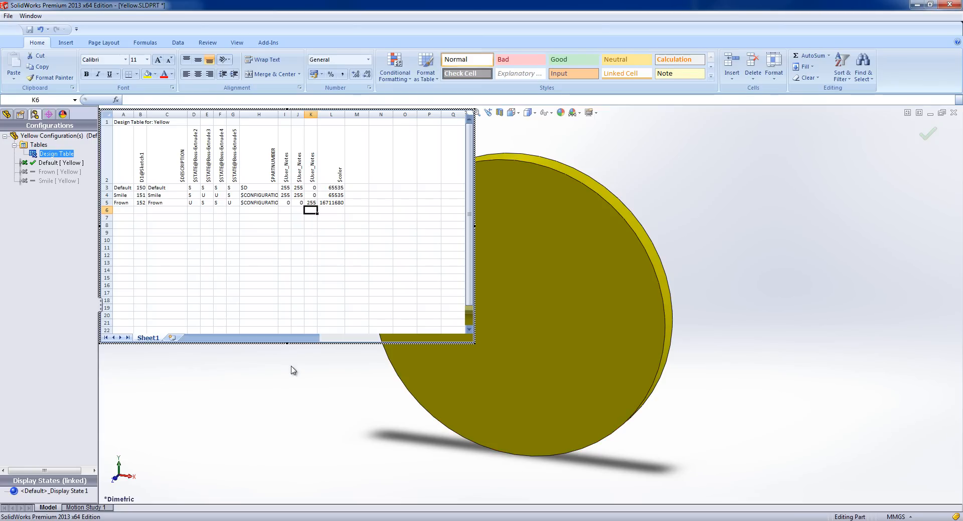
# Close the design table and activate the Smile configuration followed by the Frown configuration.
pyautogui.click(269, 378)
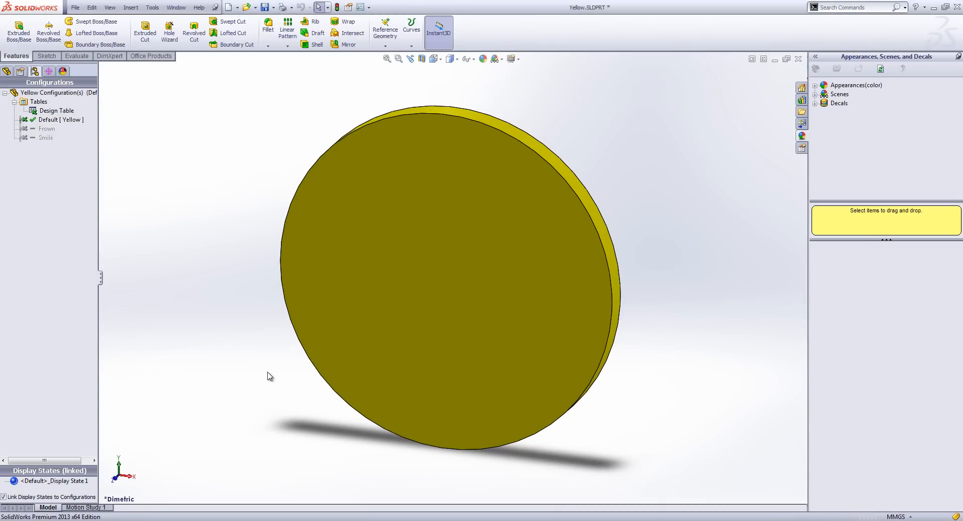
pyautogui.click(43, 128)
pyautogui.doubleClick(45, 138)
pyautogui.doubleClick(46, 129)
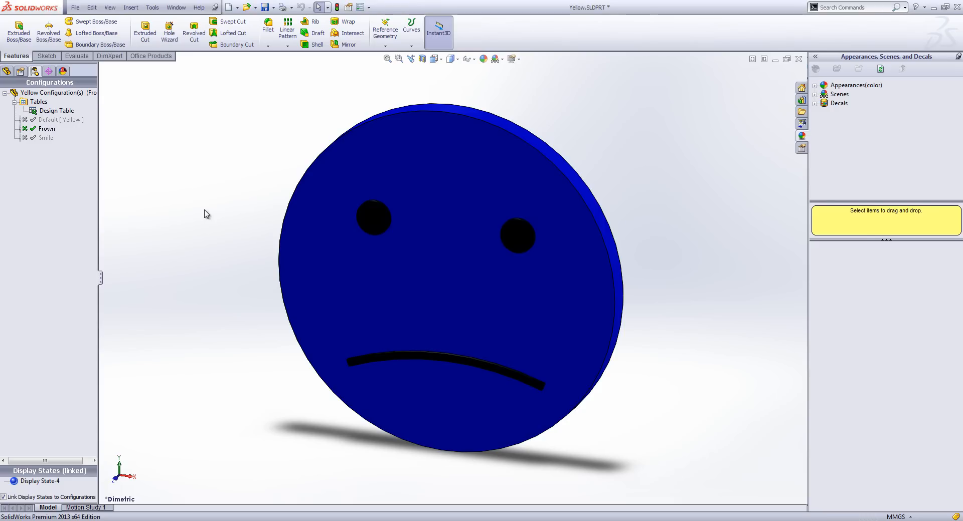
# Switch to the Gearbox.SLDASM assembly and turn the lower spur gear to check its motion.
pyautogui.hotkey('ctrl', 'Tab')
pyautogui.hotkey('ctrl', 'Tab')
pyautogui.hotkey('ctrl', 'Tab')
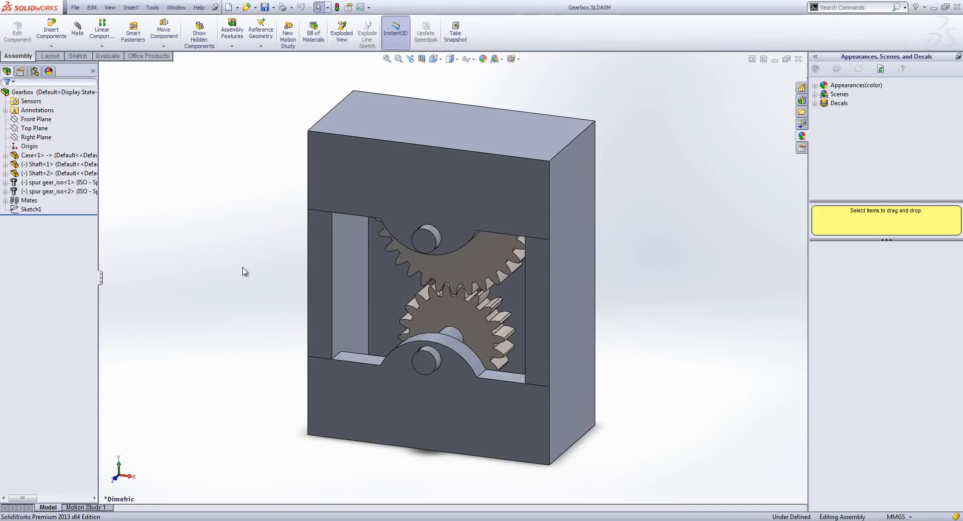
pyautogui.click(399, 333)
pyautogui.moveTo(400, 333)
pyautogui.mouseDown()
pyautogui.moveTo(416, 324)
pyautogui.moveTo(426, 351)
pyautogui.moveTo(415, 344)
pyautogui.moveTo(420, 321)
pyautogui.moveTo(501, 370)
pyautogui.mouseUp()
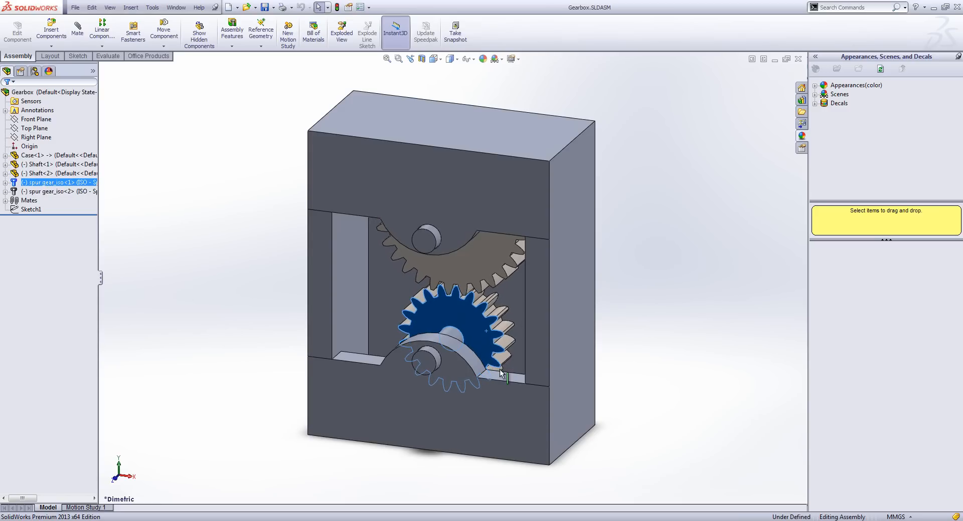
# Open the Gearbox design table in a separate Excel window without adding the $PARTNUMBER parameter.
pyautogui.click(36, 71)
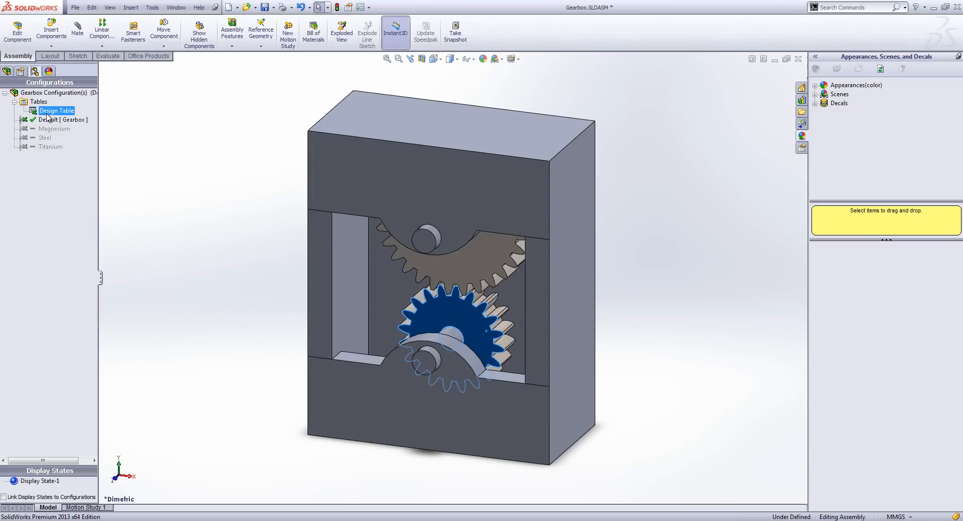
pyautogui.rightClick(47, 111)
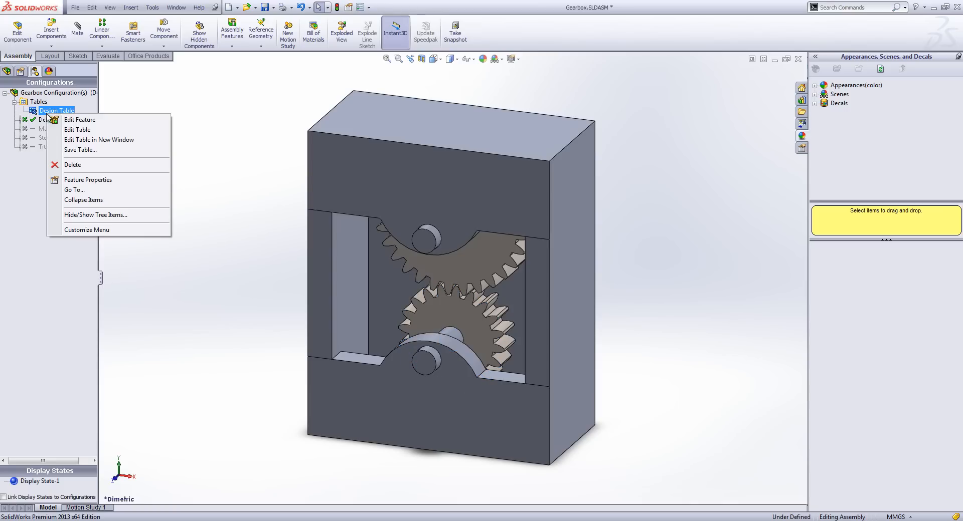
pyautogui.click(81, 139)
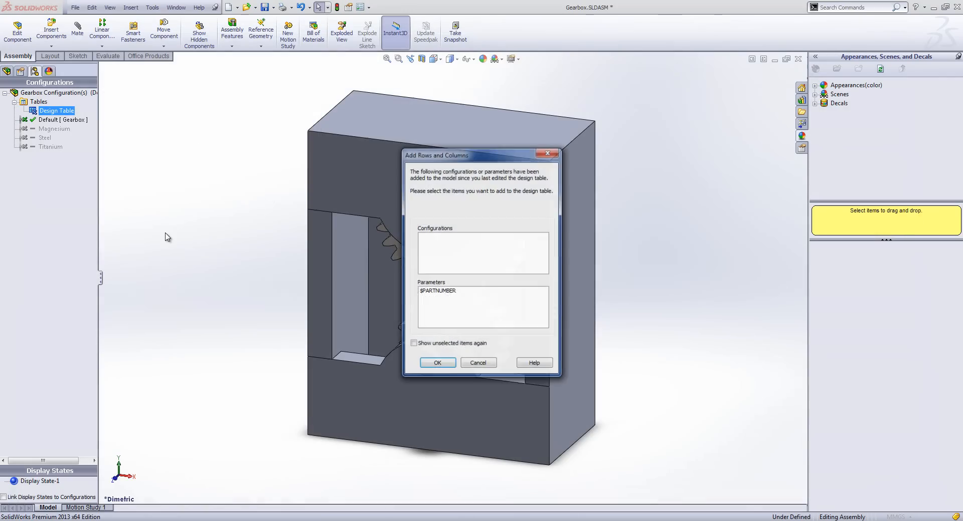
pyautogui.click(466, 364)
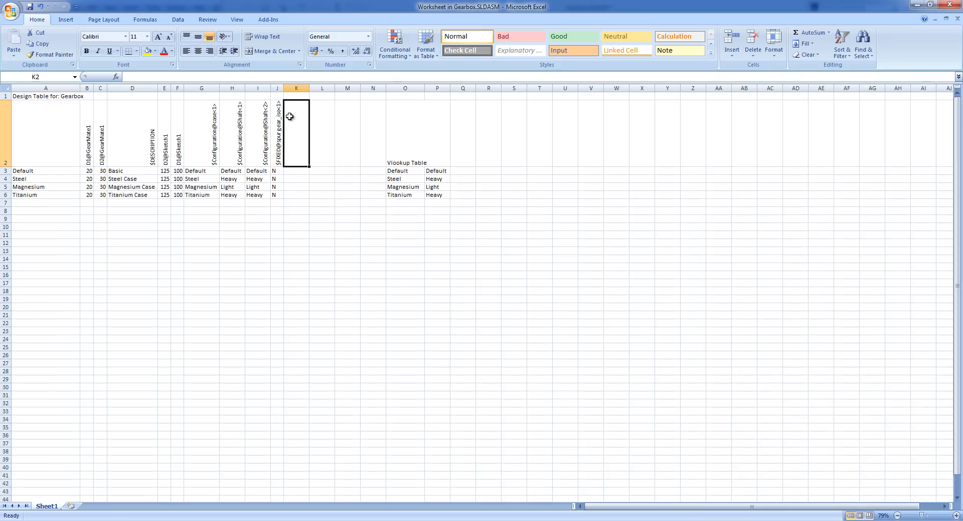
# Try to enter an arbitrary word as the Default configuration's $FIXED@spur gear_iso<1> value and cancel the entry.
pyautogui.click(278, 172)
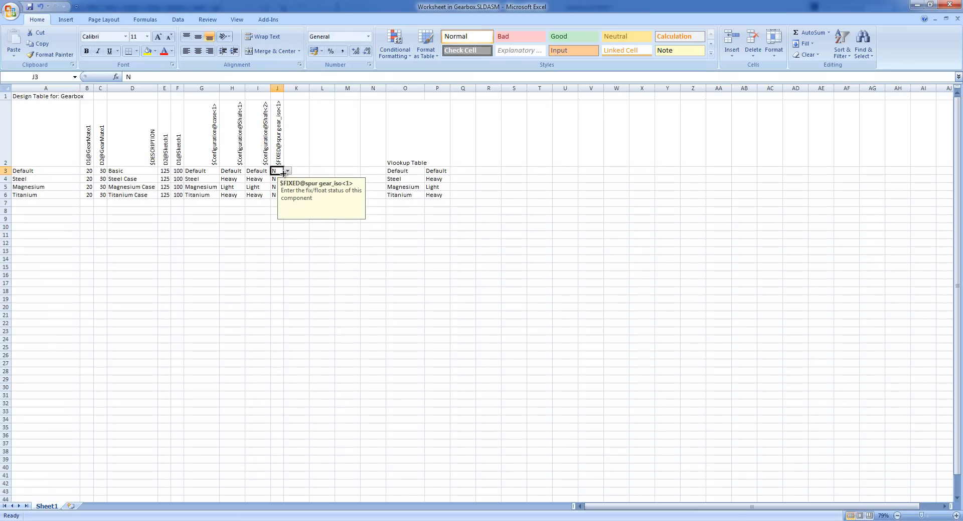
pyautogui.doubleClick(281, 172)
pyautogui.write('Dave')
pyautogui.press('Return')
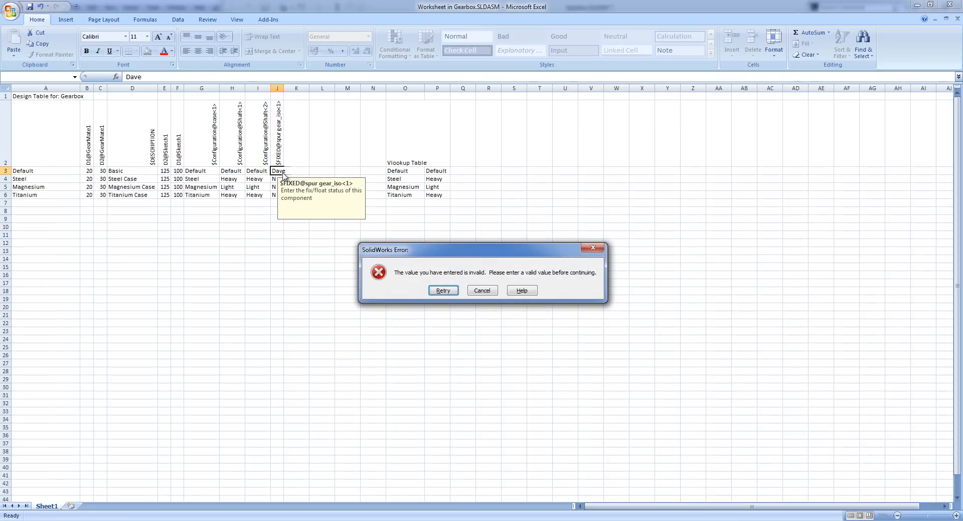
pyautogui.click(484, 295)
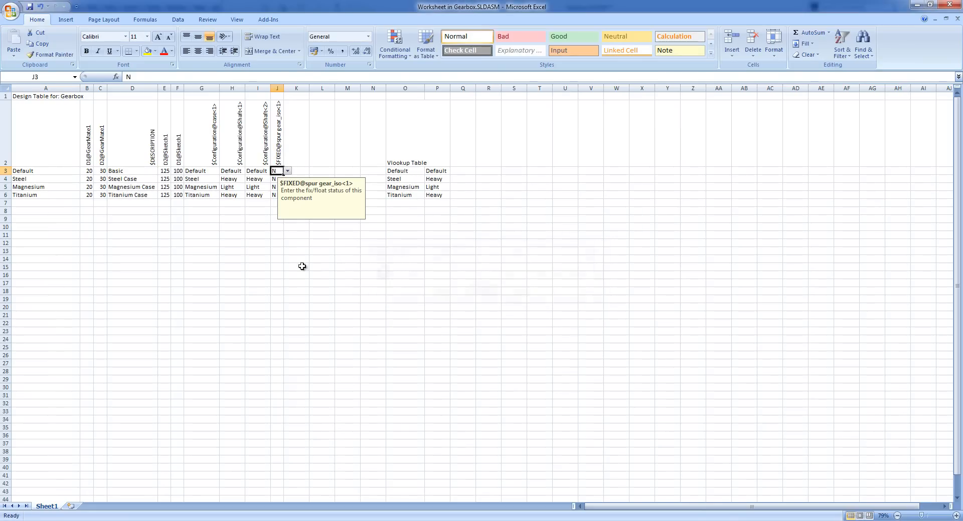
# Examine the configuration choices available for Case<1> in the Default row, leaving the value as is.
pyautogui.click(211, 179)
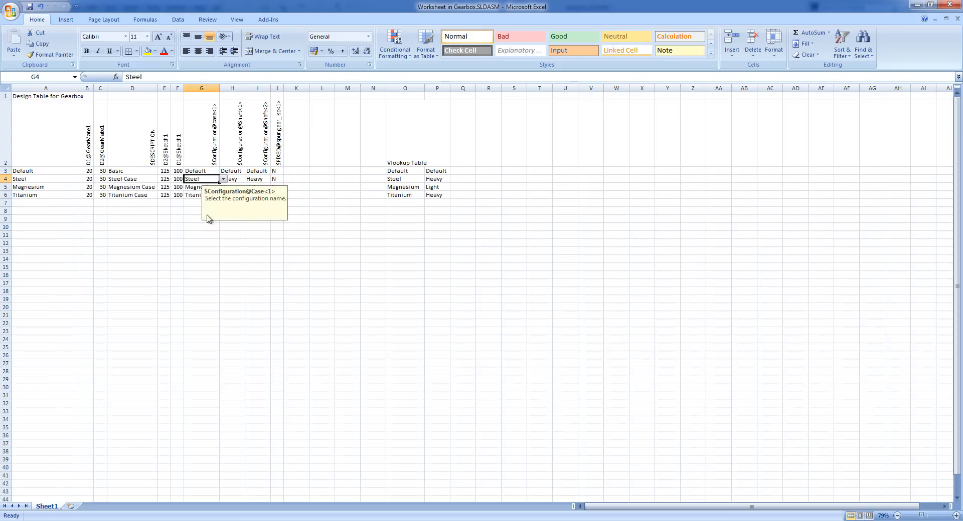
pyautogui.click(178, 219)
pyautogui.click(206, 171)
pyautogui.click(223, 171)
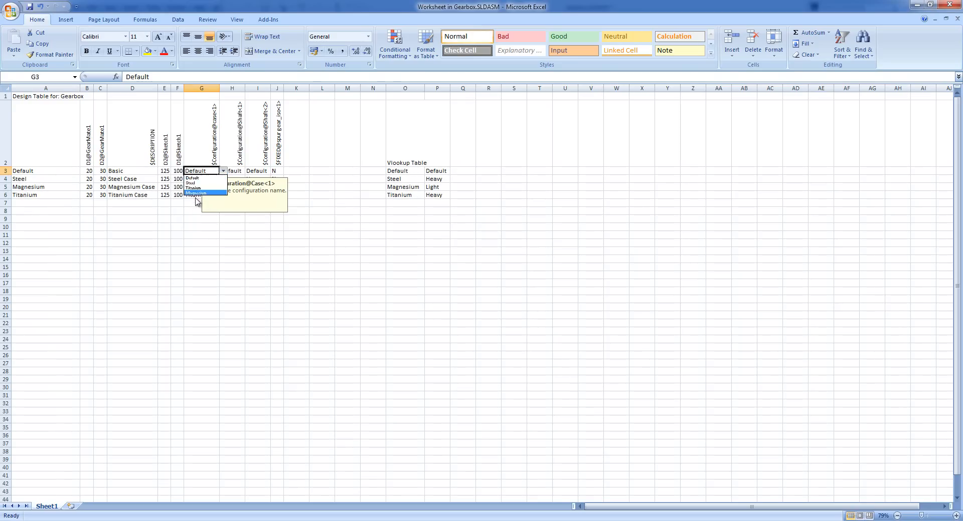
pyautogui.click(196, 214)
pyautogui.click(233, 243)
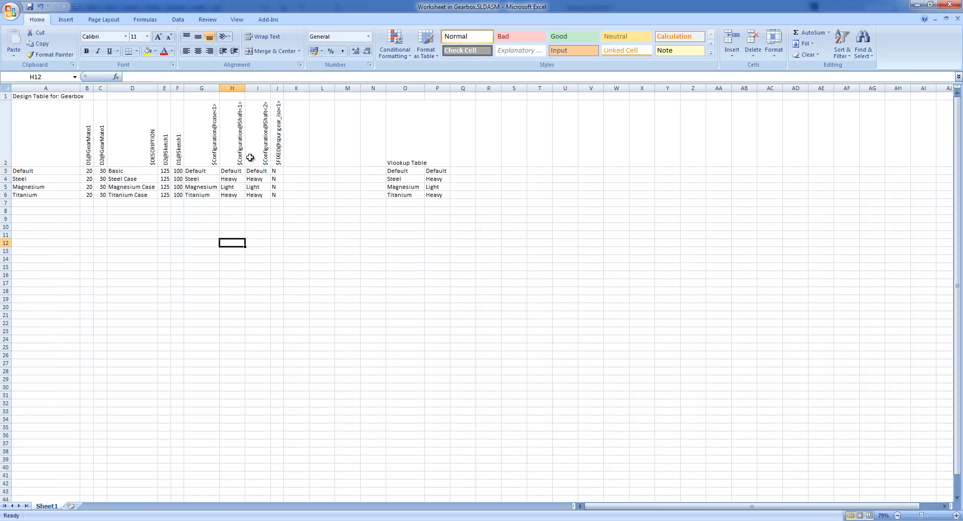
# Examine the configuration choices and the VLOOKUP formula for Shaft<1> in the Default row.
pyautogui.click(236, 173)
pyautogui.click(248, 171)
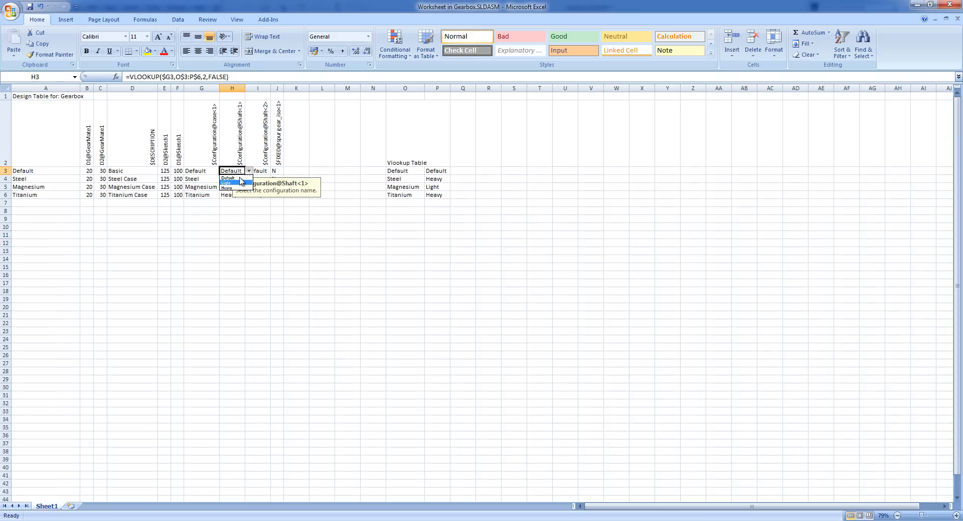
pyautogui.click(234, 240)
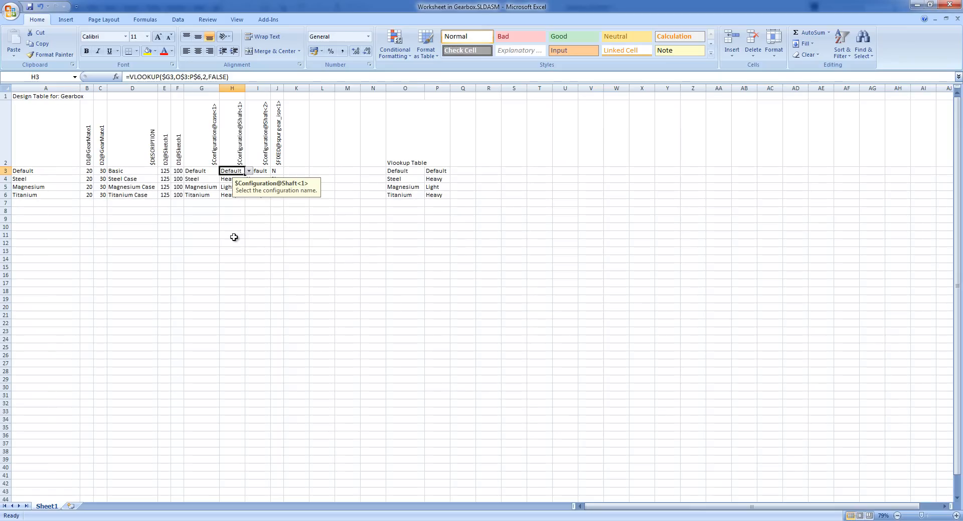
pyautogui.click(231, 141)
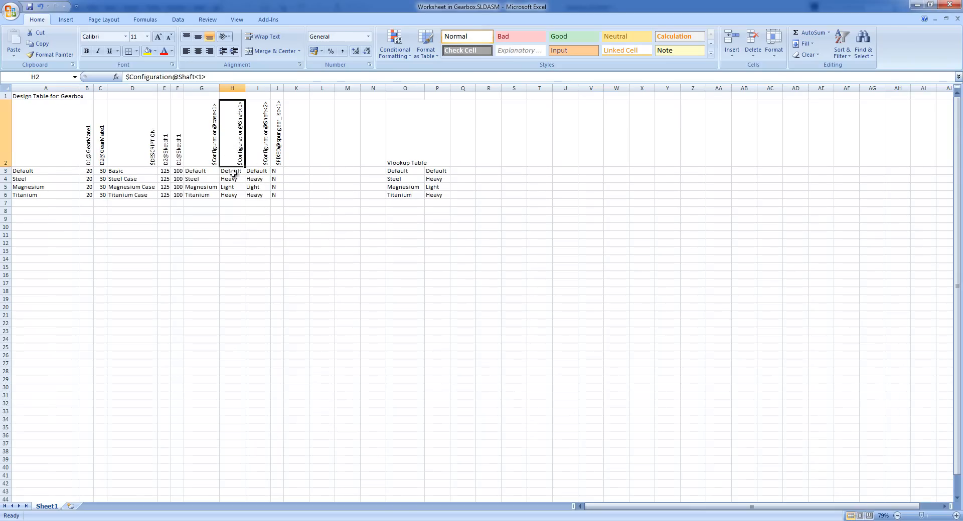
pyautogui.click(232, 171)
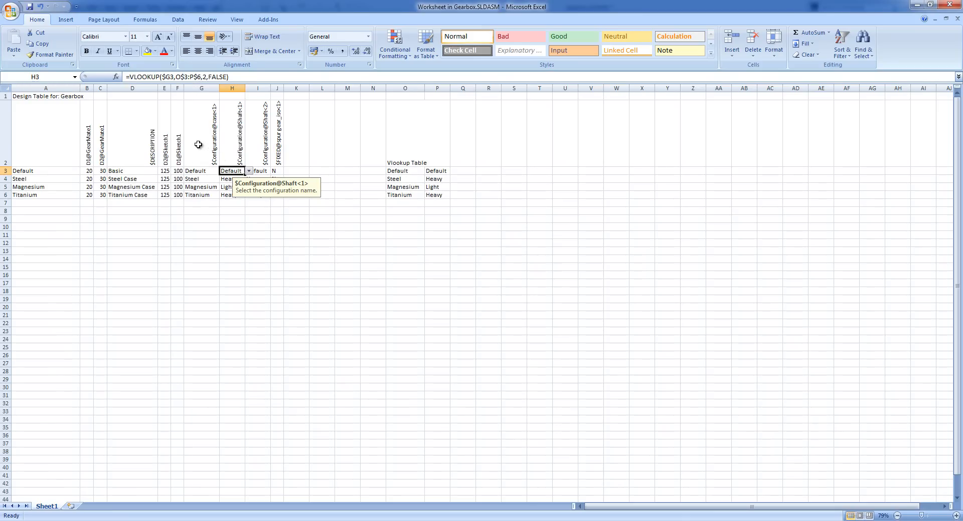
# Examine the Case<1> configuration names in the Steel, Magnesium and Titanium rows against the Vlookup Table, and close the separate table window.
pyautogui.click(210, 179)
pyautogui.click(195, 195)
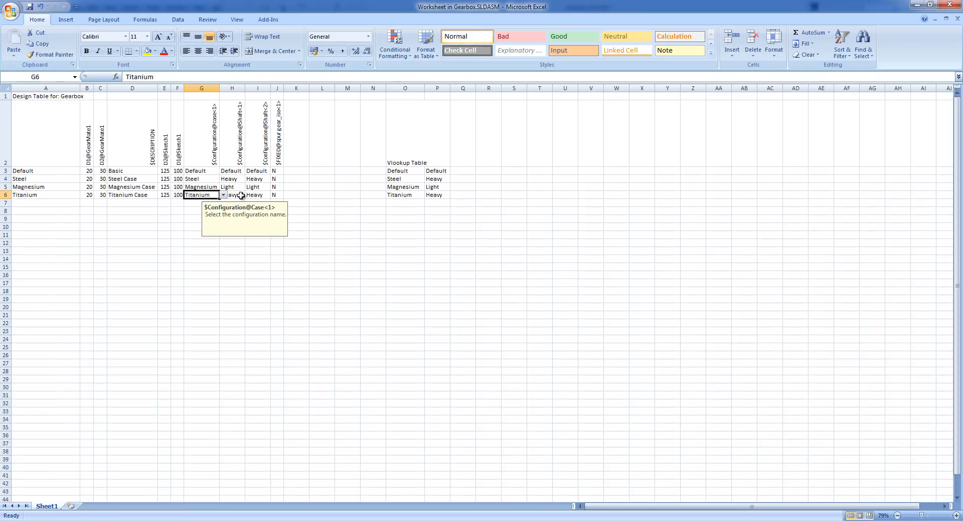
pyautogui.click(214, 188)
pyautogui.click(430, 220)
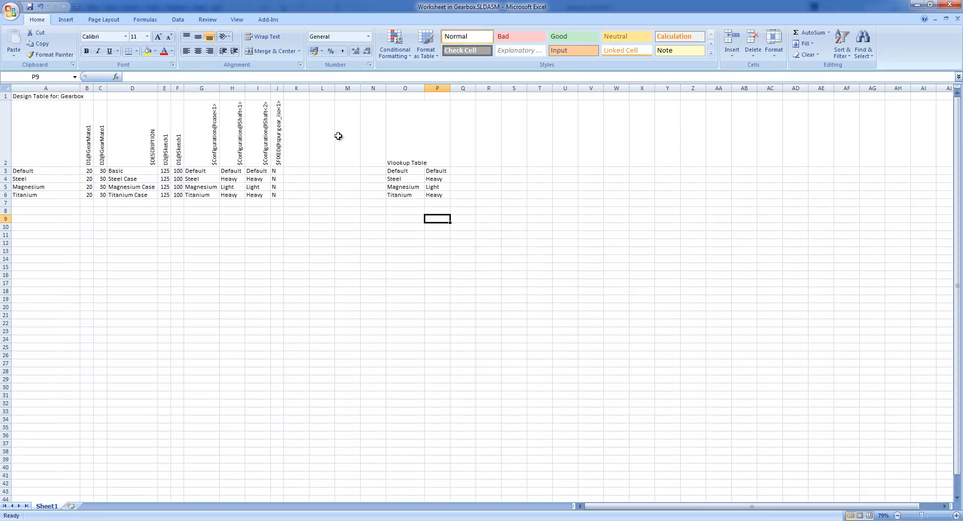
pyautogui.click(955, 5)
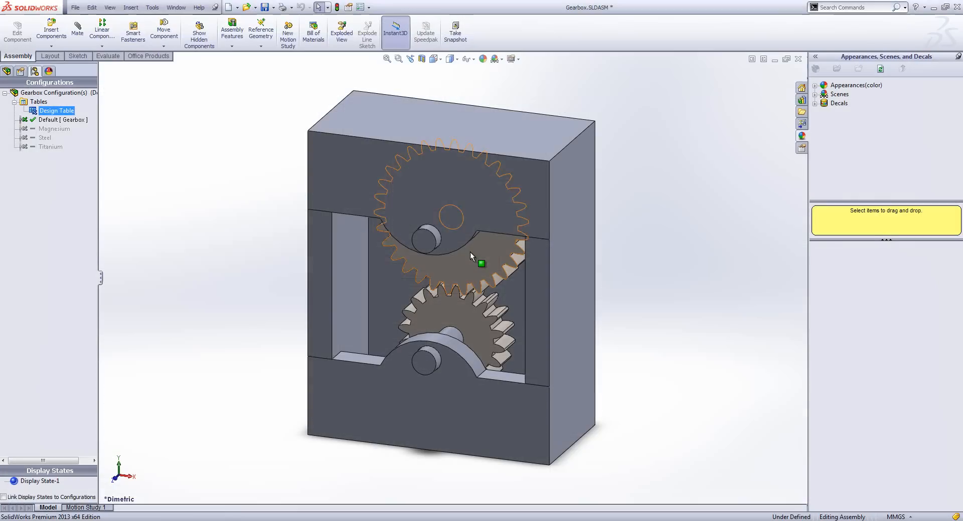
# Examine the assembly's Sketch1 with its dimensions and the Case component it drives in the feature tree.
pyautogui.click(7, 71)
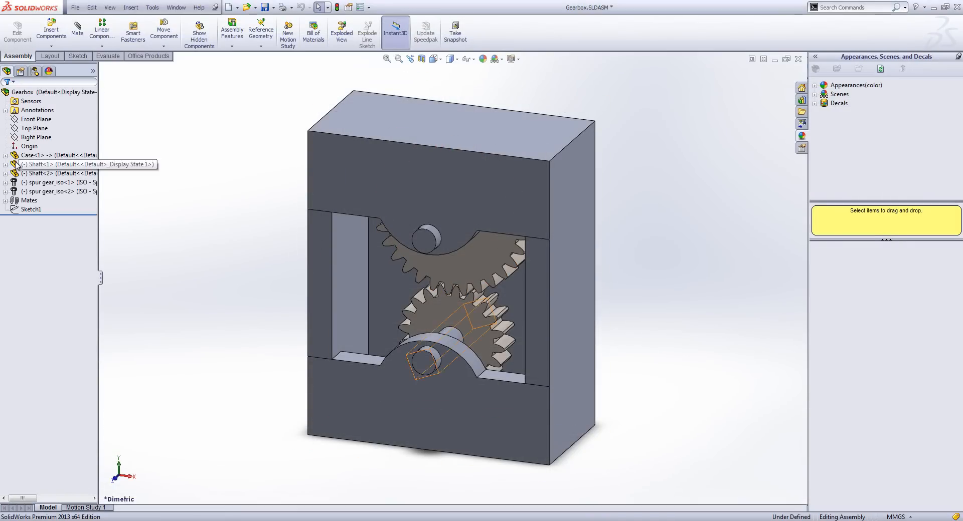
pyautogui.click(28, 210)
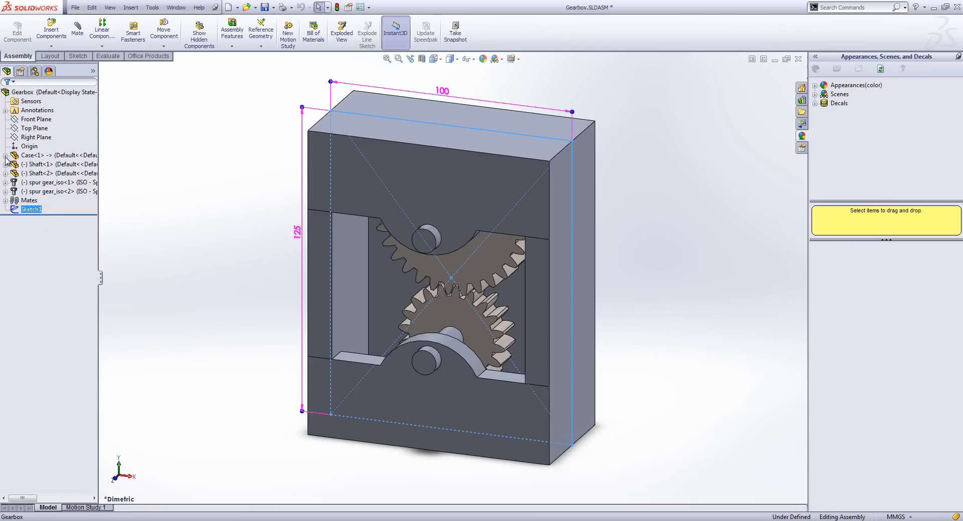
pyautogui.click(22, 156)
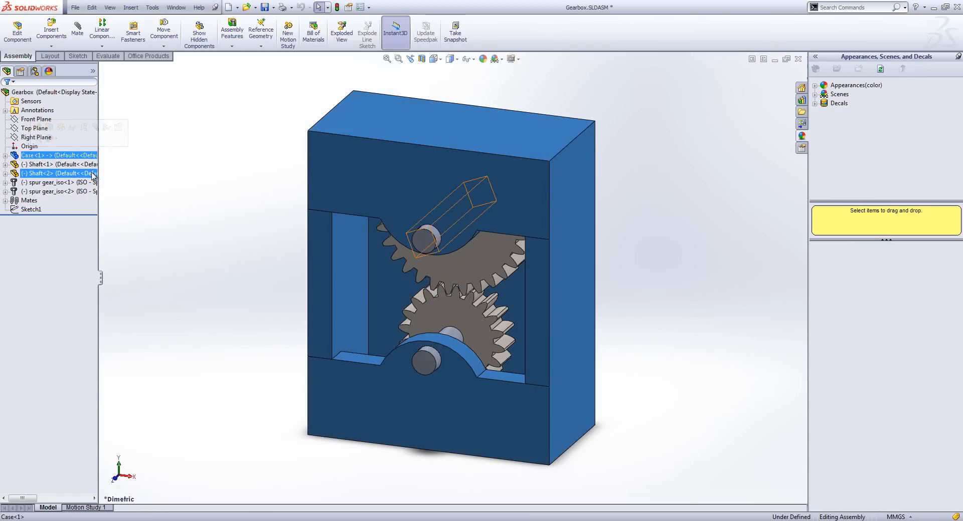
pyautogui.keyDown('ctrl'); pyautogui.click(50, 192); pyautogui.keyUp('ctrl')
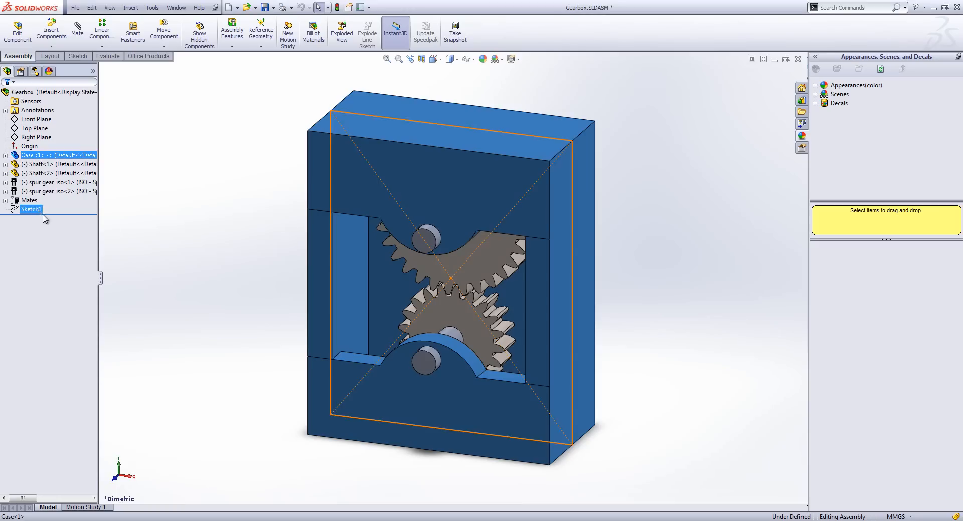
pyautogui.click(184, 230)
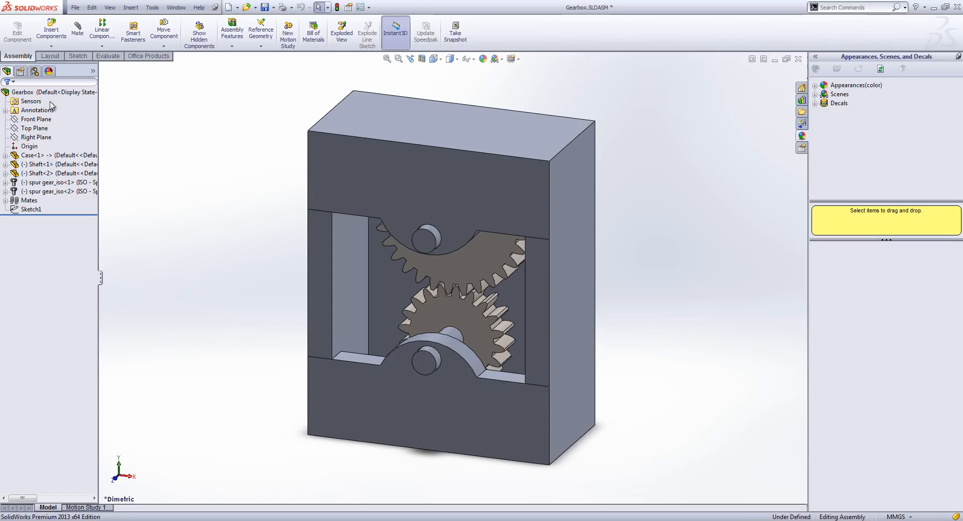
# Open the Gearbox design table for editing inside the assembly window without adding the $PARTNUMBER parameter.
pyautogui.click(34, 71)
pyautogui.click(51, 111)
pyautogui.rightClick(51, 112)
pyautogui.click(153, 141)
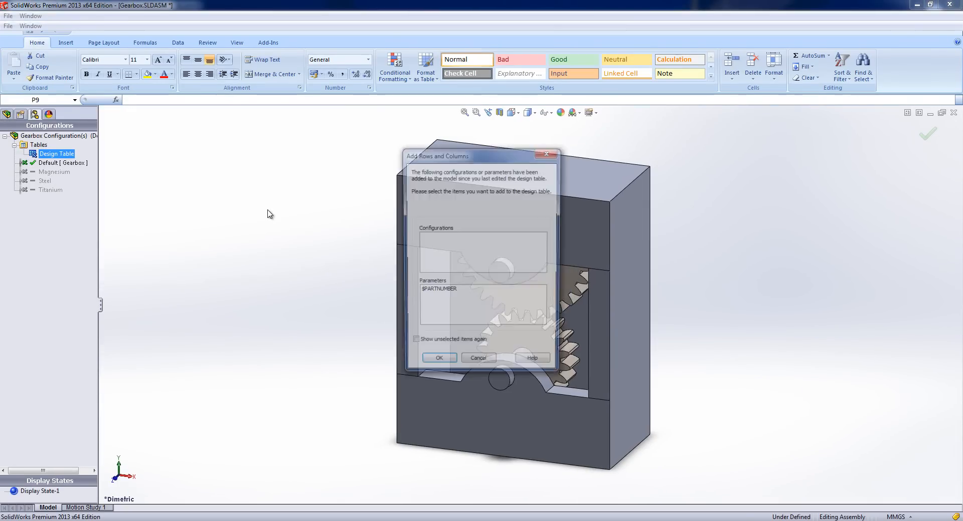
pyautogui.click(437, 364)
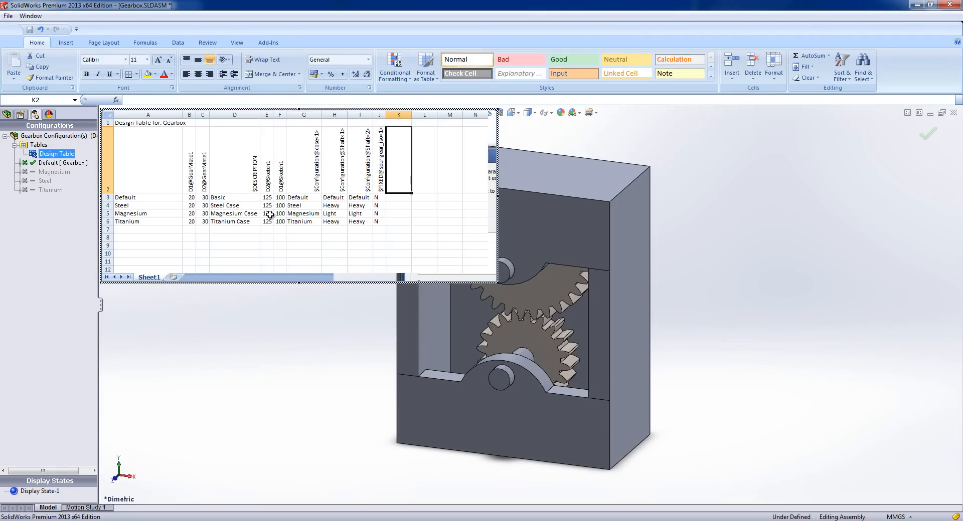
# Set D2@Sketch1 to 175 in the Magnesium row, close the design table and activate the Magnesium configuration.
pyautogui.click(268, 214)
pyautogui.write('17')
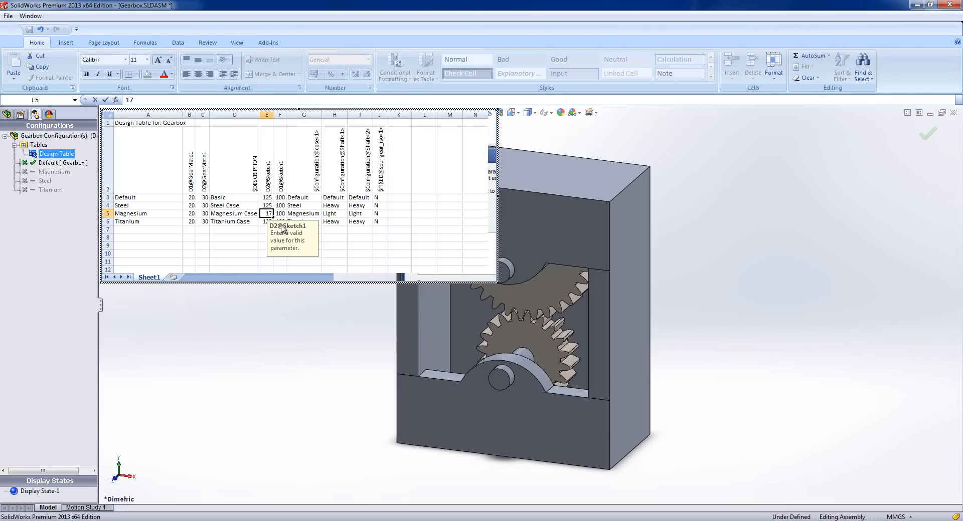
pyautogui.write('5')
pyautogui.click(252, 237)
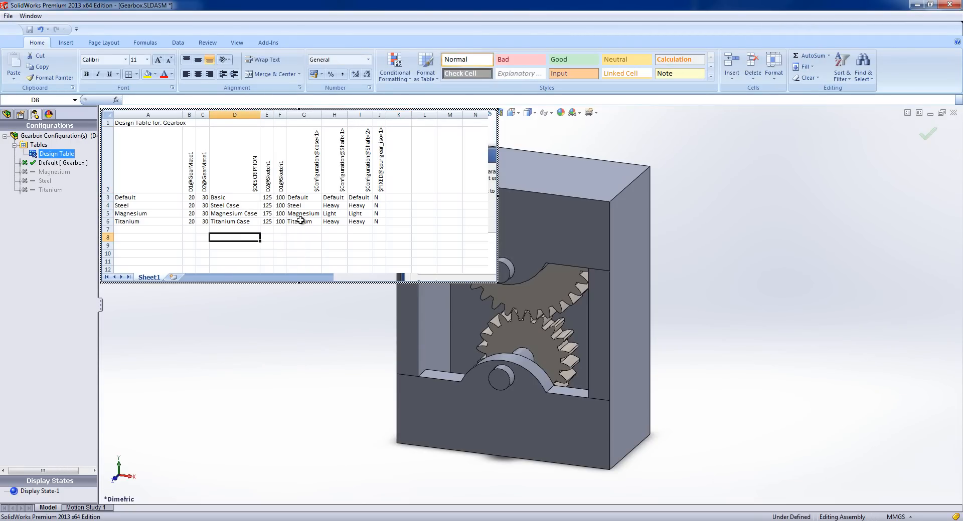
pyautogui.click(272, 341)
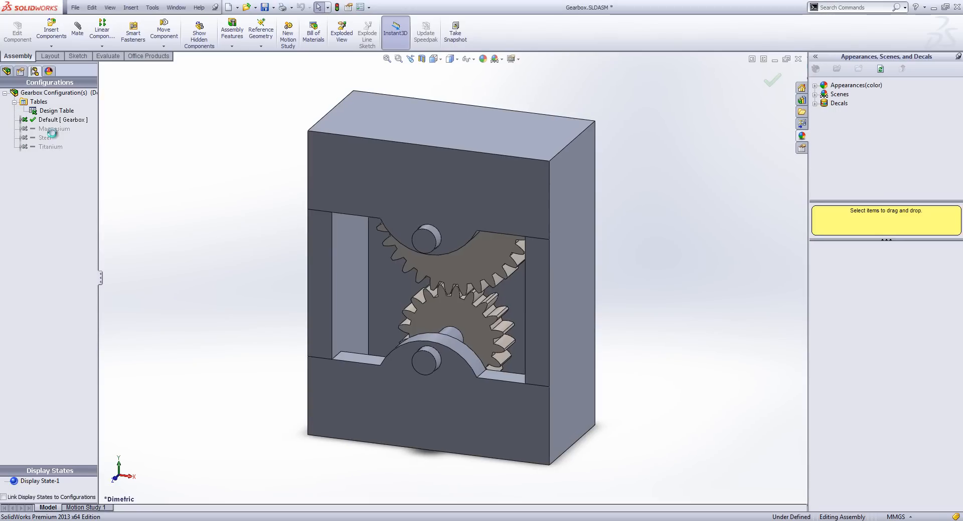
pyautogui.click(51, 132)
pyautogui.doubleClick(51, 132)
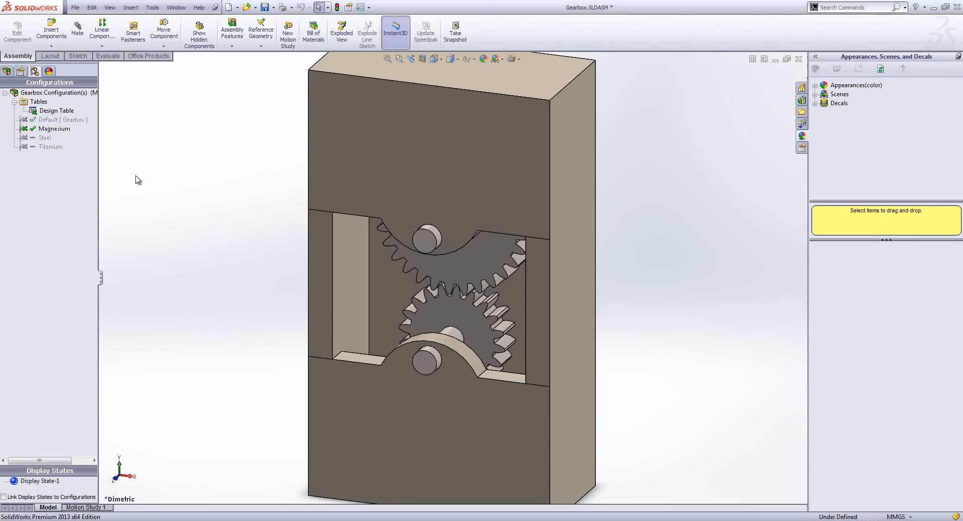
# Open the Case component as its own part and display its list of configurations.
pyautogui.rightClick(364, 161)
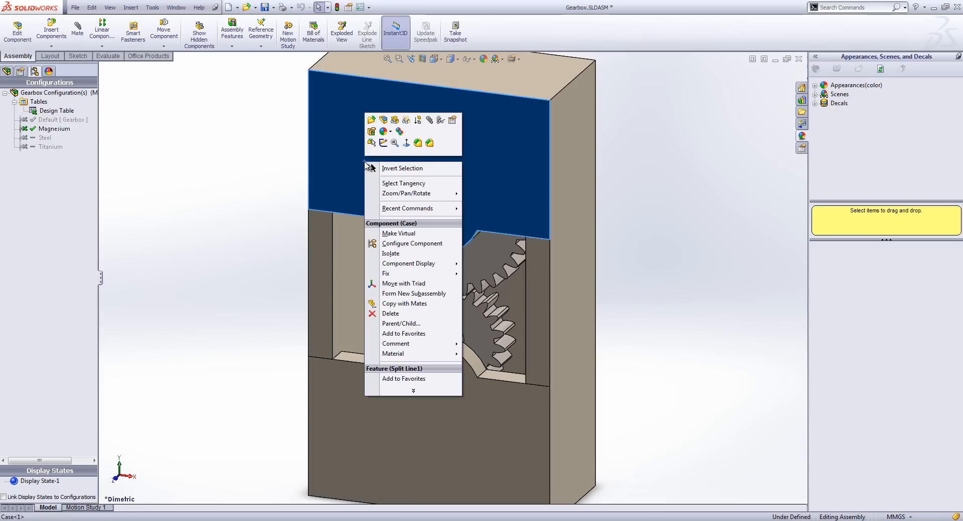
pyautogui.click(370, 121)
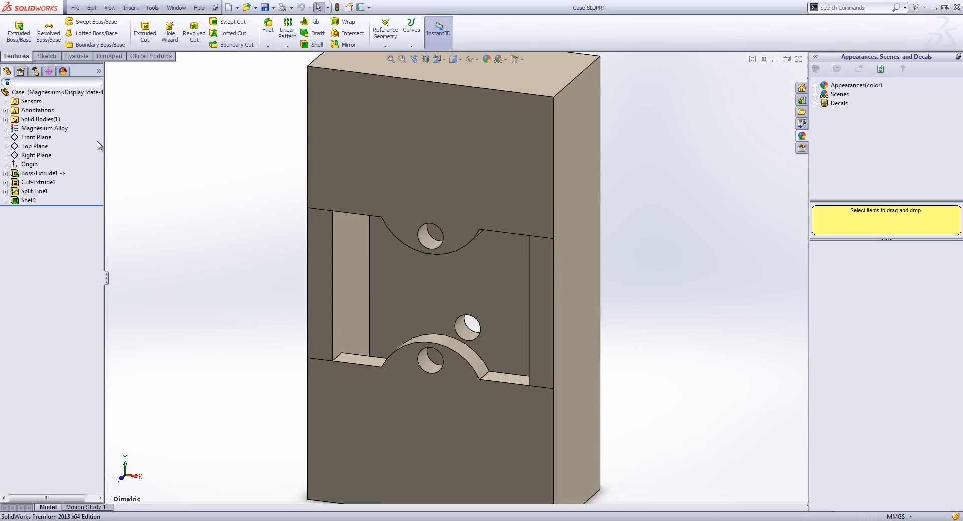
pyautogui.click(34, 71)
pyautogui.click(49, 121)
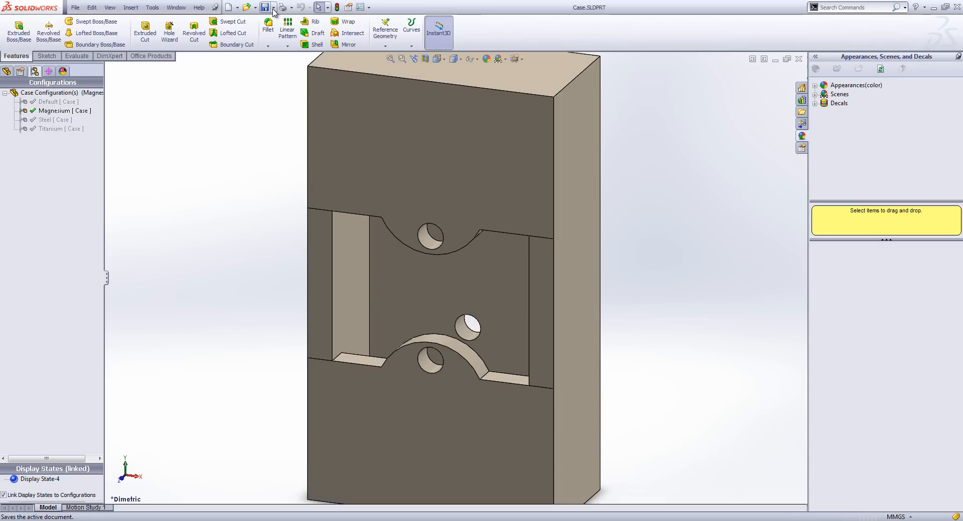
# Insert a design table into the Case part, inspect its $LIBRARY:MATERIAL@Case column header and close the table.
pyautogui.click(131, 7)
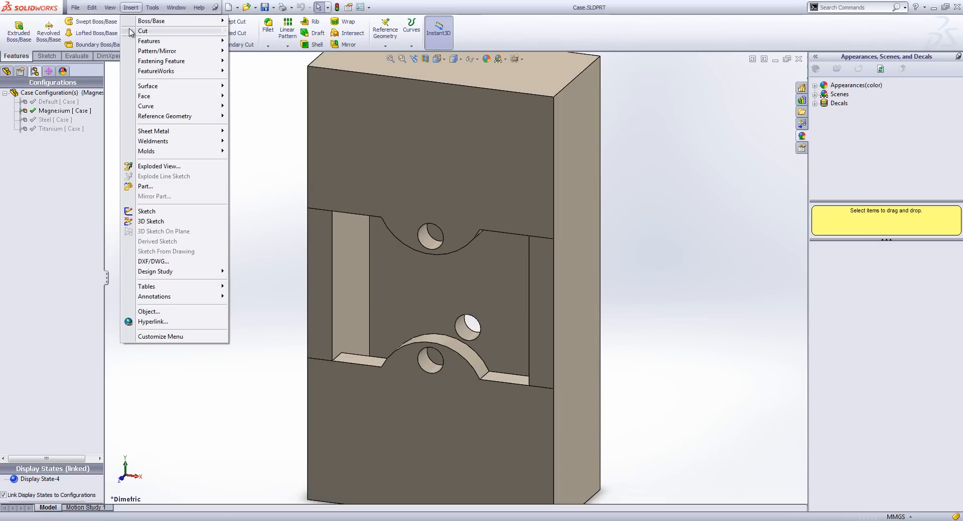
pyautogui.moveTo(160, 289)
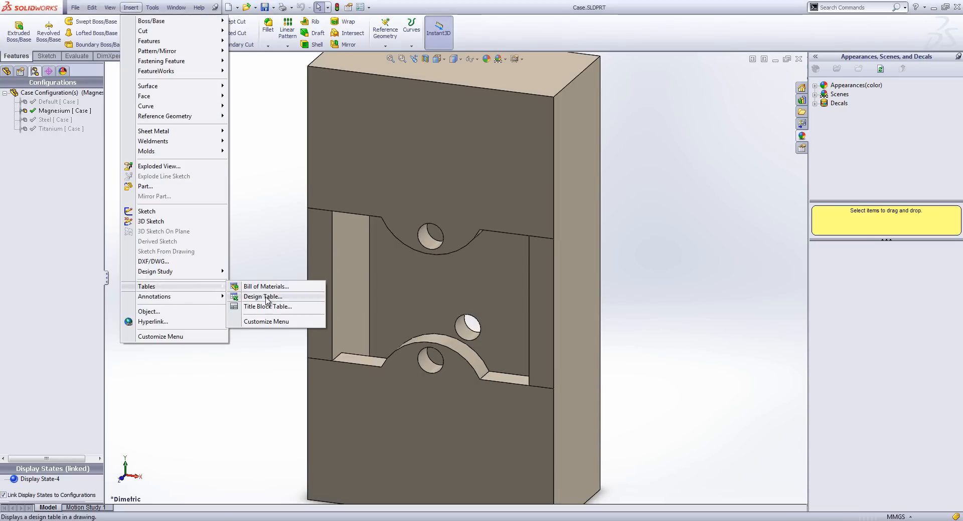
pyautogui.click(225, 303)
pyautogui.click(6, 95)
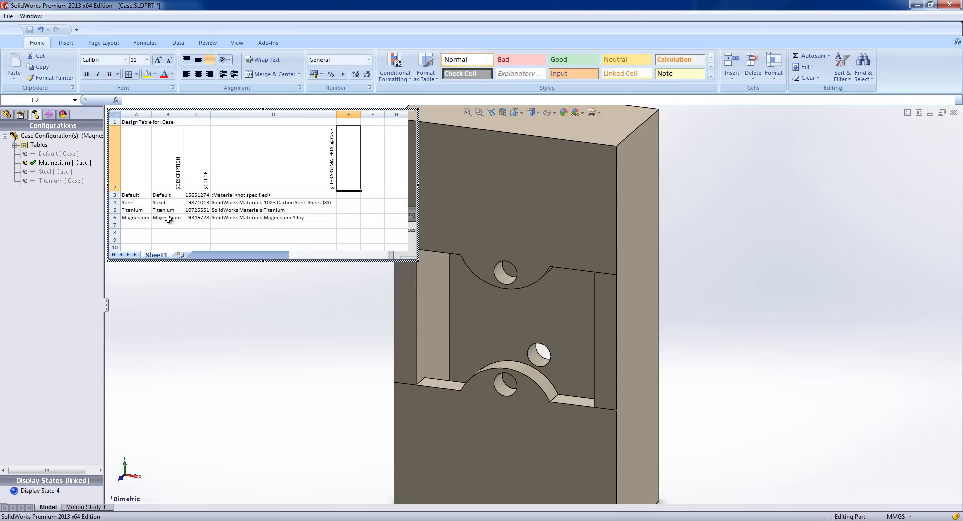
pyautogui.doubleClick(314, 164)
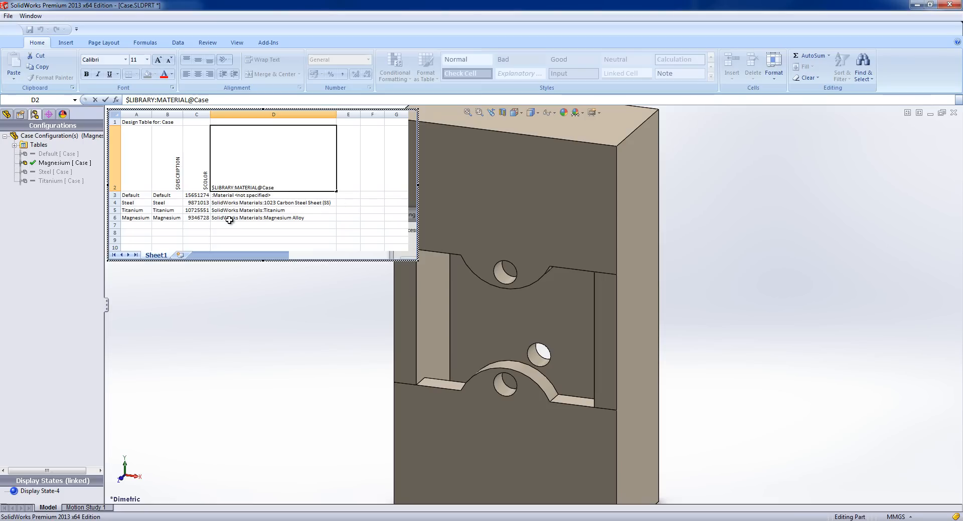
pyautogui.click(245, 353)
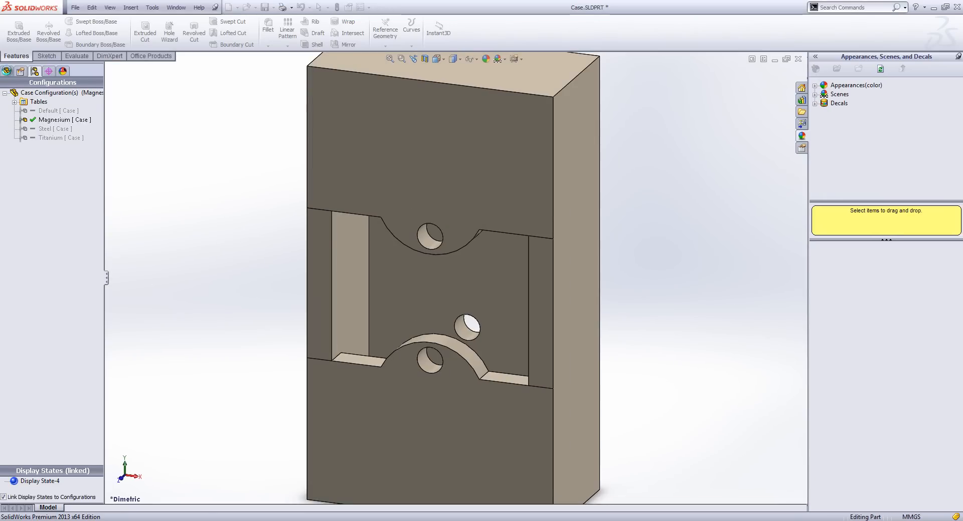
# Examine the material library for the Case part, including the Plastic category under Custom Materials, and close it without applying a material.
pyautogui.click(7, 71)
pyautogui.rightClick(48, 128)
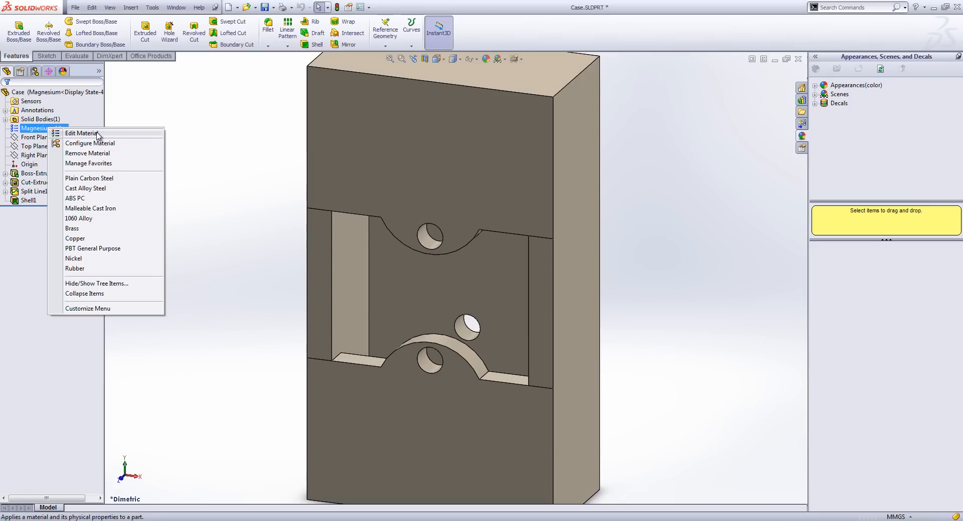
pyautogui.click(84, 134)
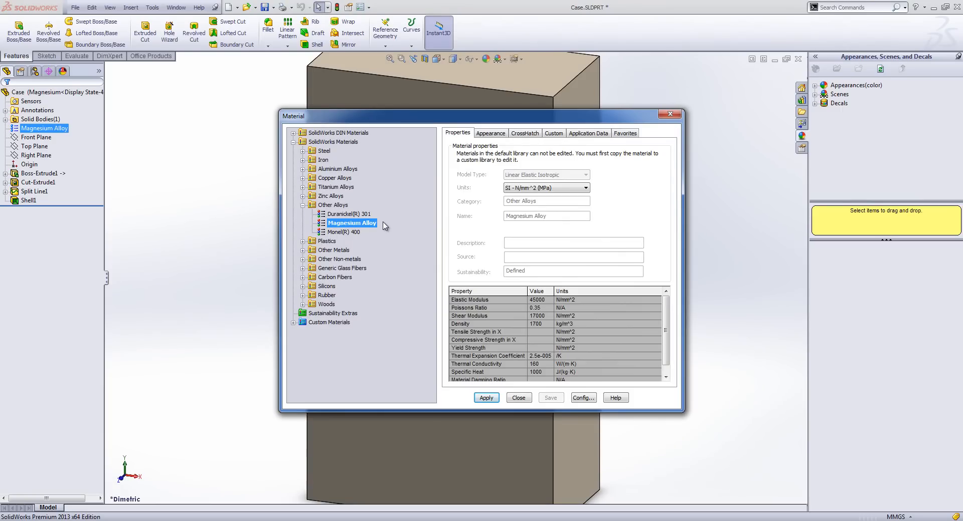
pyautogui.click(294, 324)
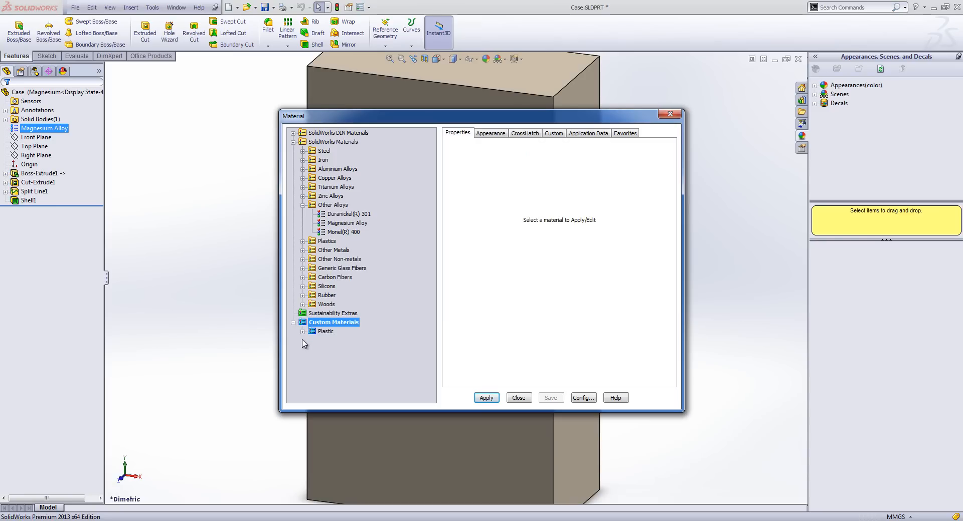
pyautogui.click(302, 332)
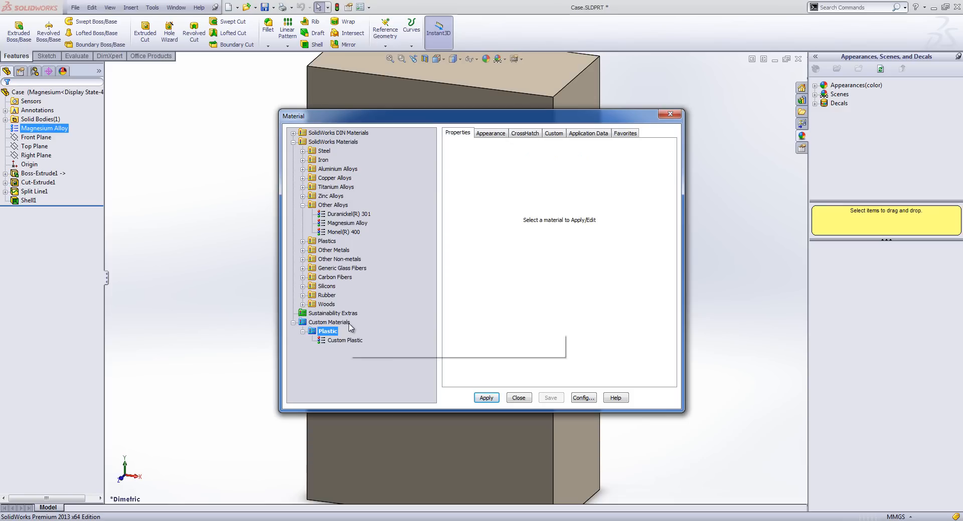
pyautogui.moveTo(349, 326)
pyautogui.click(520, 397)
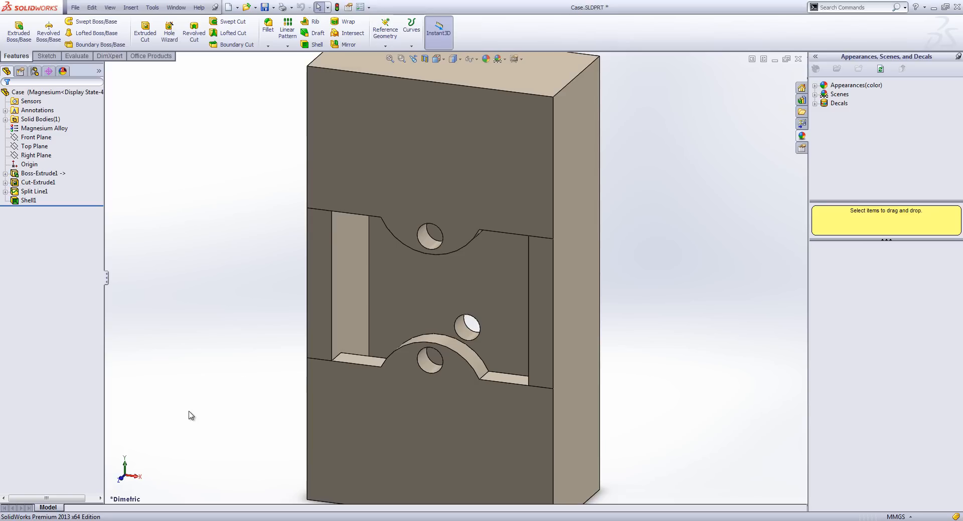
# Switch to the Design Tables folder and open External Table.xlsx in a maximized Excel window.
pyautogui.hotkey('alt', 'Tab')
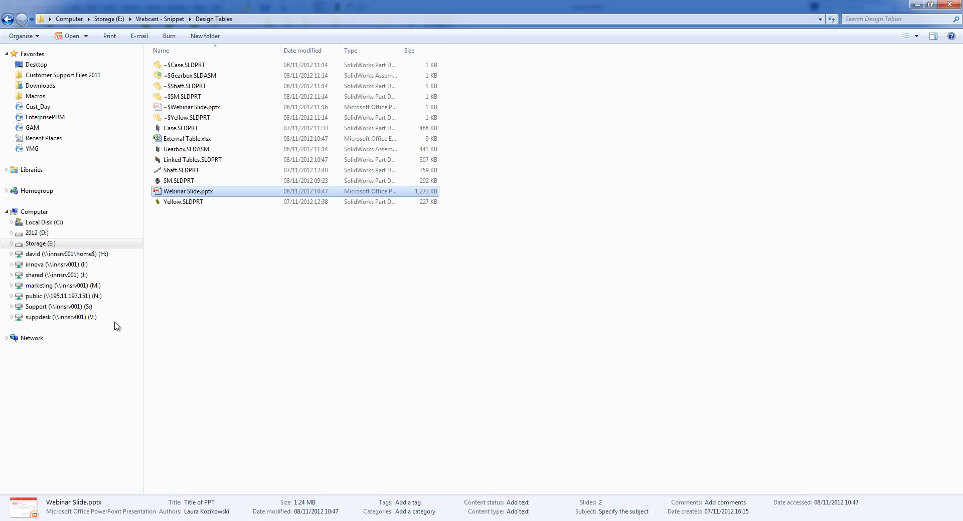
pyautogui.click(196, 139)
pyautogui.doubleClick(196, 140)
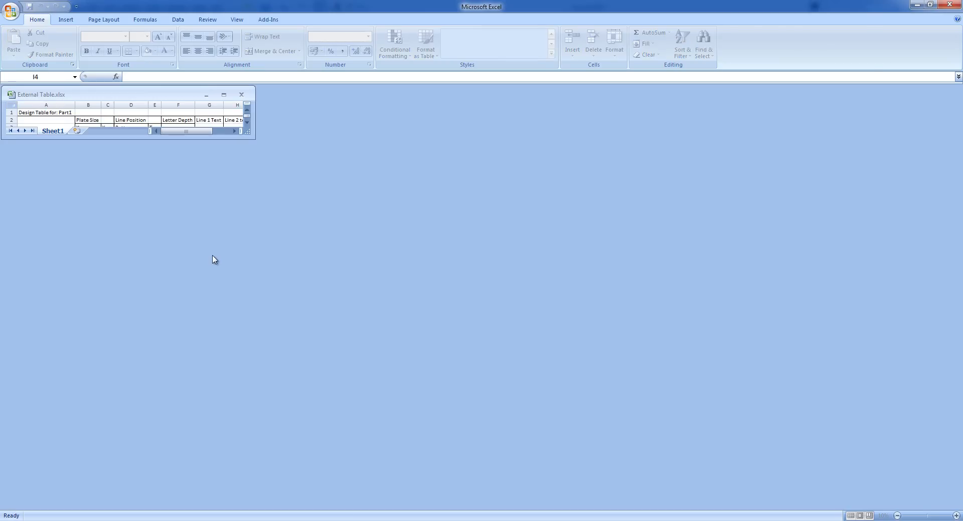
pyautogui.click(232, 94)
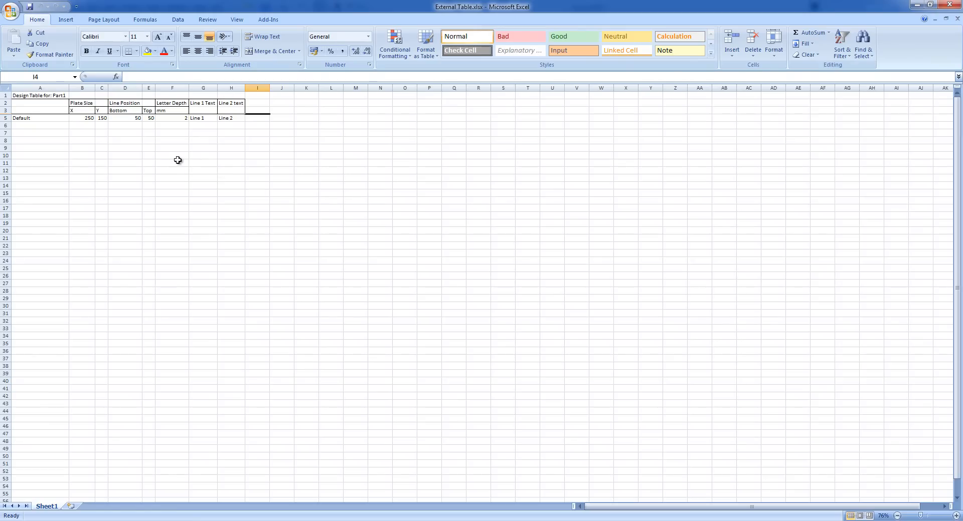
pyautogui.click(260, 127)
# Unhide row 4 with the parameter names between rows 3 and 5 of the external table.
pyautogui.moveTo(6, 110); pyautogui.dragTo(6, 119)
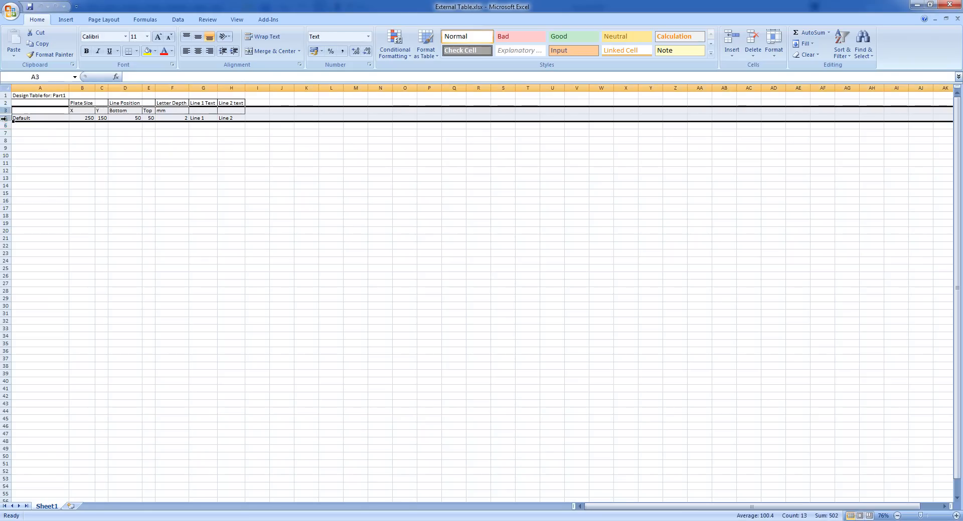
pyautogui.rightClick(7, 120)
pyautogui.click(33, 238)
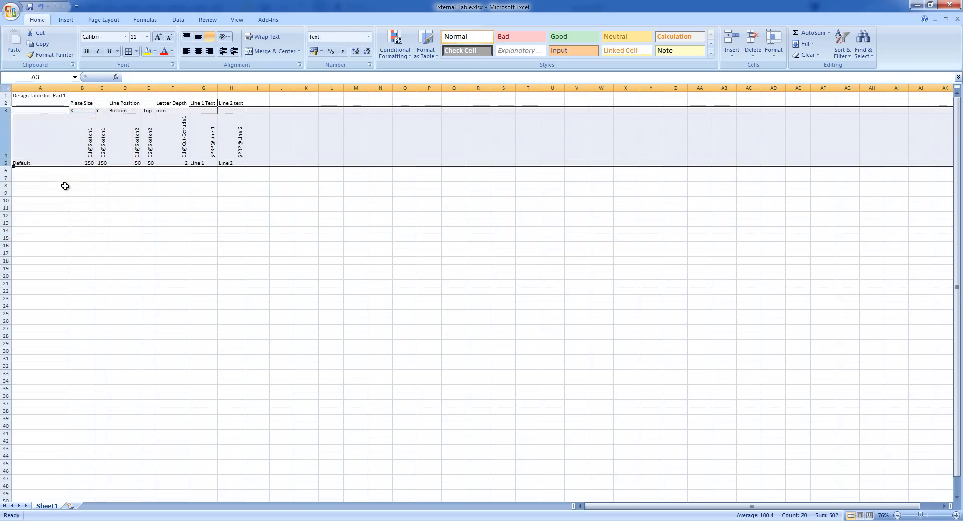
pyautogui.click(82, 208)
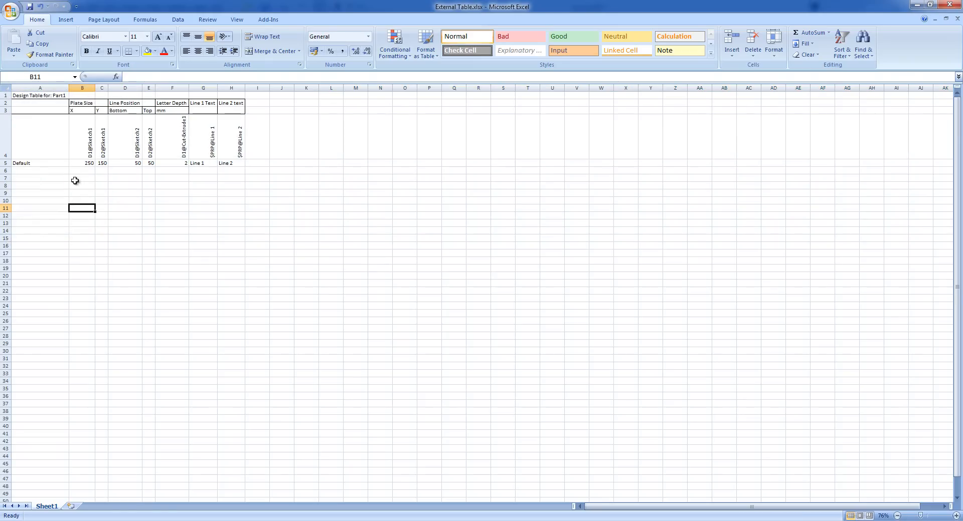
# Hide row 4, which holds the parameter names, in the external table.
pyautogui.click(5, 134)
pyautogui.rightClick(7, 136)
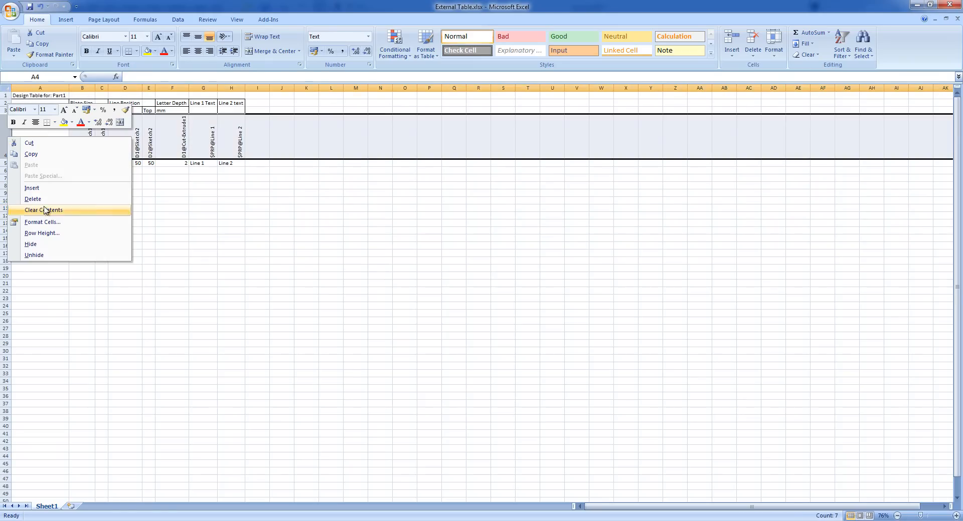
pyautogui.click(51, 244)
pyautogui.click(147, 179)
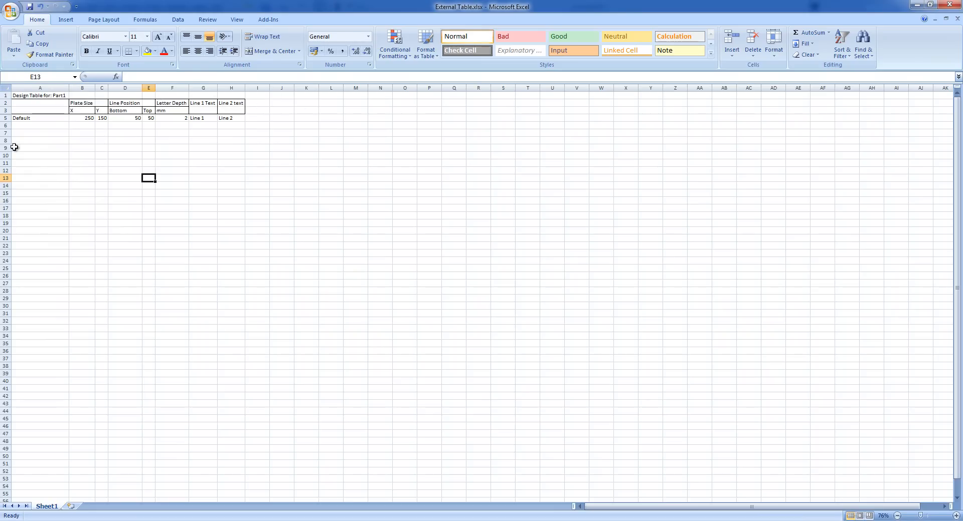
# Add a configuration row named New Order below Default with plate size X 250 and Y 200.
pyautogui.click(27, 127)
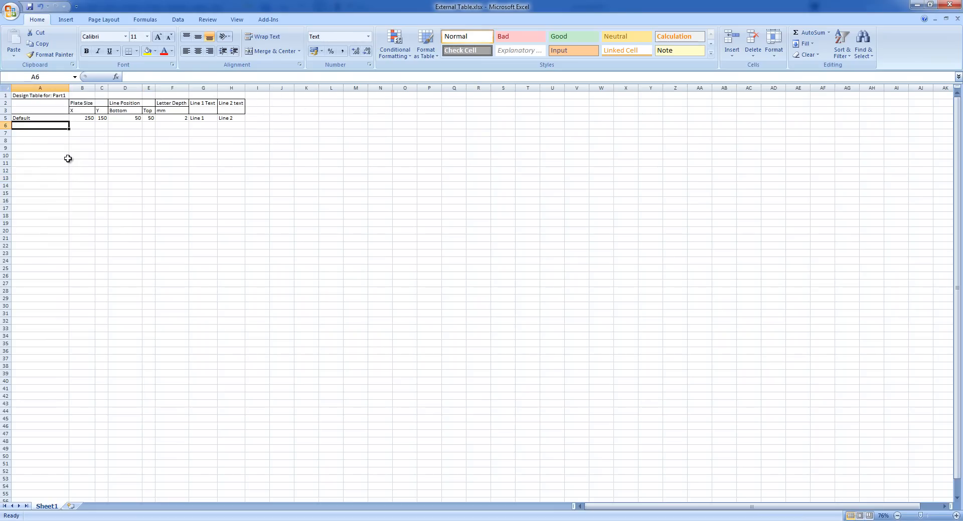
pyautogui.write('New')
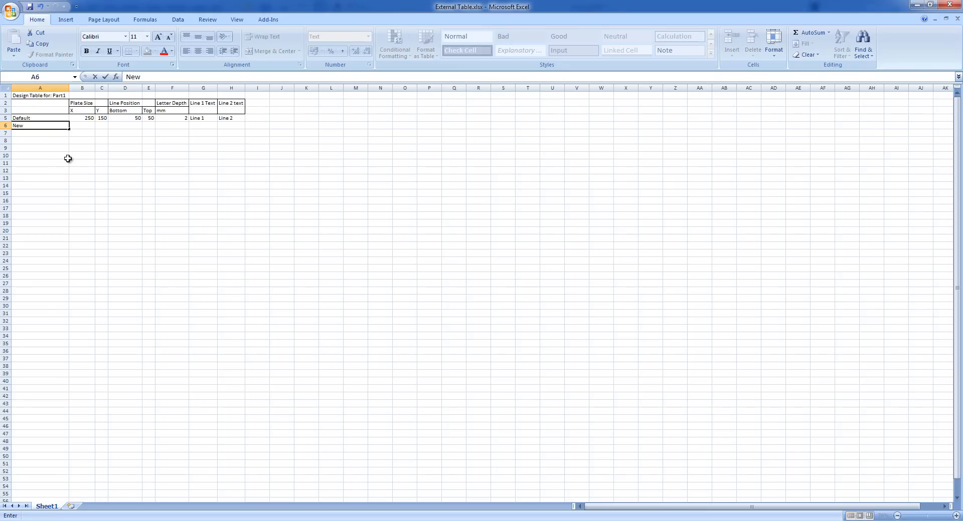
pyautogui.write(' Order')
pyautogui.click(82, 126)
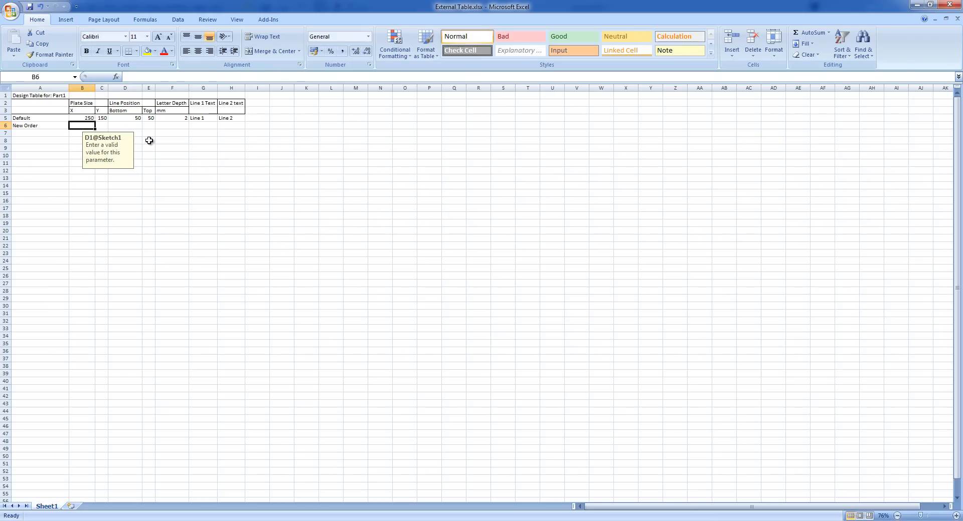
pyautogui.write('250')
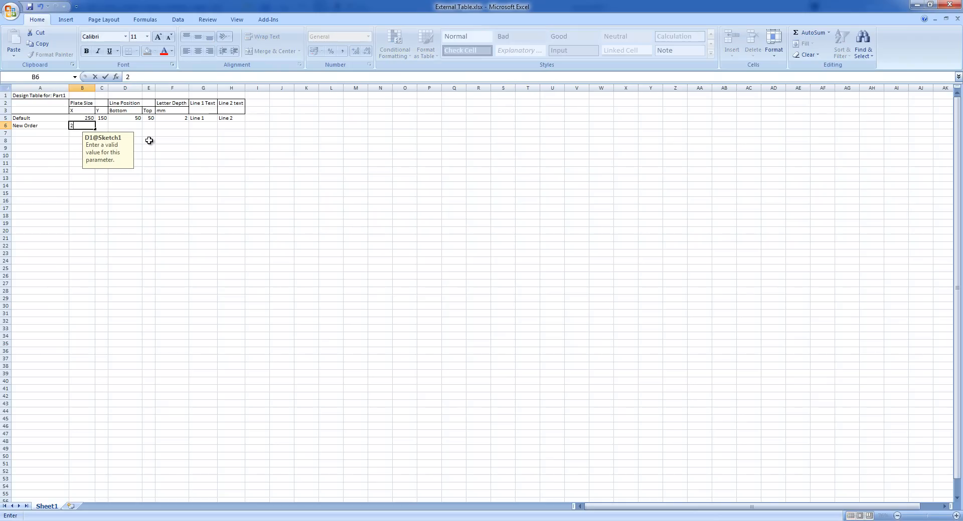
pyautogui.press('Tab')
pyautogui.write('200')
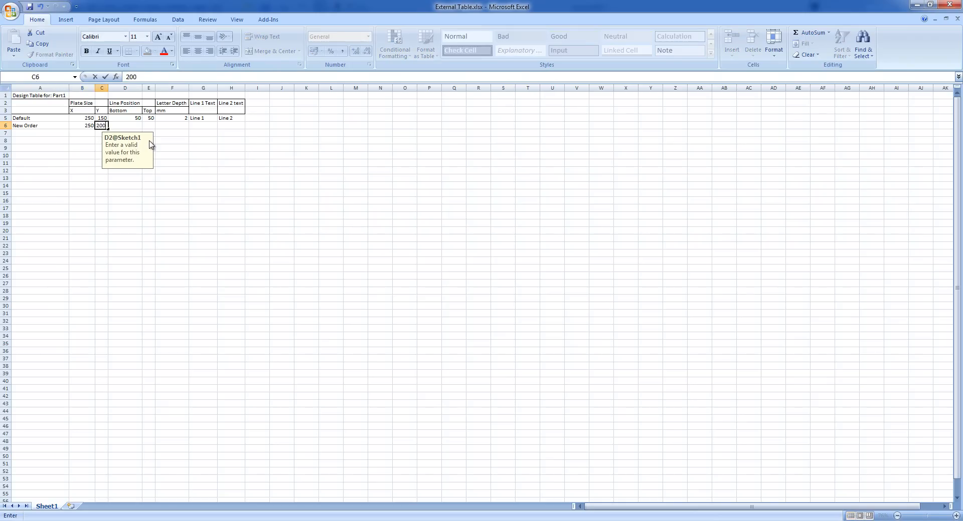
# Set New Order's line positions to 100 for Bottom and 50 for Top, and its letter depth to 2 mm.
pyautogui.press('Tab')
pyautogui.write('100')
pyautogui.press('Tab')
pyautogui.write('50')
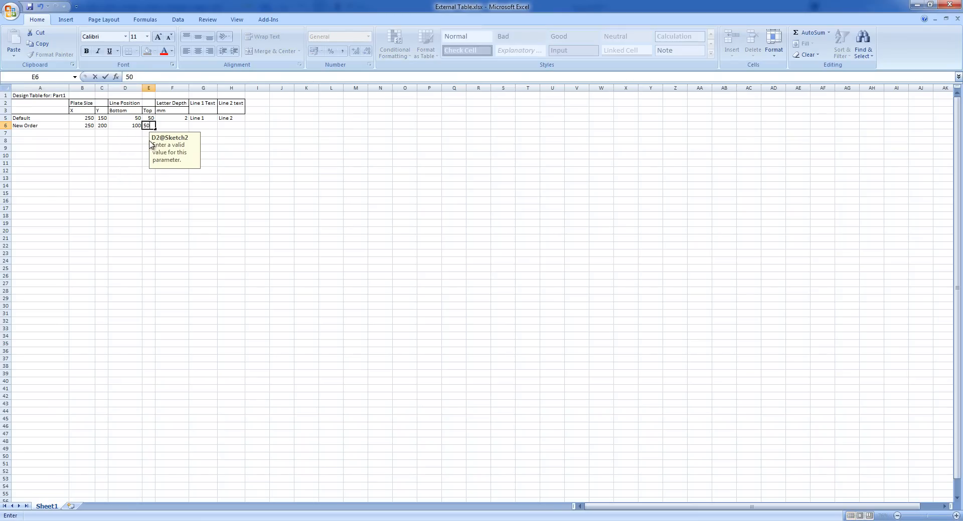
pyautogui.press('Tab')
pyautogui.write('2')
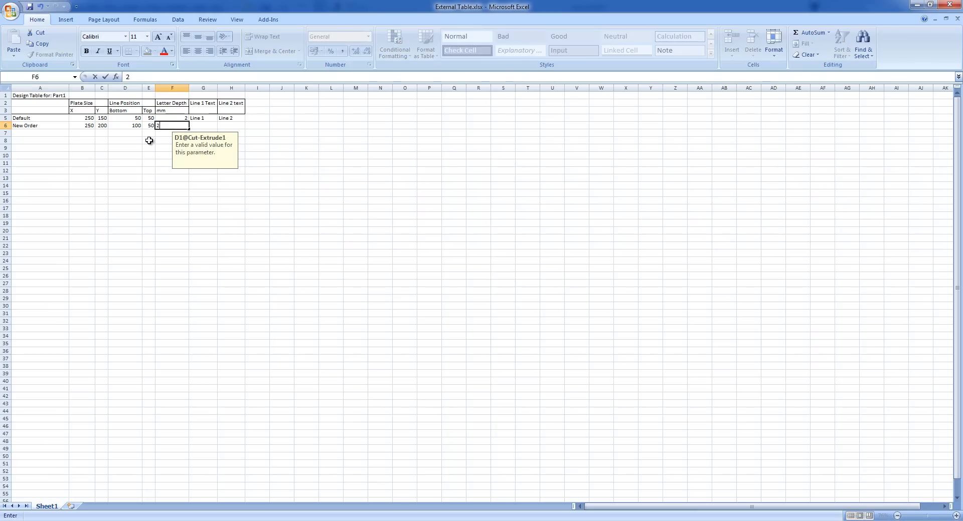
pyautogui.press('Tab')
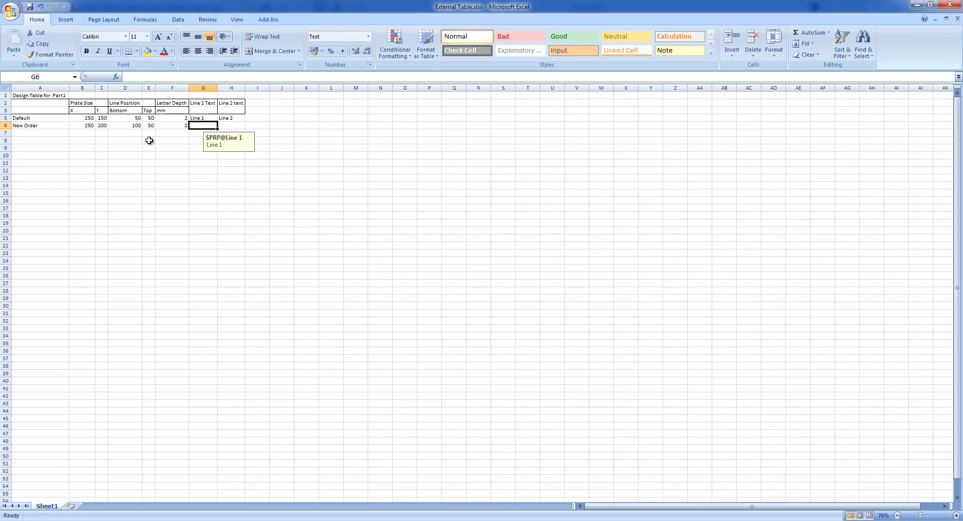
# Enter First as New Order's line 1 text and Try as its line 2 text, and close Excel.
pyautogui.write('Fi')
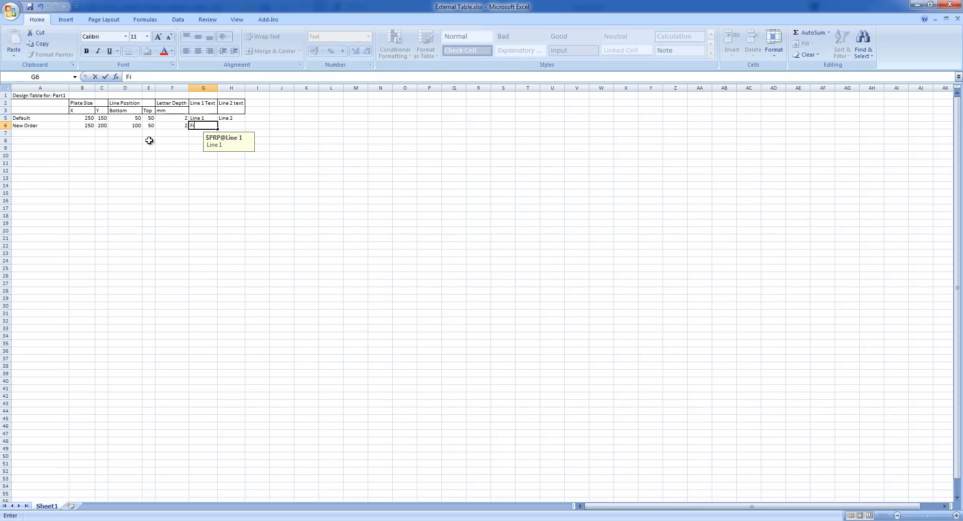
pyautogui.write('rst Try')
pyautogui.press('Tab')
pyautogui.write('Try')
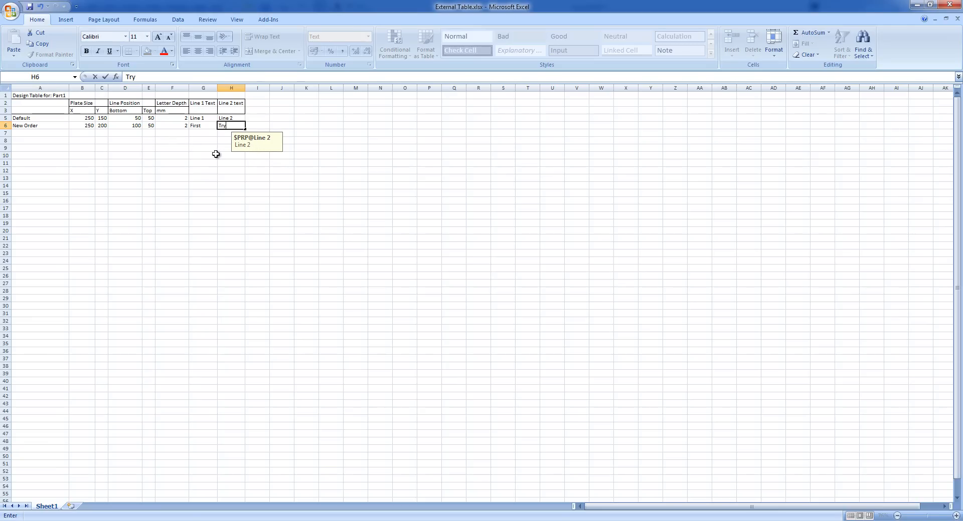
pyautogui.click(194, 147)
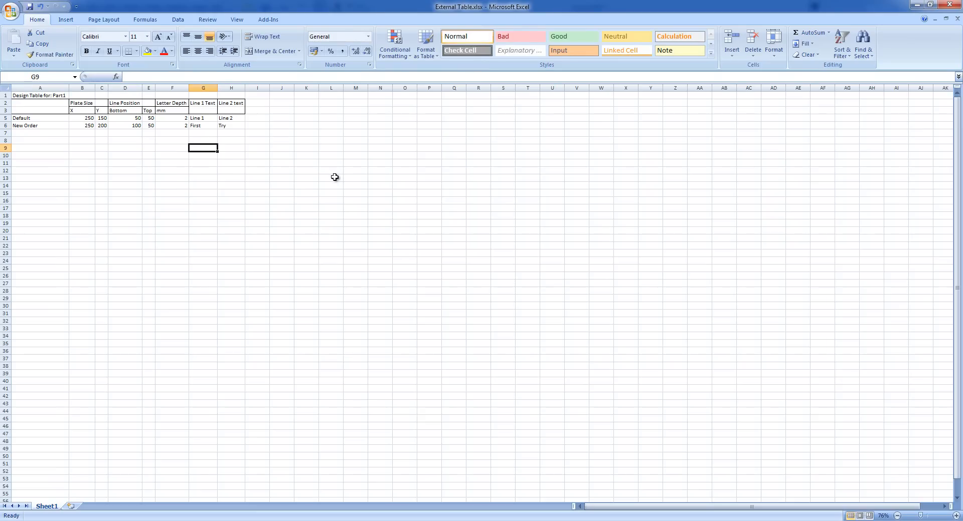
pyautogui.click(957, 19)
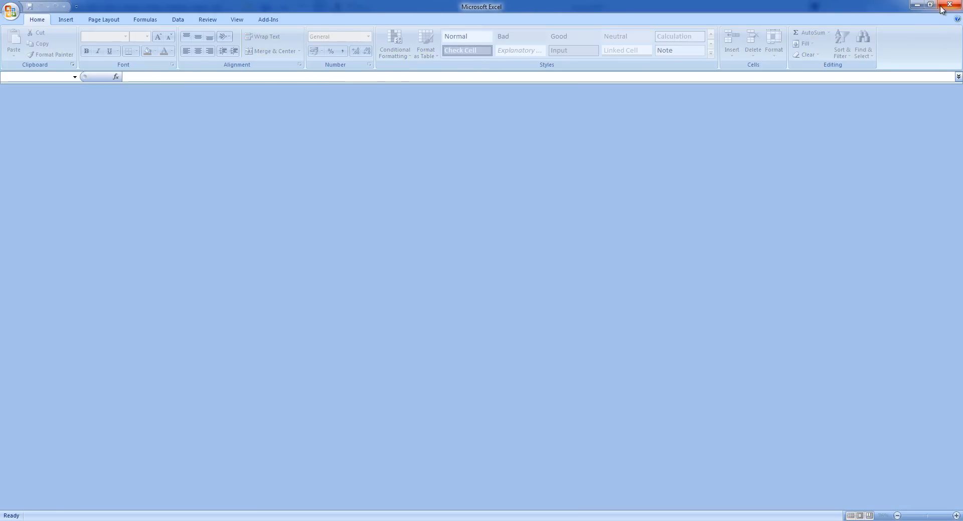
pyautogui.click(949, 5)
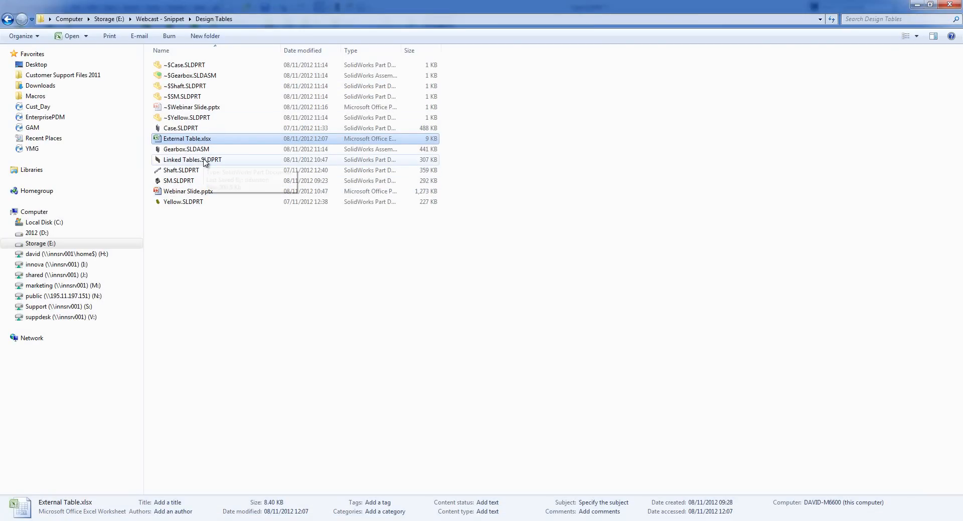
# Open Linked Tables.SLDPRT from the Design Tables folder and update the model with the changes made in the design table.
pyautogui.click(185, 160)
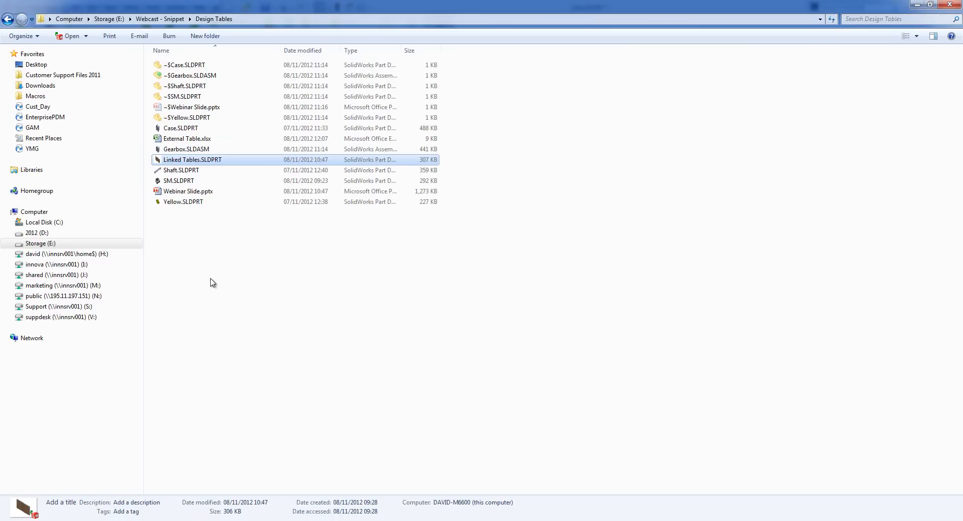
pyautogui.doubleClick(210, 160)
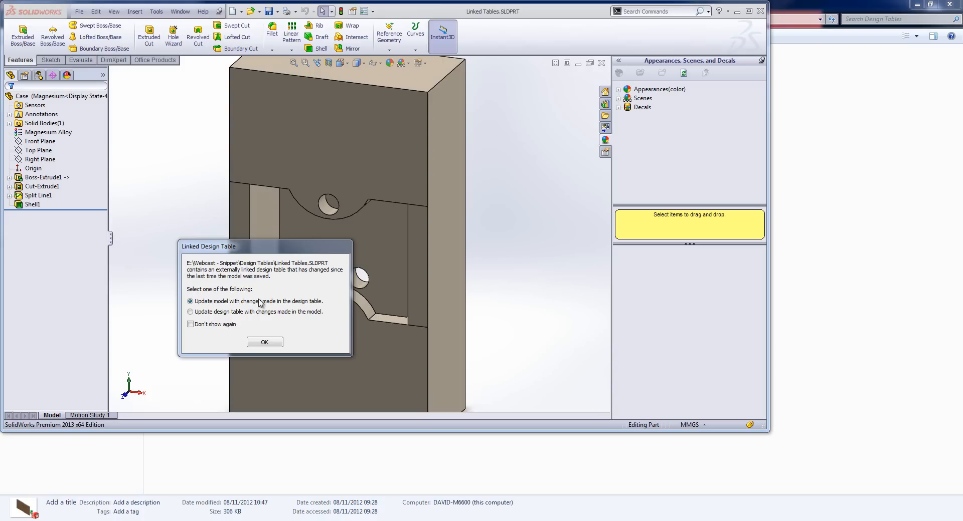
pyautogui.click(265, 343)
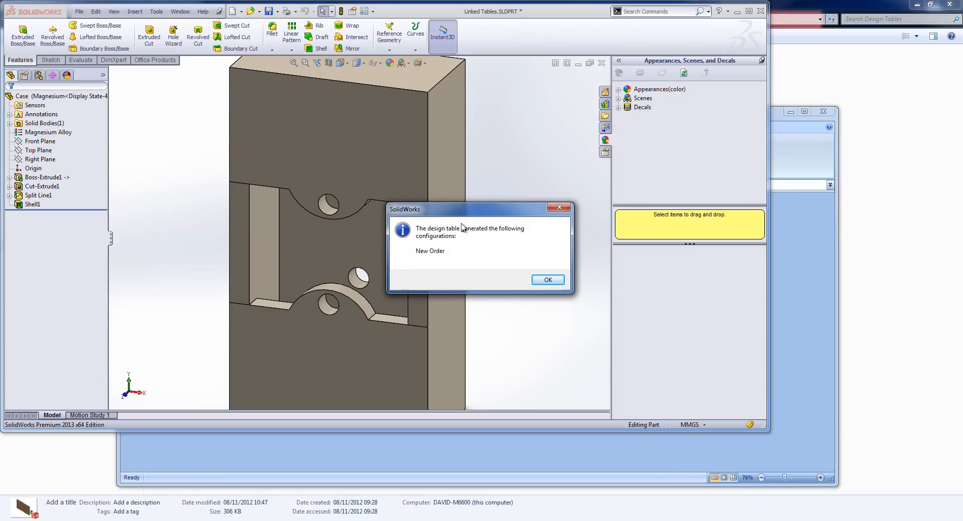
pyautogui.click(552, 280)
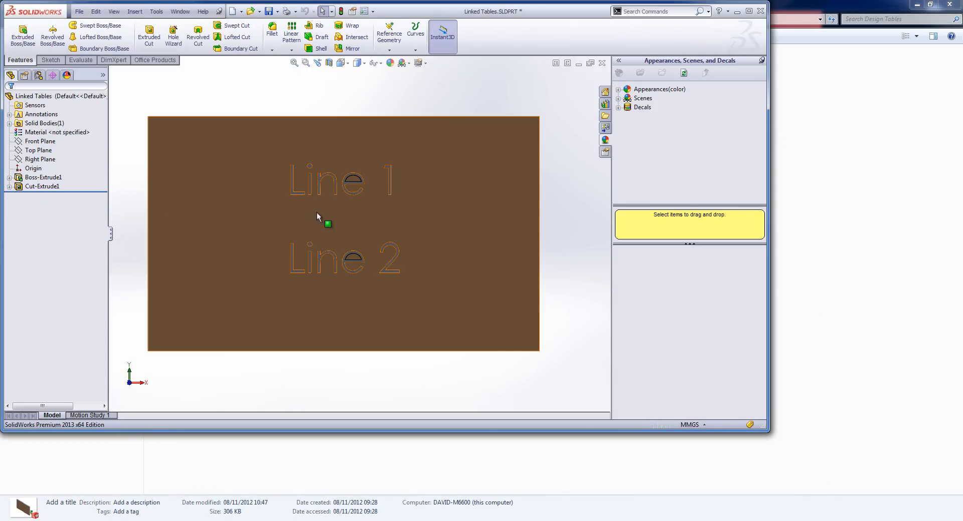
# Activate the New Order configuration of the Linked Tables part and expand its Tables folder.
pyautogui.click(39, 76)
pyautogui.click(59, 124)
pyautogui.click(60, 124)
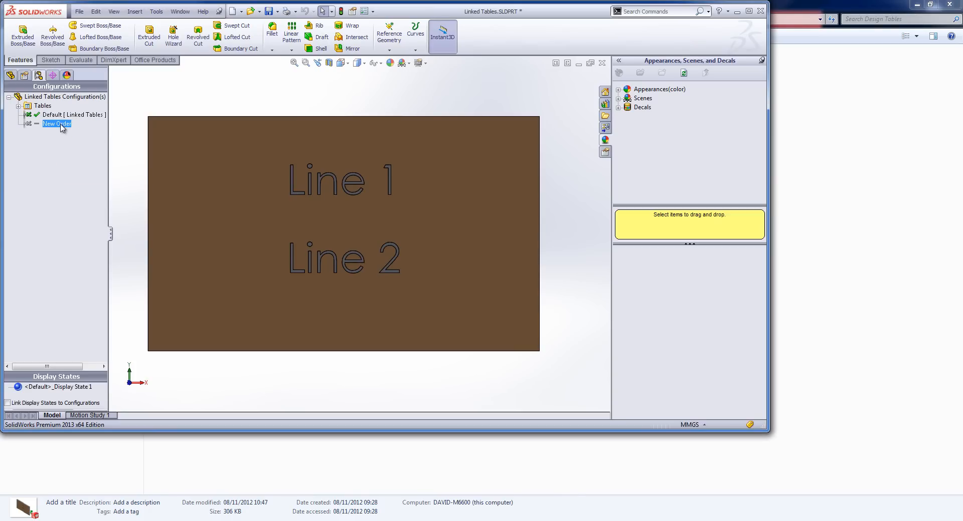
pyautogui.doubleClick(59, 124)
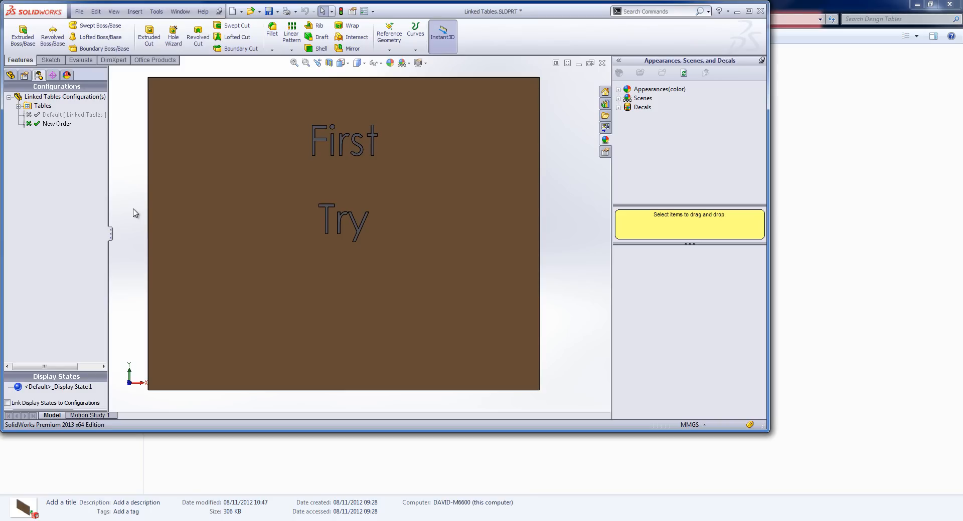
pyautogui.click(18, 106)
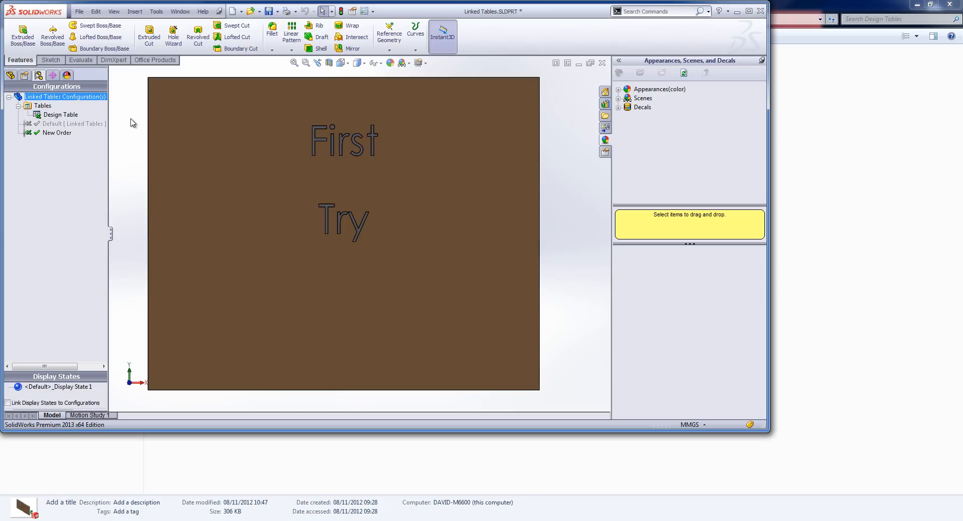
# Switch from the Linked Tables part to the open Part1 plate document.
pyautogui.click(11, 74)
pyautogui.hotkey('ctrl', 'Tab')
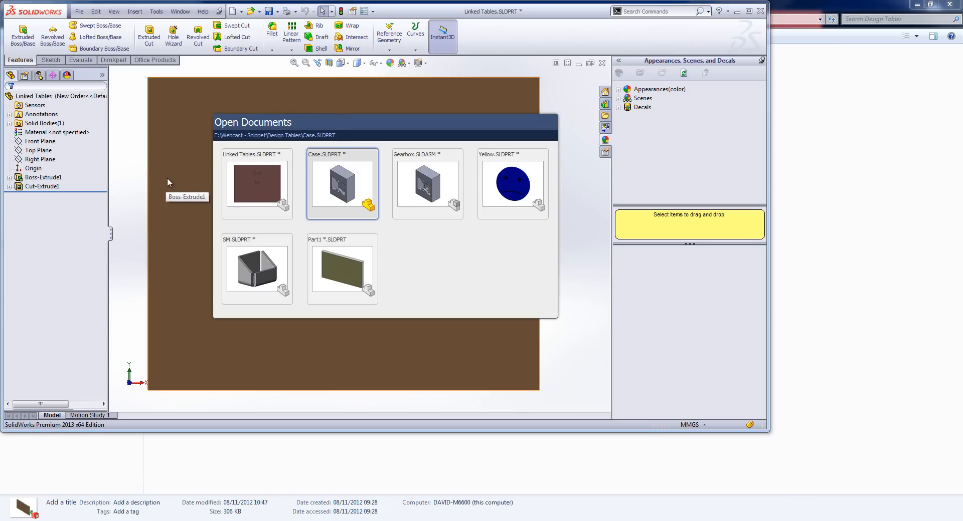
pyautogui.hotkey('ctrl', 'Tab')
pyautogui.hotkey('ctrl', 'Tab')
pyautogui.hotkey('ctrl', 'Tab')
# Save Part1's design table to the Design Tables folder as New Design table.xlsx, without adding any new rows or columns.
pyautogui.click(60, 115)
pyautogui.click(125, 146)
pyautogui.click(51, 116)
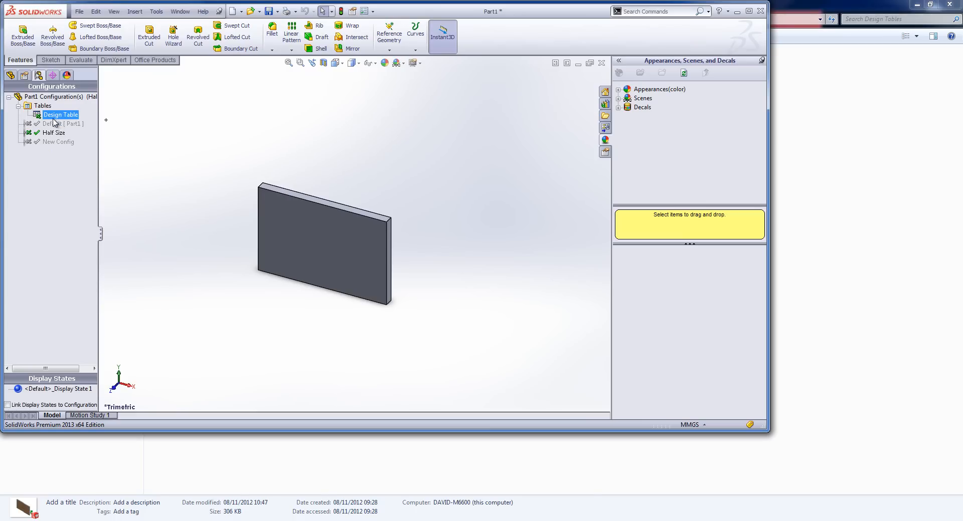
pyautogui.rightClick(50, 116)
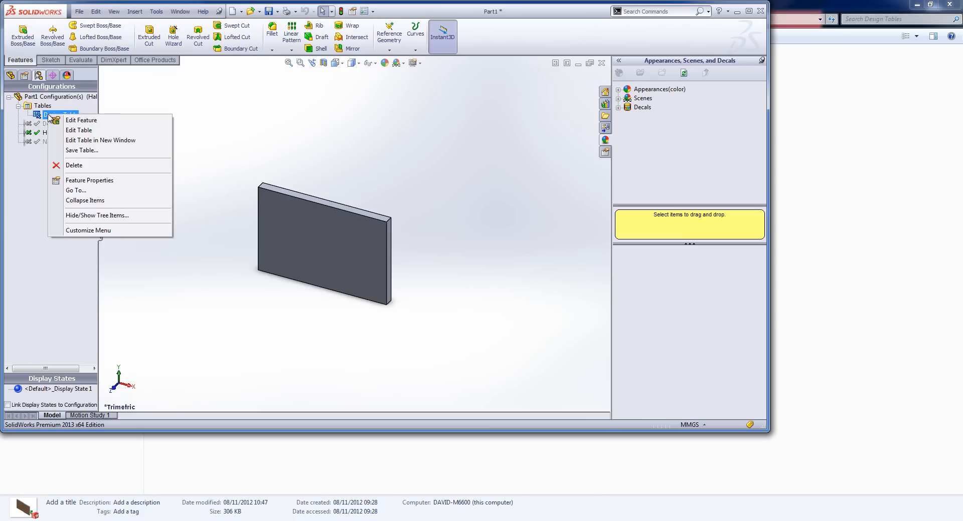
pyautogui.click(76, 150)
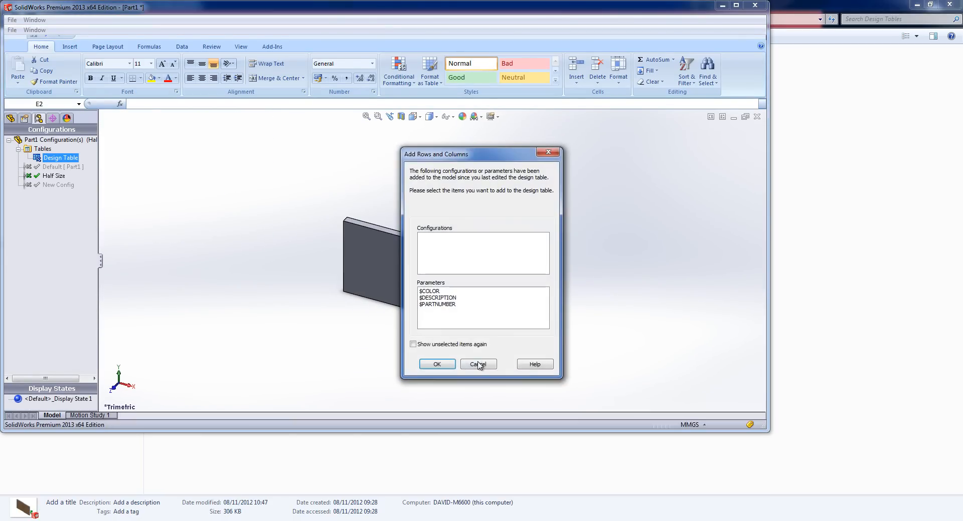
pyautogui.click(476, 360)
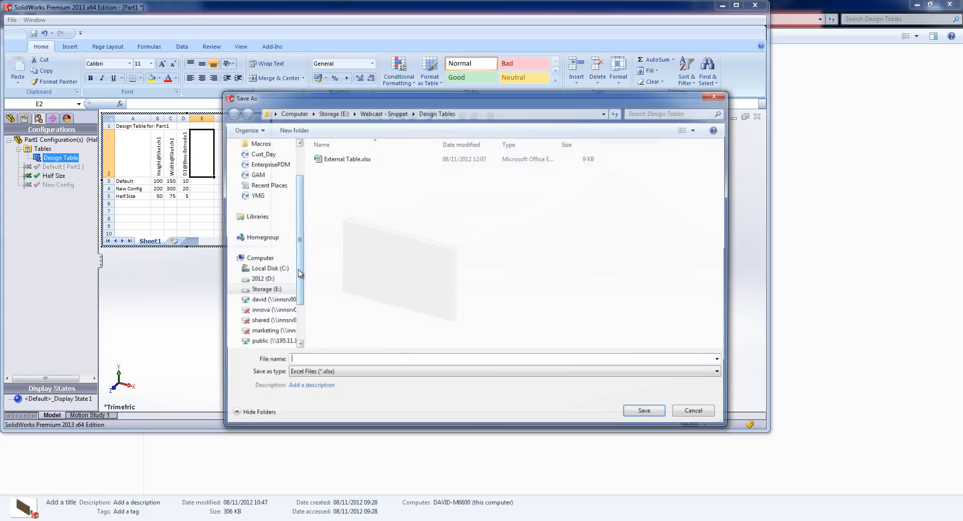
pyautogui.write('New De')
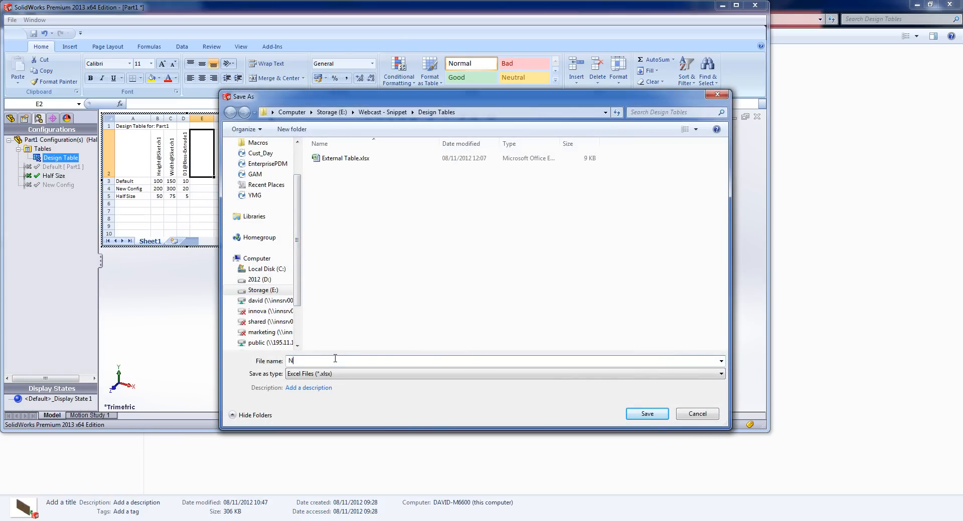
pyautogui.write('table')
pyautogui.click(647, 414)
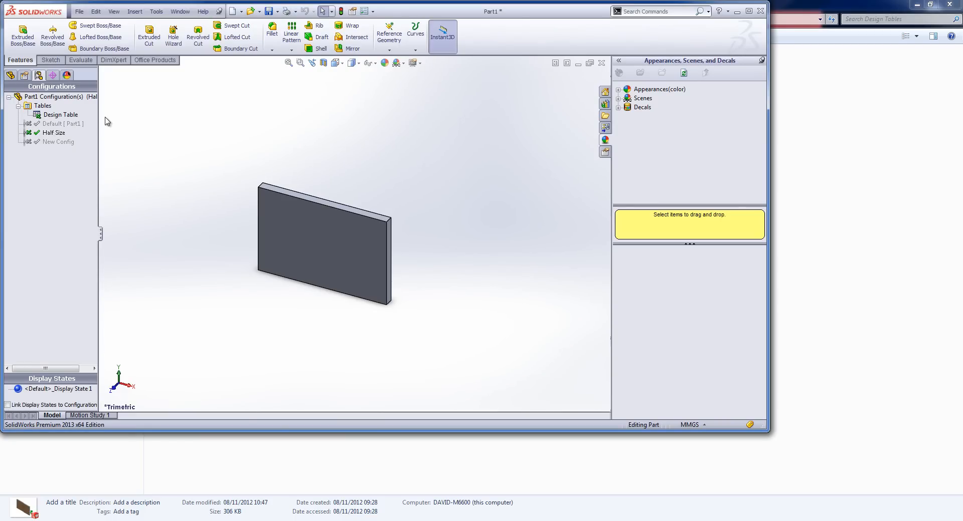
# Delete the embedded design table from Part1.
pyautogui.click(45, 115)
pyautogui.rightClick(43, 115)
pyautogui.click(100, 167)
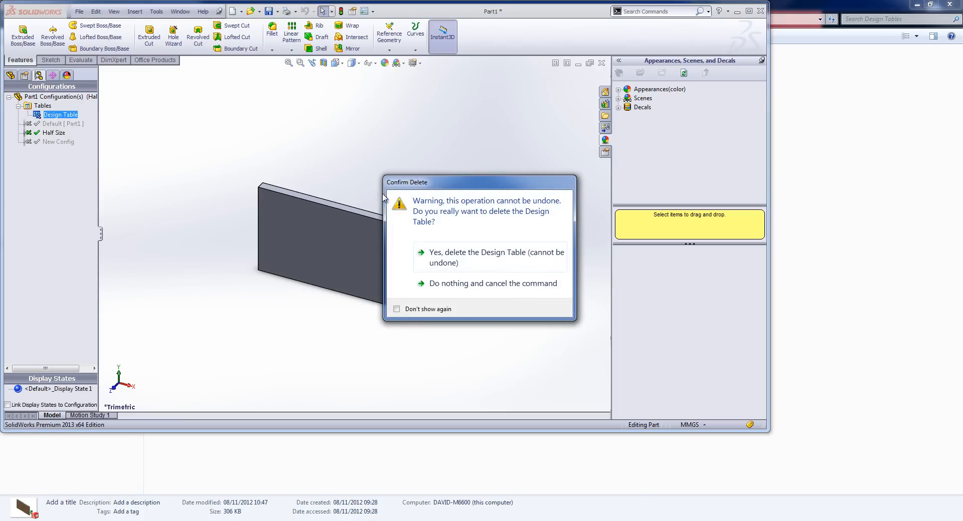
pyautogui.click(450, 255)
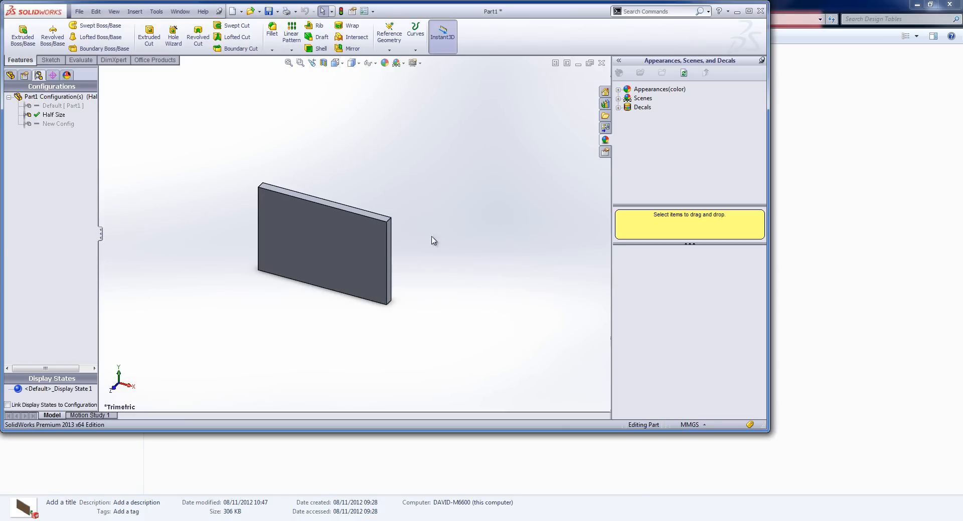
# Start a new design table for Part1 with New Design table.xlsx as its source file.
pyautogui.click(155, 11)
pyautogui.moveTo(135, 11)
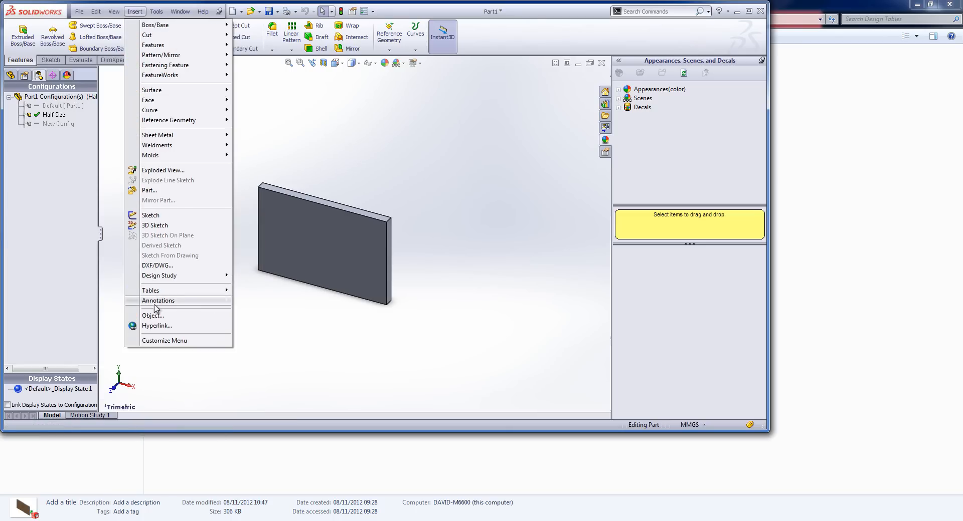
pyautogui.moveTo(165, 291)
pyautogui.click(271, 301)
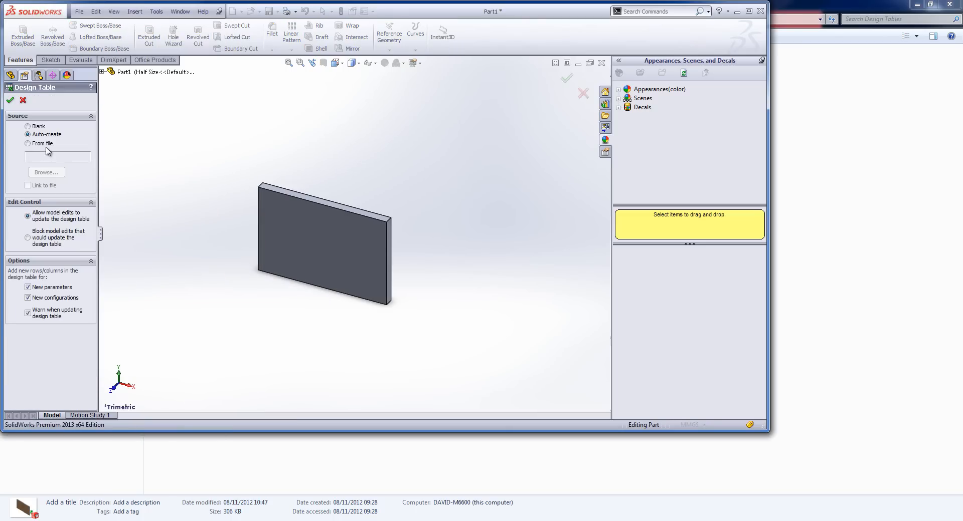
pyautogui.click(40, 143)
pyautogui.click(46, 173)
pyautogui.doubleClick(280, 96)
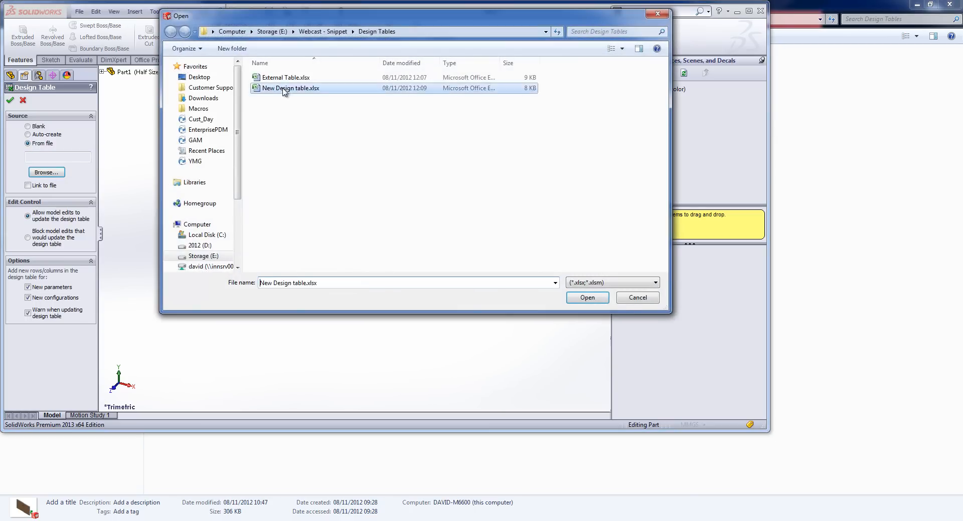
# Link the design table to its file and insert it, enlarging the table window to view all configurations before closing it.
pyautogui.click(41, 187)
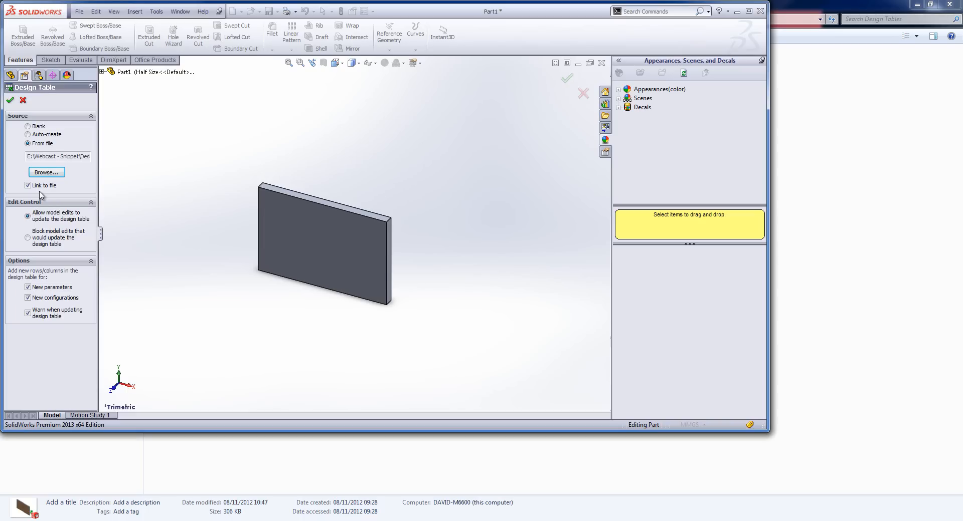
pyautogui.click(10, 100)
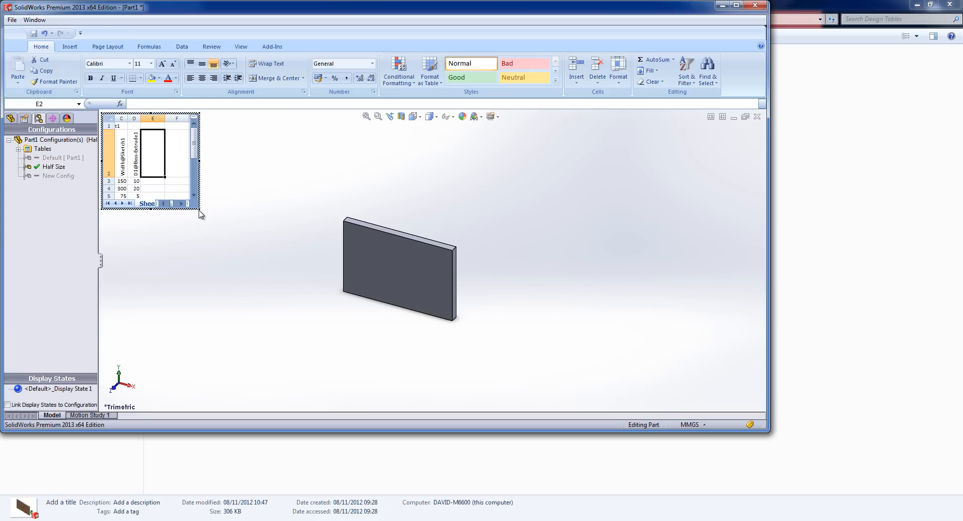
pyautogui.moveTo(199, 209); pyautogui.dragTo(250, 257)
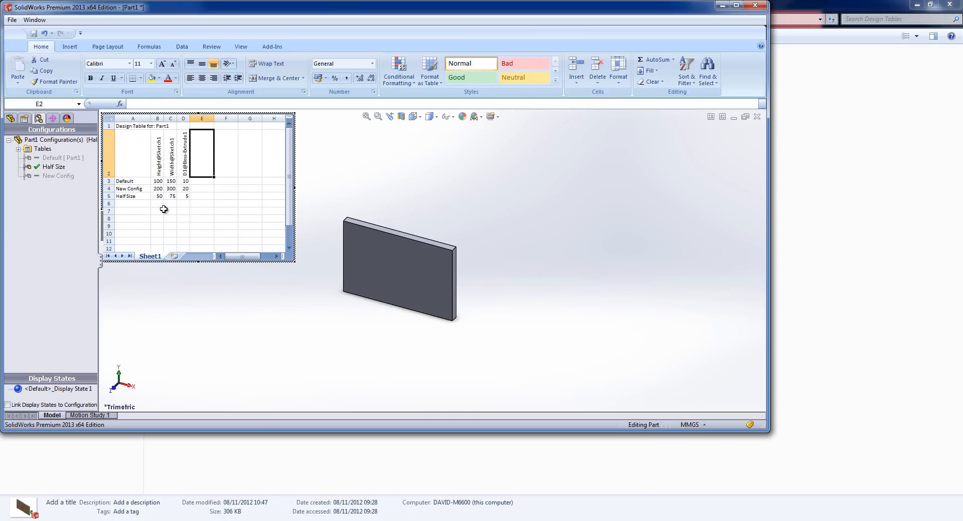
pyautogui.click(490, 199)
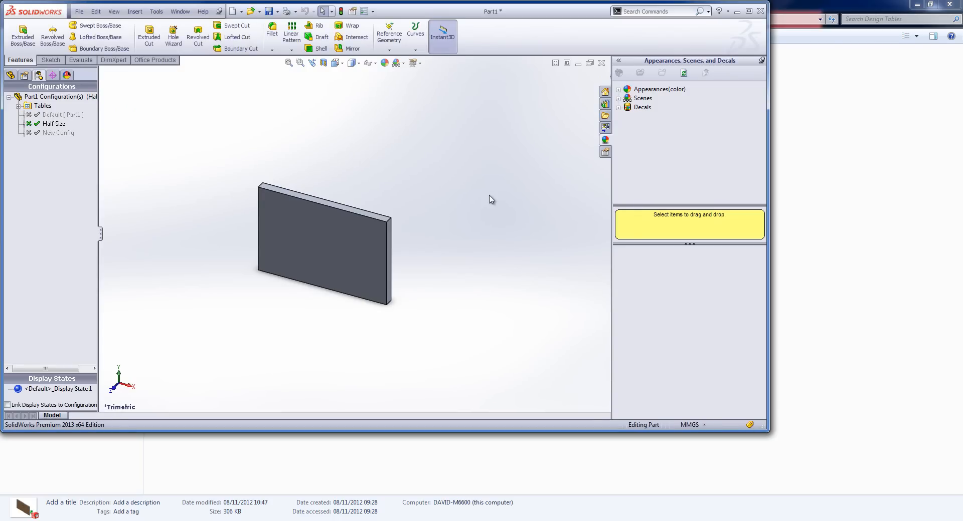
# Switch Part1 through its Default, New Config and Half Size configurations to check the linked table.
pyautogui.doubleClick(62, 115)
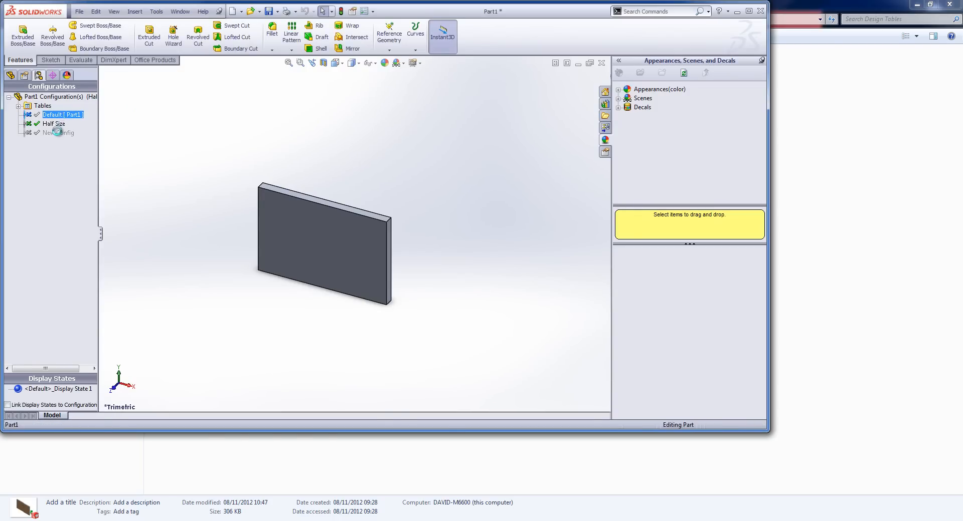
pyautogui.click(57, 133)
pyautogui.doubleClick(57, 134)
pyautogui.click(59, 124)
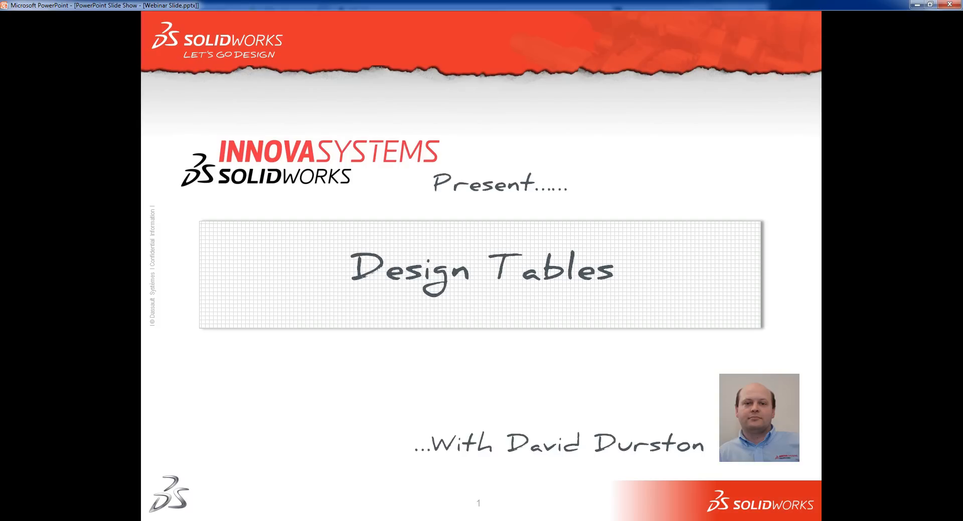
pyautogui.click(375, 499)
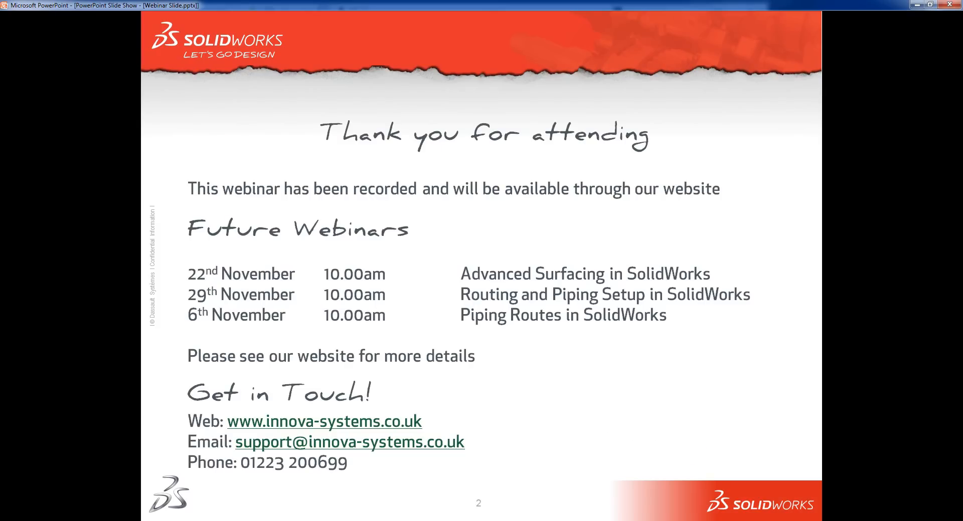